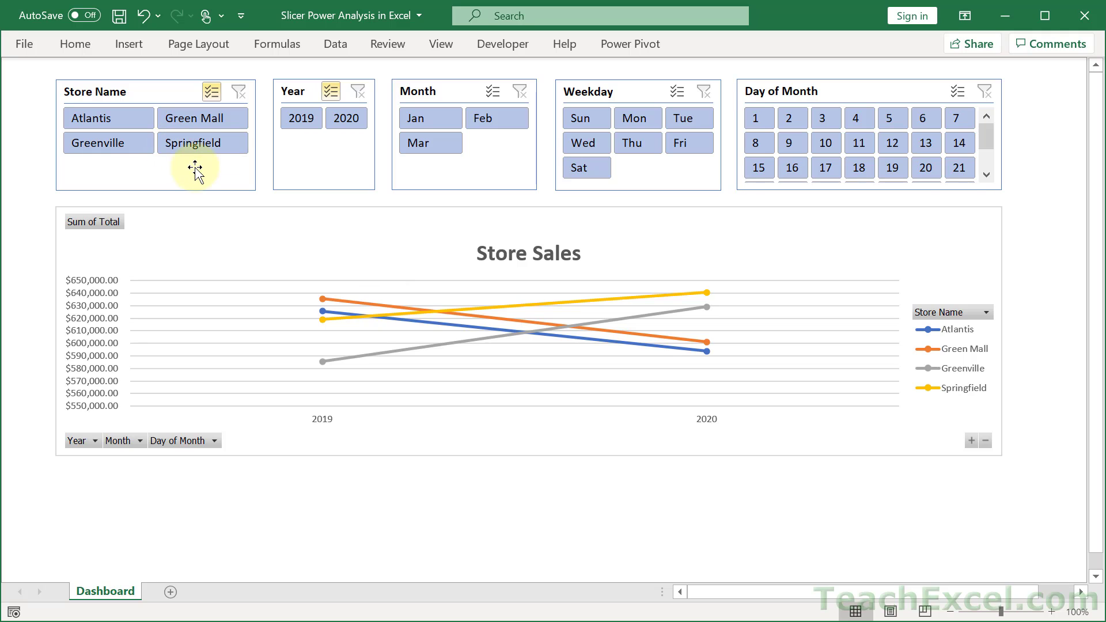
# Filter the Store Sales chart to Atlantis and Springfield by excluding the Green Mall and Greenville stores.
pyautogui.click(194, 117)
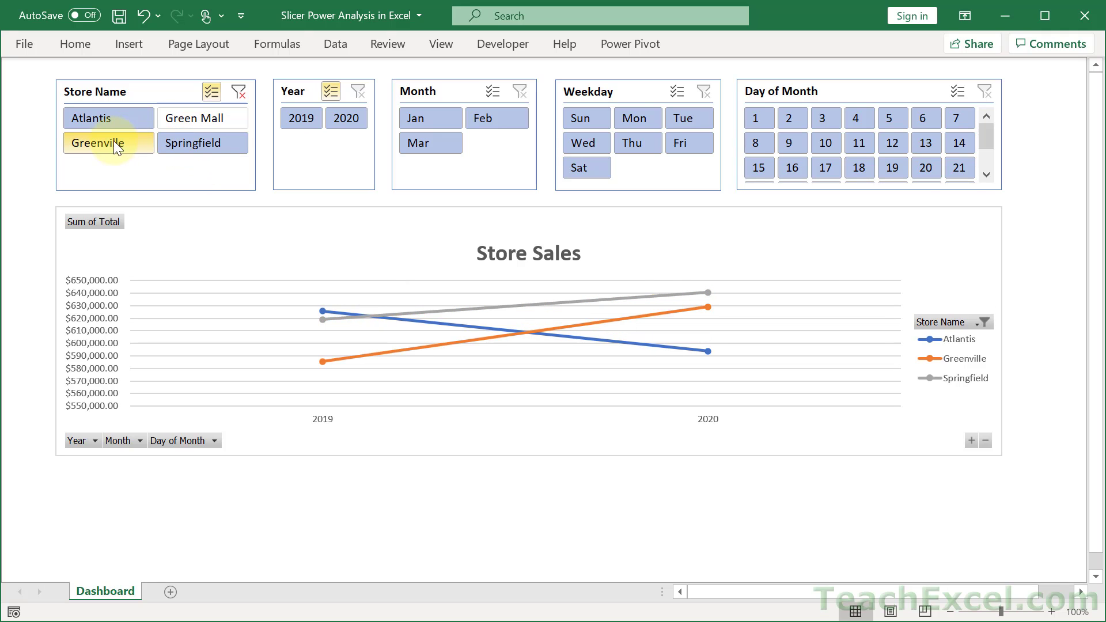
pyautogui.click(111, 146)
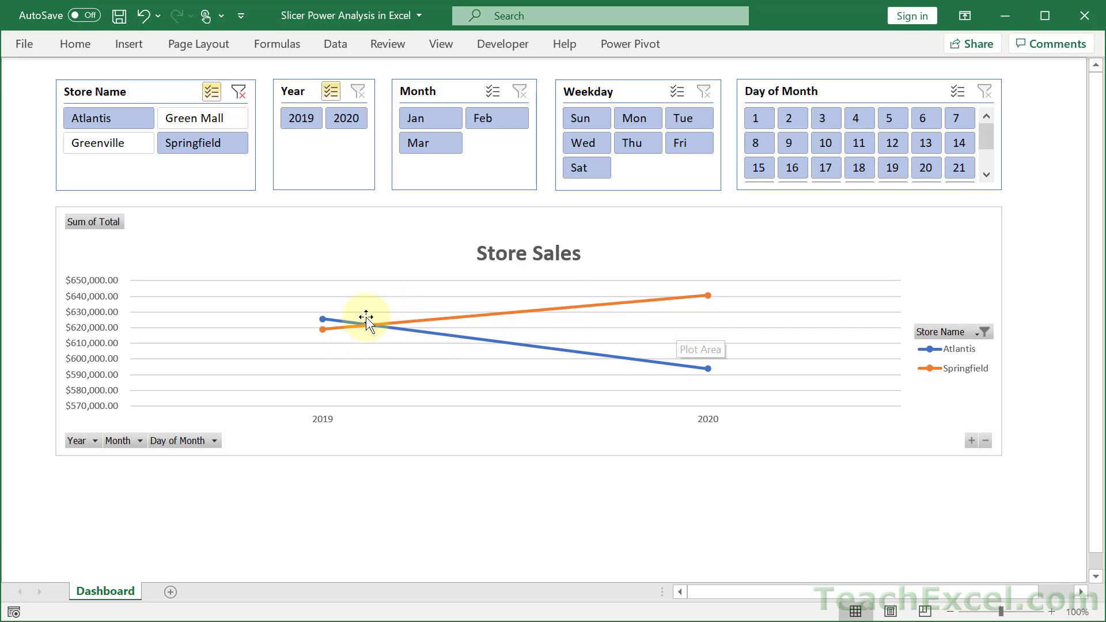
pyautogui.moveTo(678, 368)
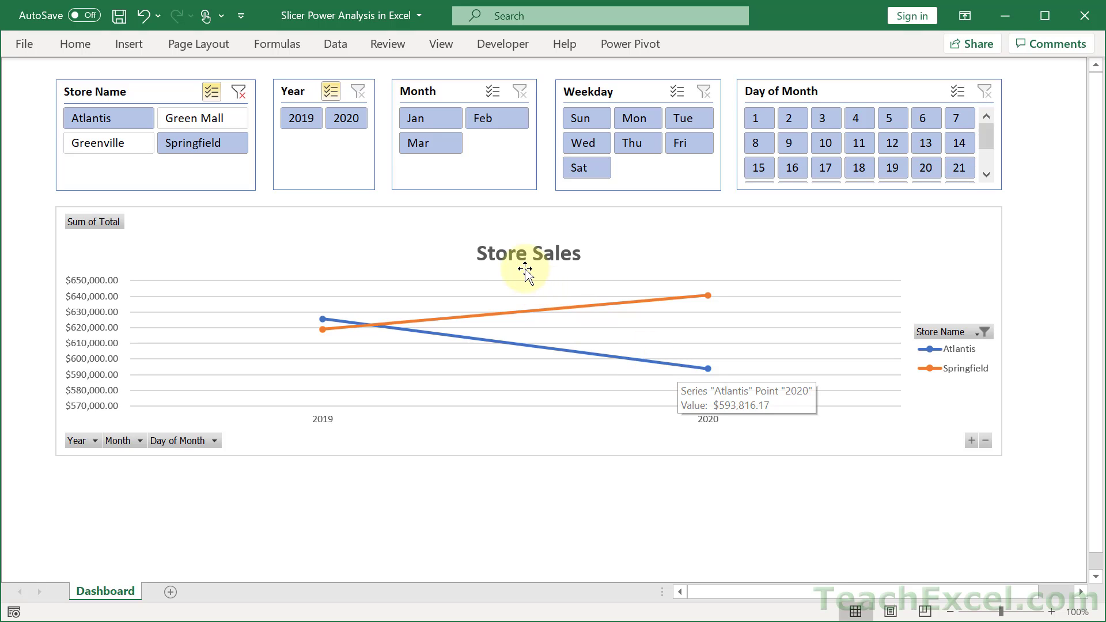
# Filter the dashboard to Jan with the weekday Mon, and switch the weekday filter to Tue.
pyautogui.click(427, 117)
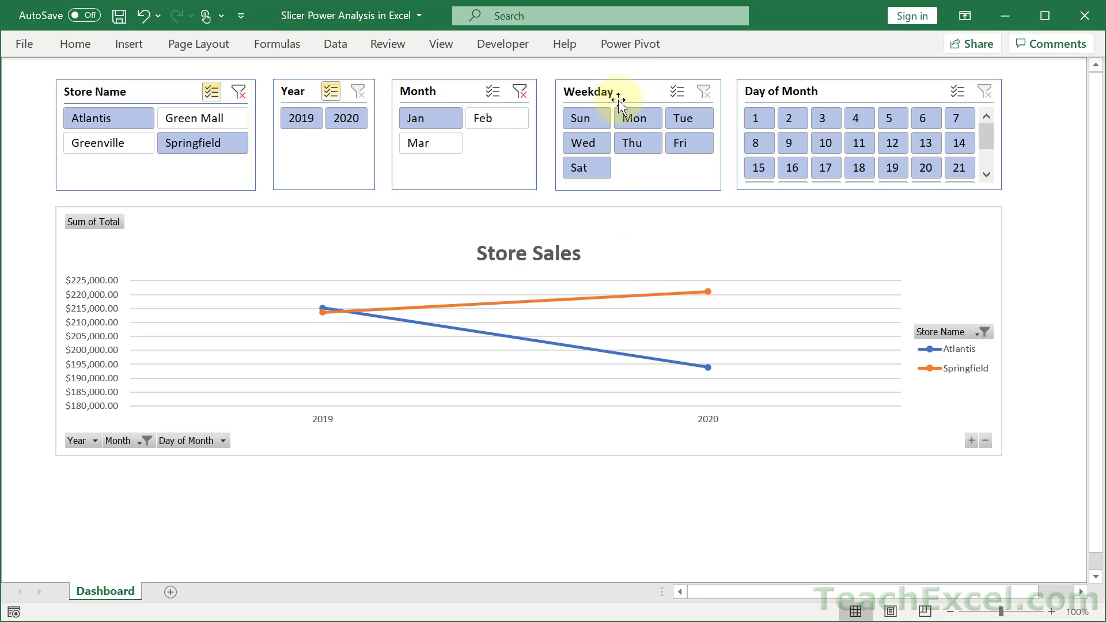
pyautogui.click(636, 114)
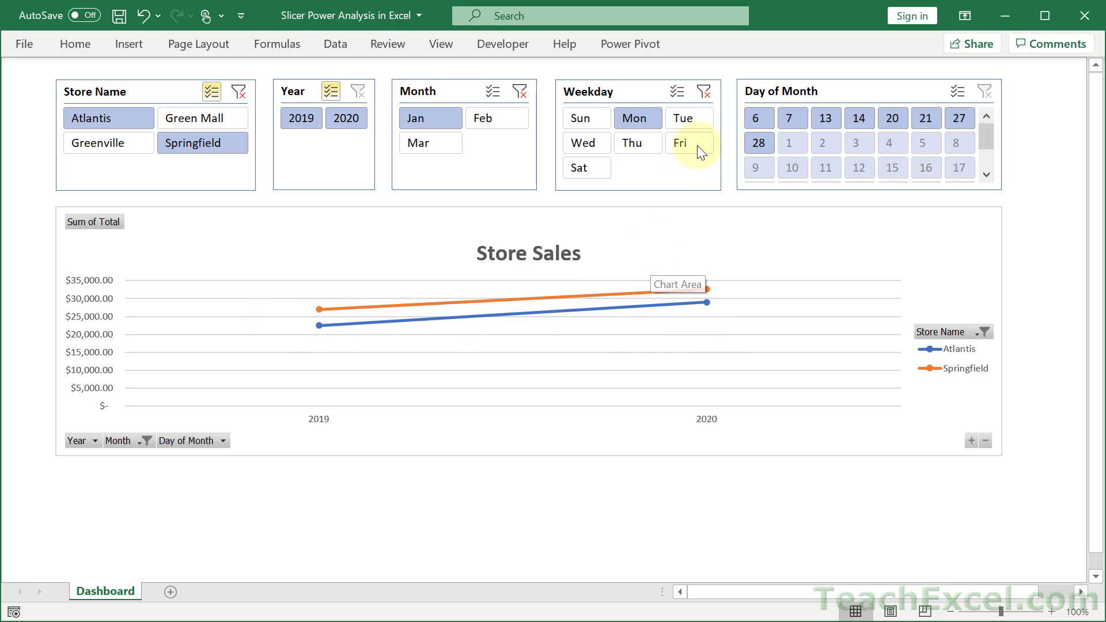
pyautogui.click(700, 113)
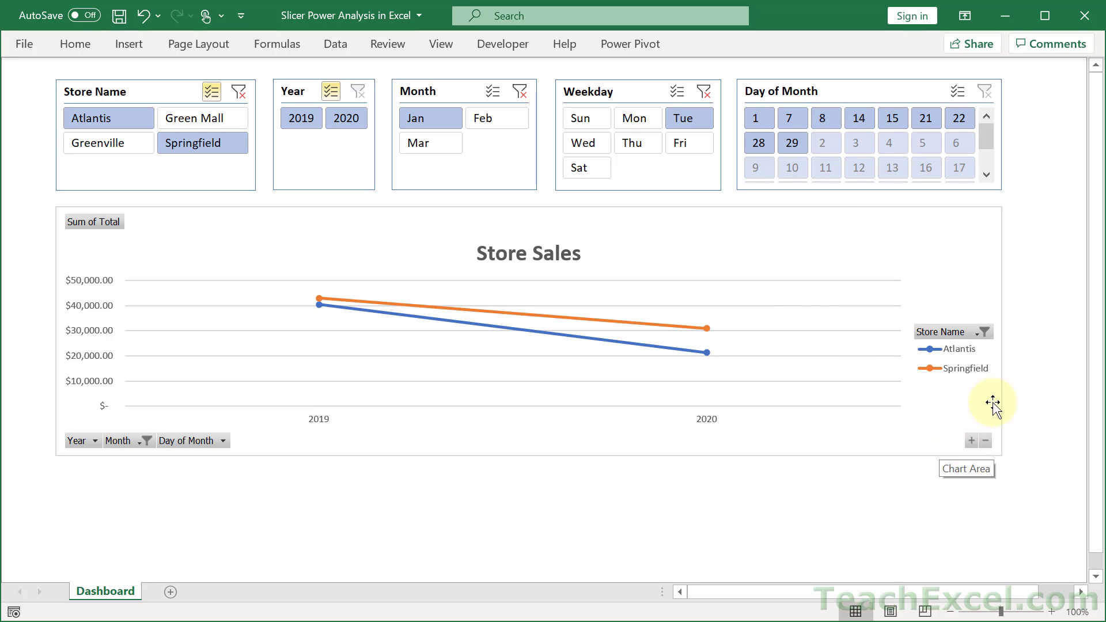
# Expand the Store Sales chart's axis to month and day level, and collapse it back to months.
pyautogui.click(971, 441)
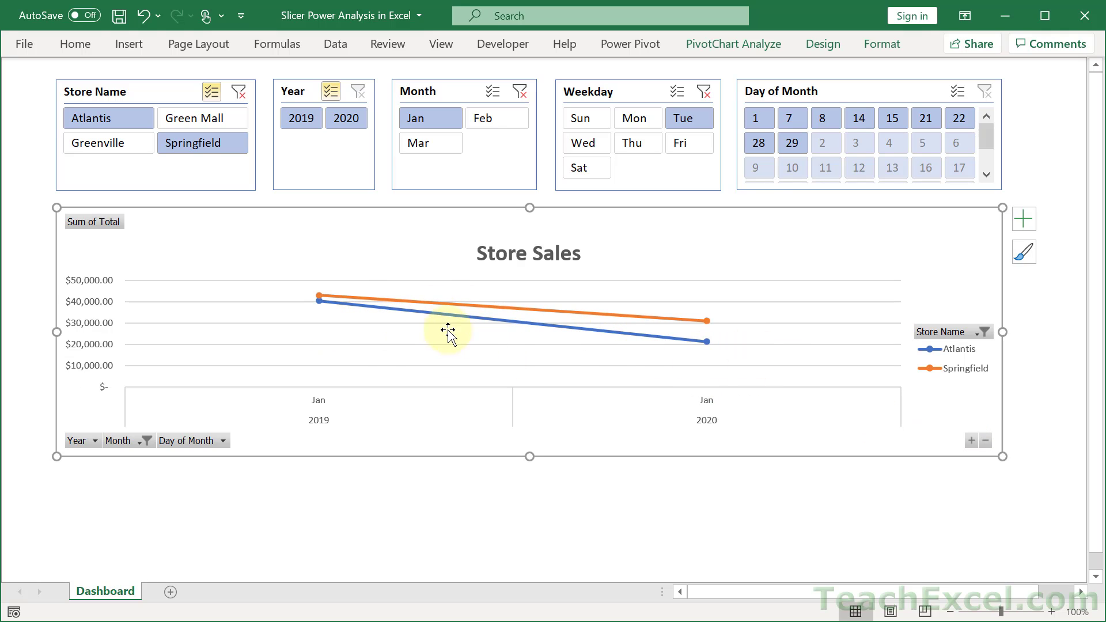
pyautogui.click(971, 441)
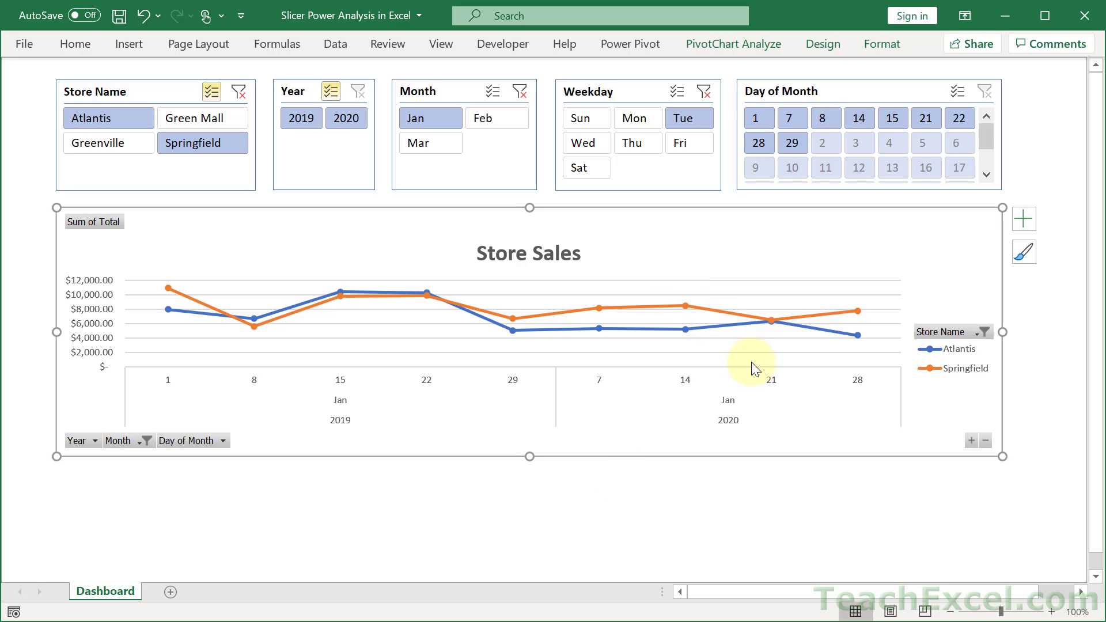
pyautogui.click(987, 442)
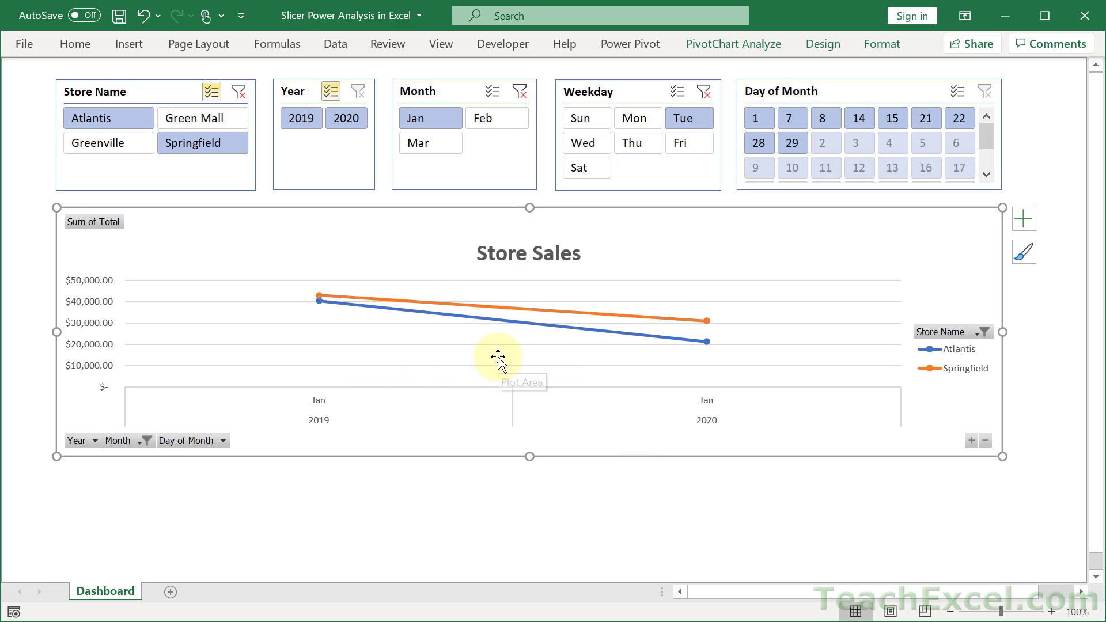
pyautogui.scroll(-7, 498, 357)
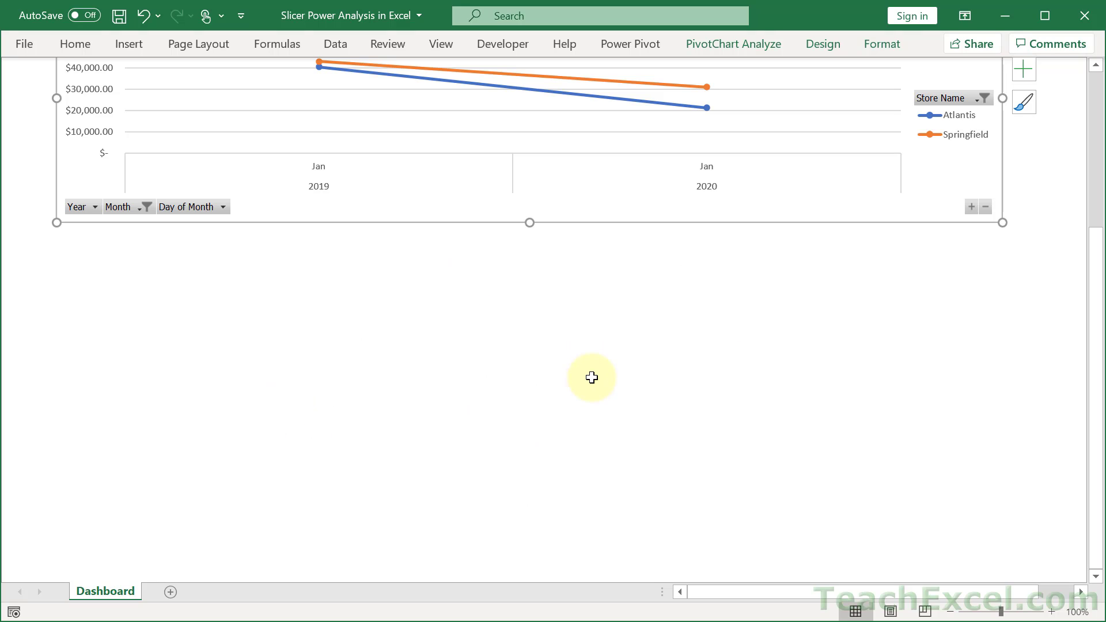
pyautogui.scroll(1, 593, 376)
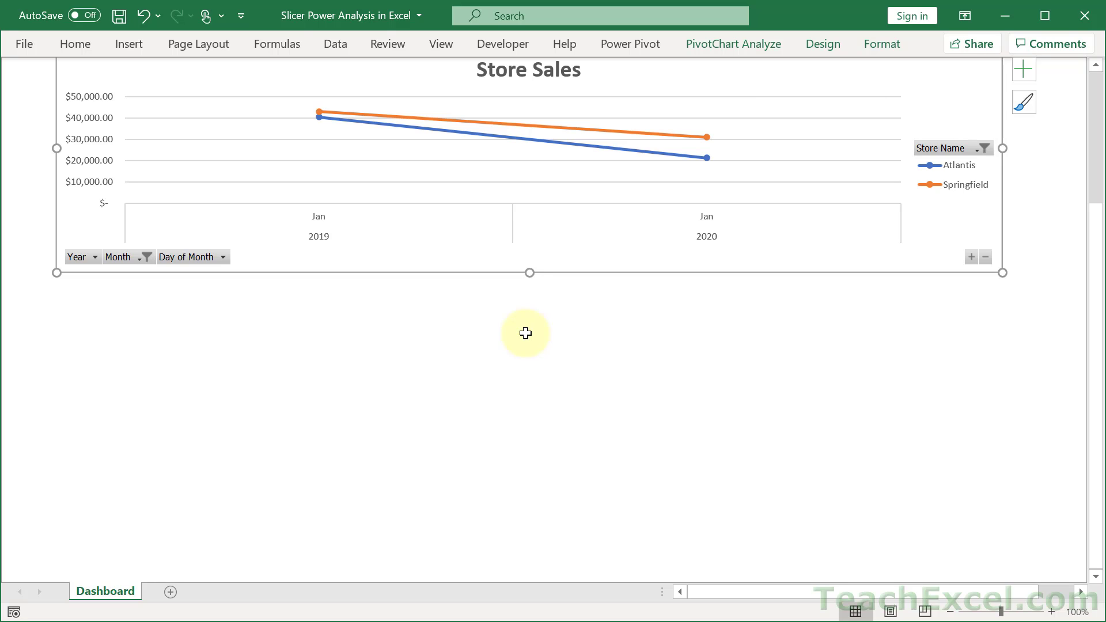
pyautogui.scroll(4, 525, 334)
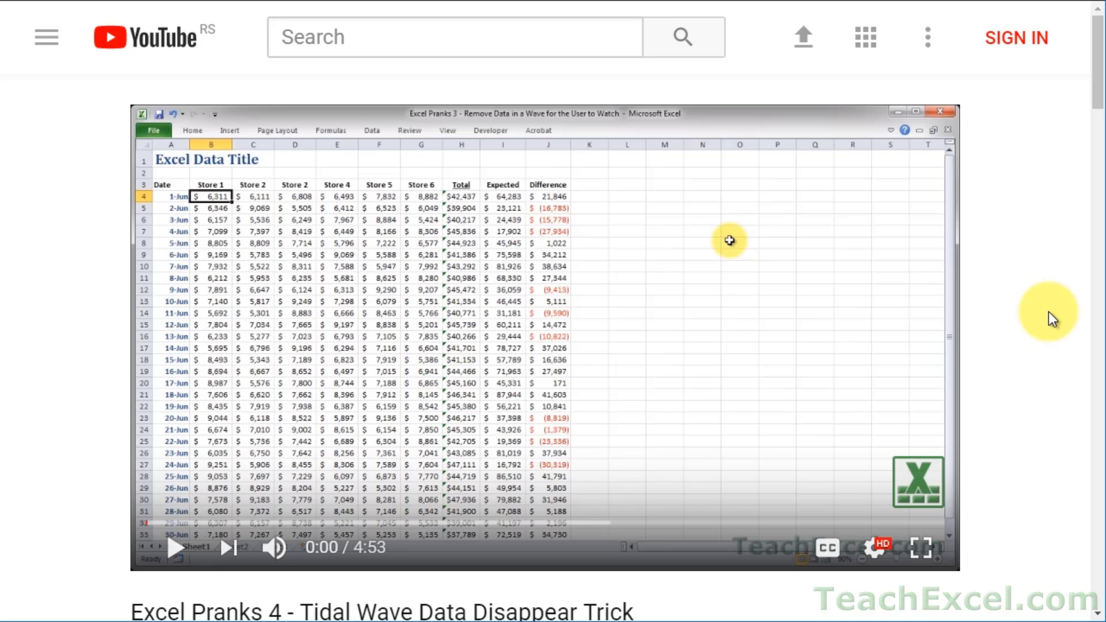
# On YouTube, open the Excel file link in the video description and subscribe to the TeachExcel channel with notifications.
pyautogui.scroll(-8, 1049, 312)
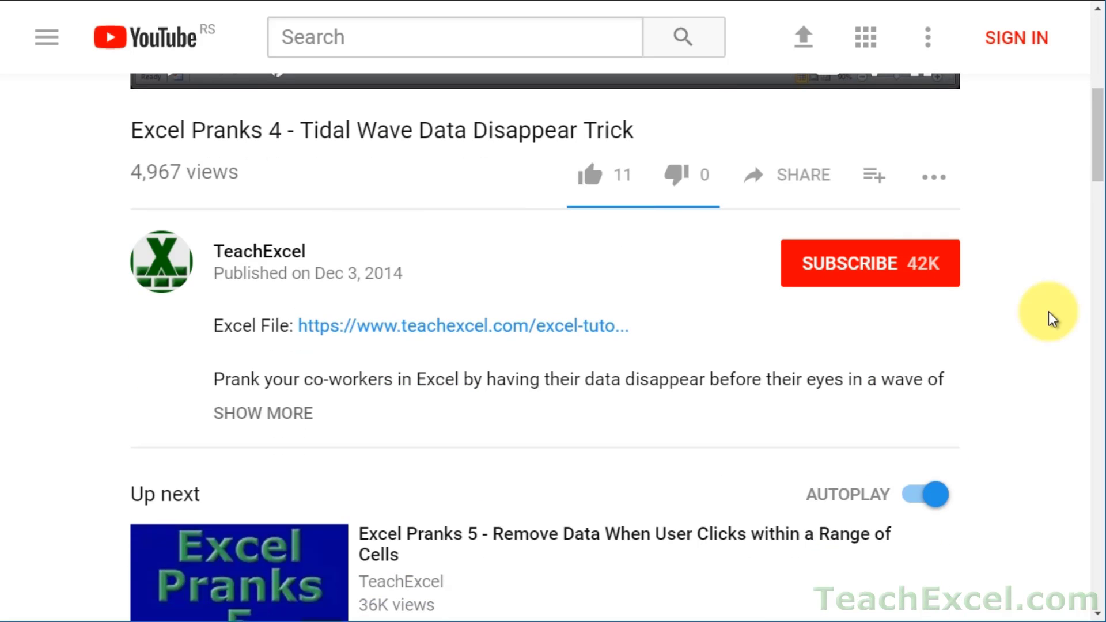
pyautogui.click(395, 329)
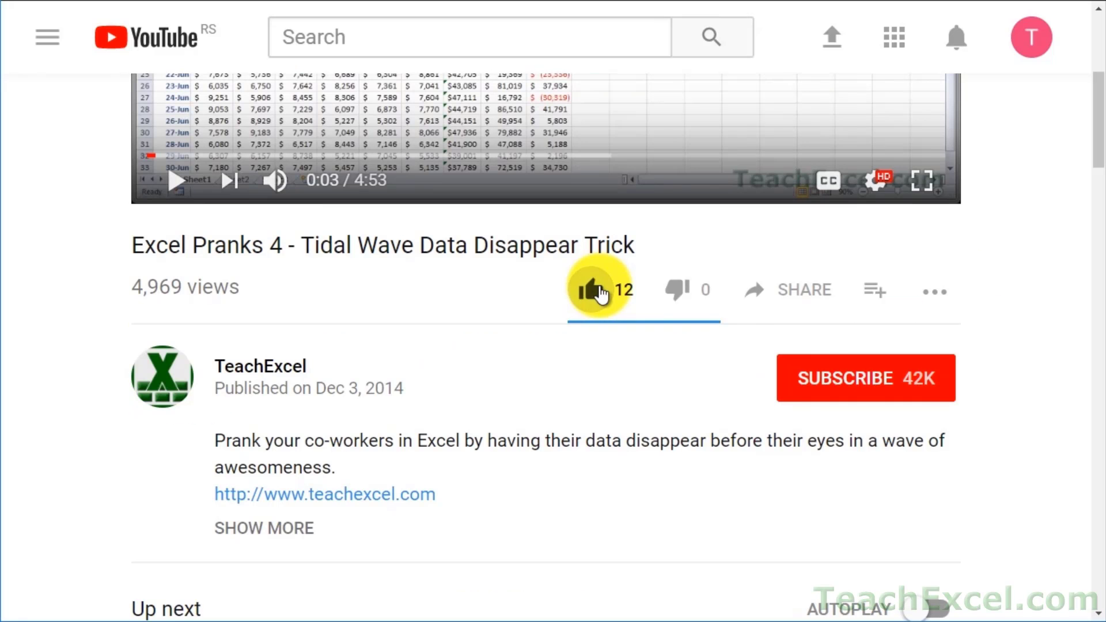
pyautogui.click(814, 373)
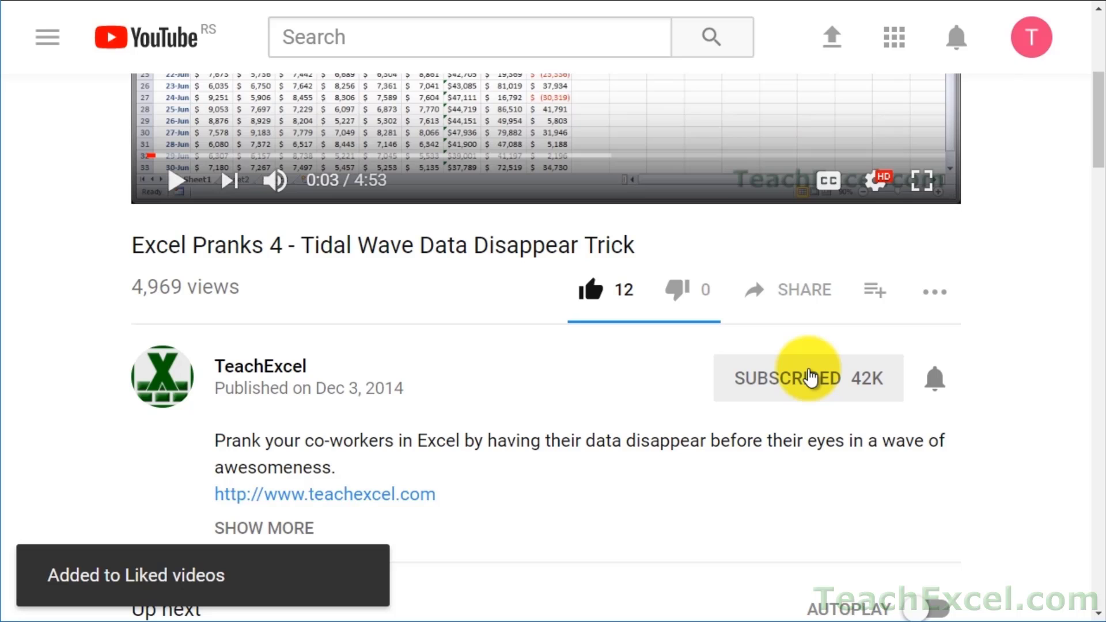
pyautogui.click(939, 385)
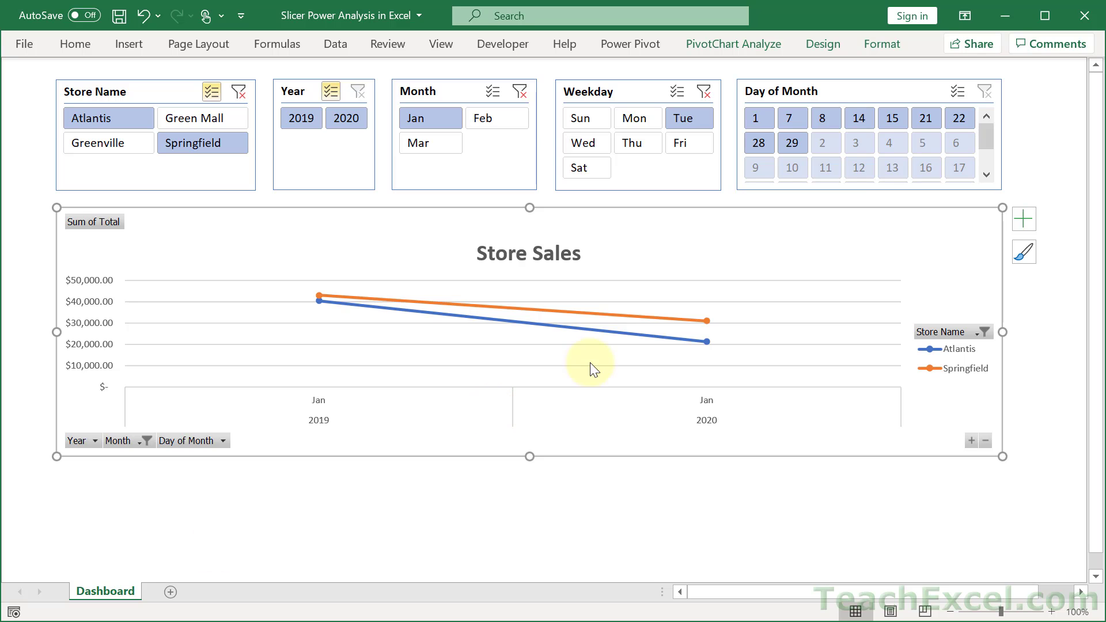
# Show the formula bar, row and column headings, and gridlines on the Dashboard sheet in Excel.
pyautogui.click(449, 48)
pyautogui.doubleClick(448, 47)
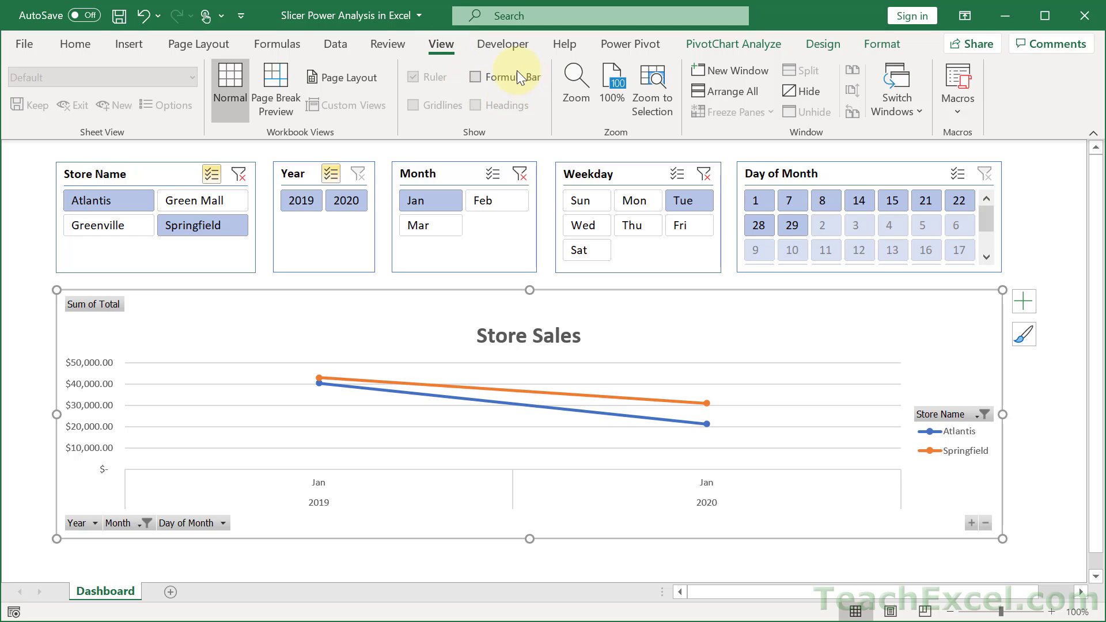
pyautogui.click(517, 73)
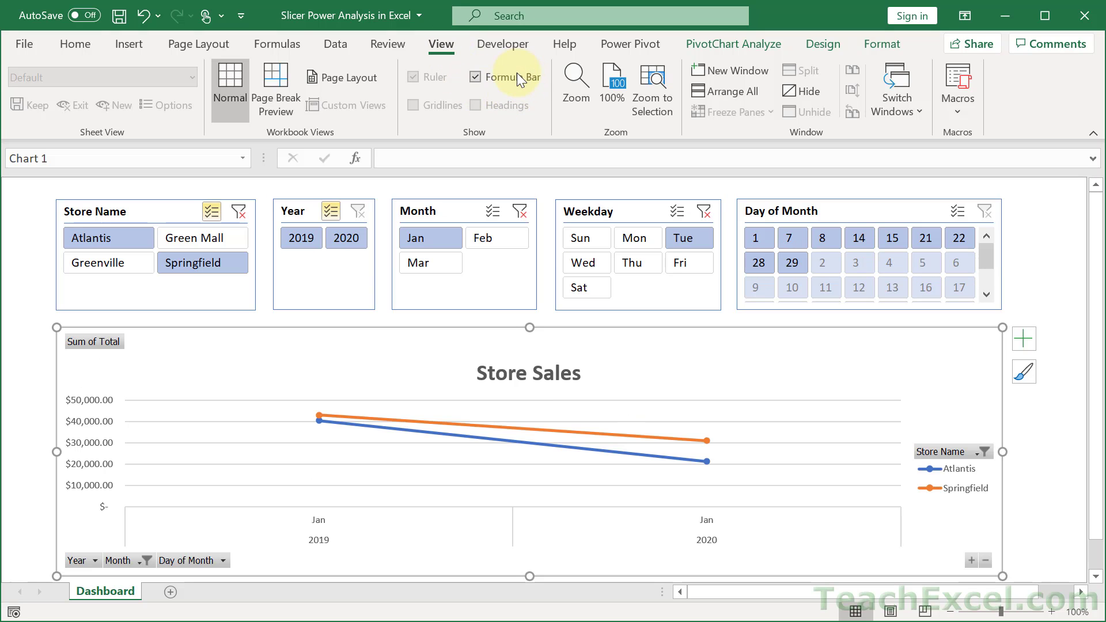
pyautogui.click(543, 185)
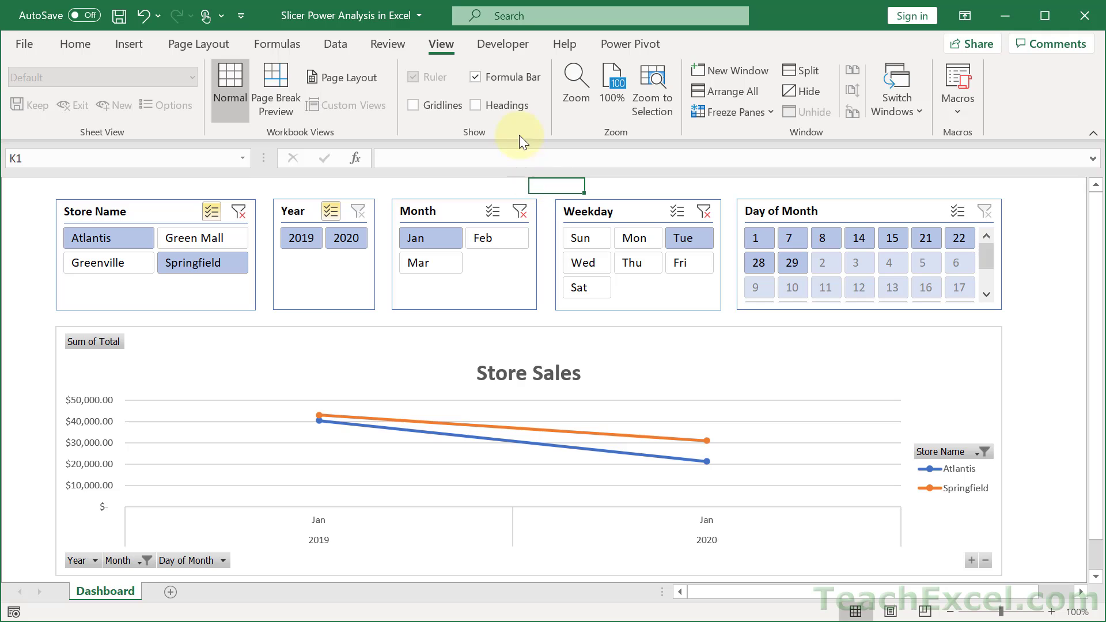
pyautogui.click(503, 106)
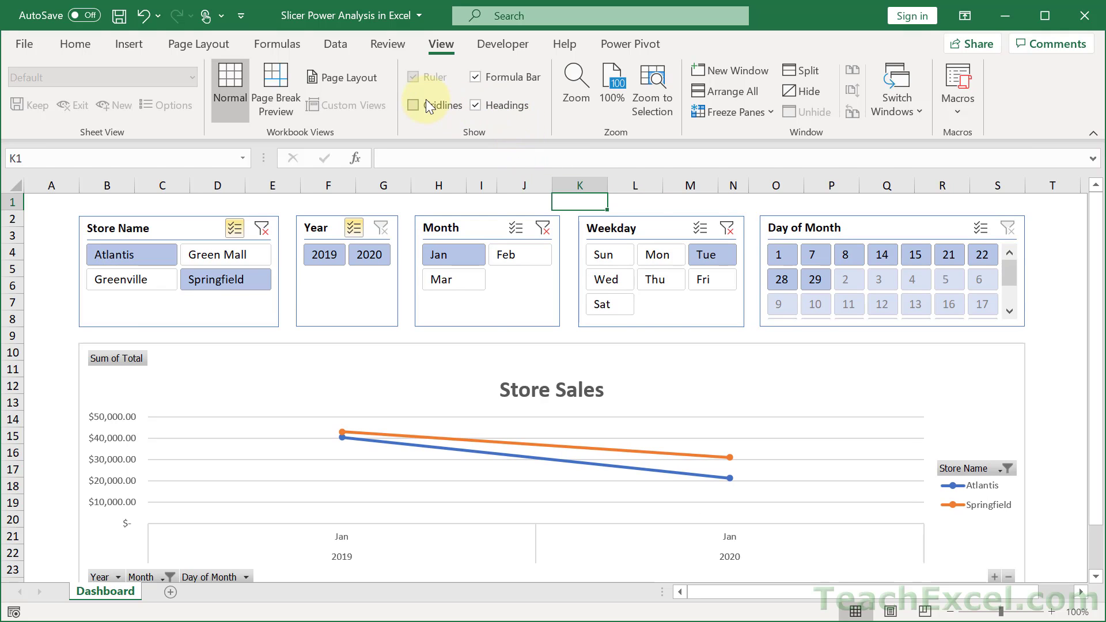
pyautogui.click(426, 102)
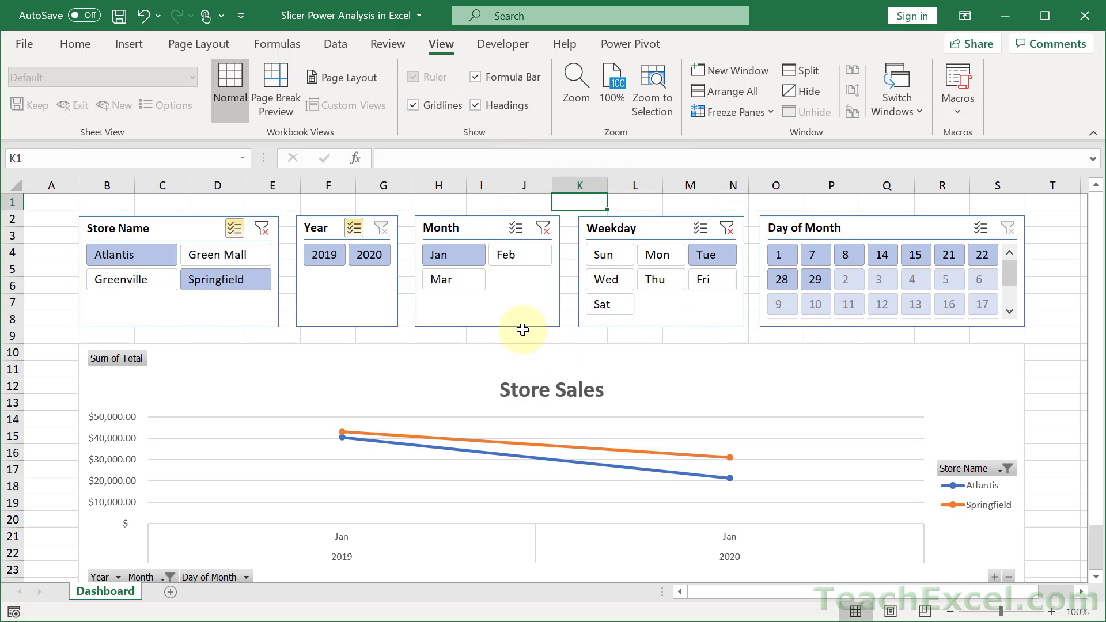
# Unhide the Helper worksheet that holds the chart's PivotTable.
pyautogui.scroll(-3, 523, 331)
pyautogui.scroll(4, 523, 334)
pyautogui.rightClick(117, 592)
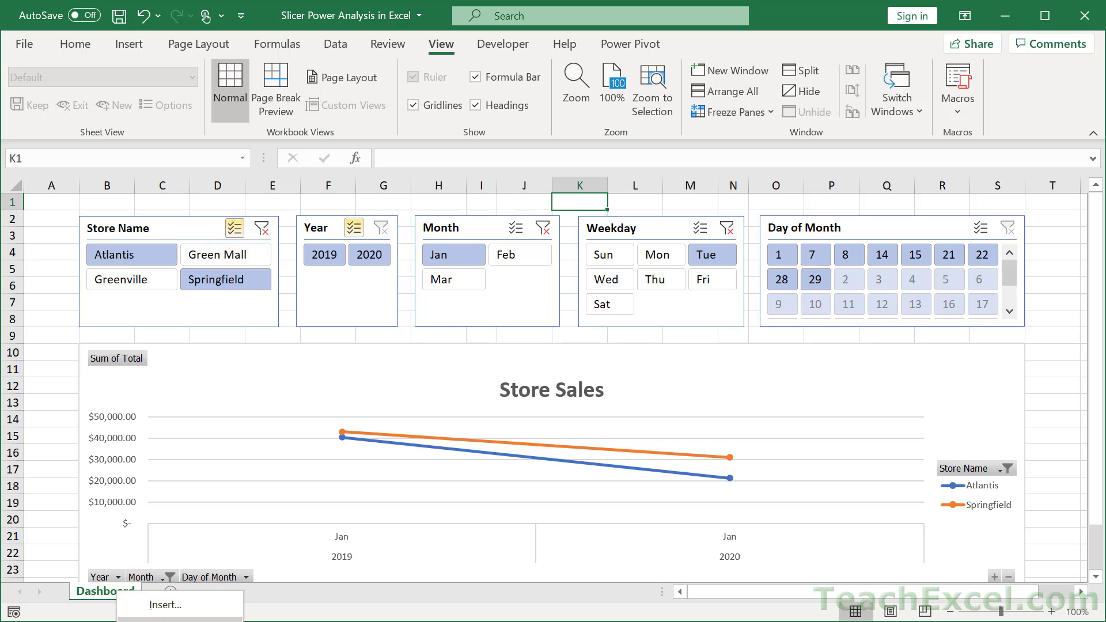
pyautogui.click(165, 621)
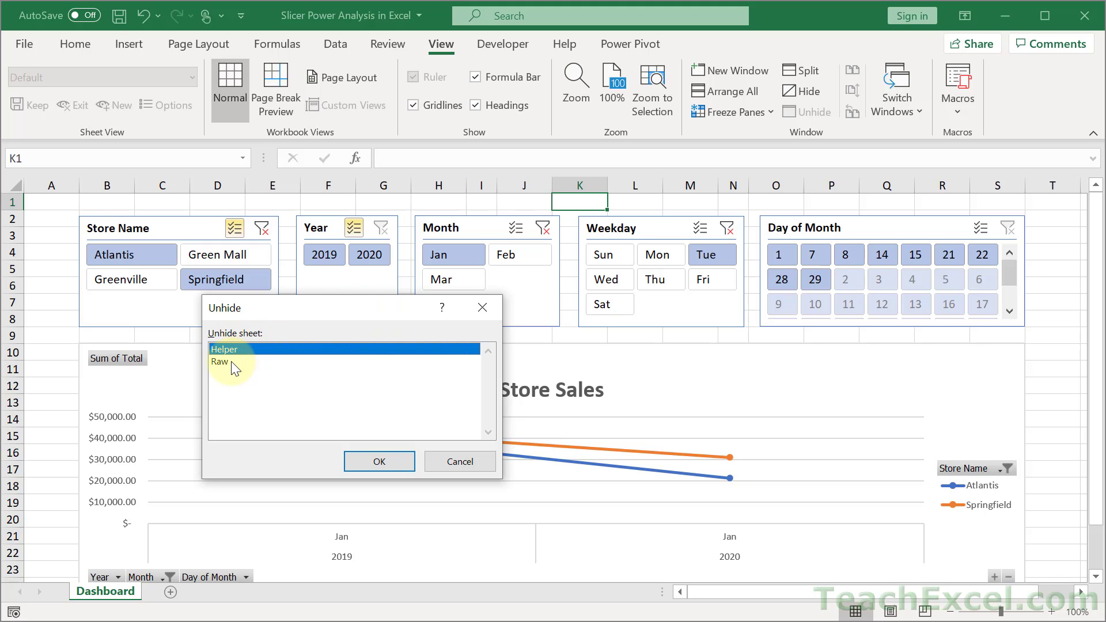
pyautogui.click(231, 361)
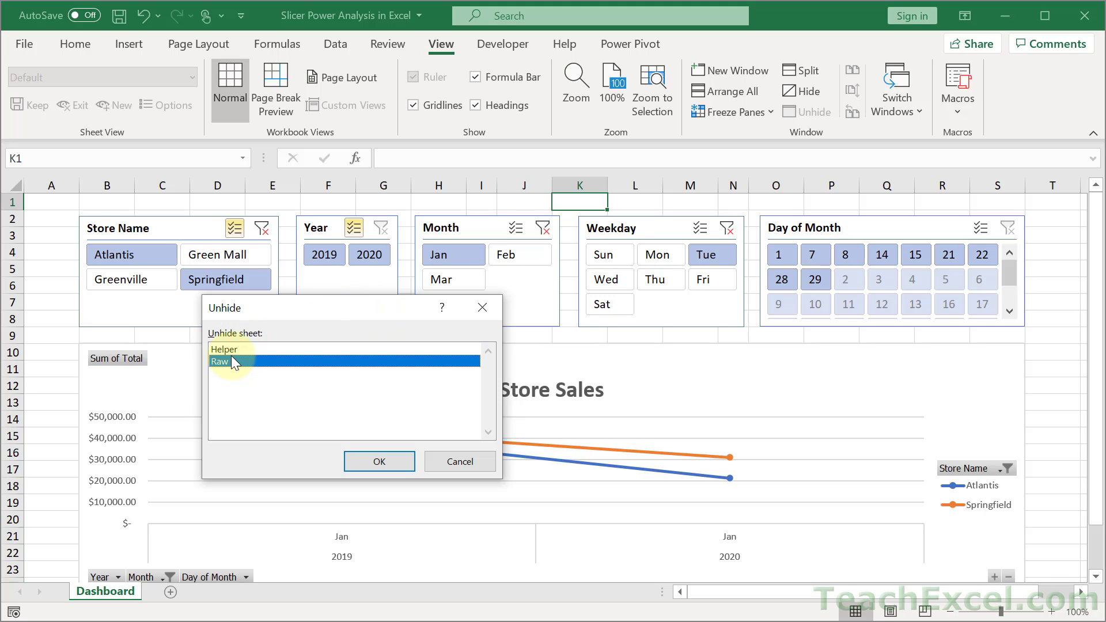
pyautogui.click(231, 351)
pyautogui.click(379, 462)
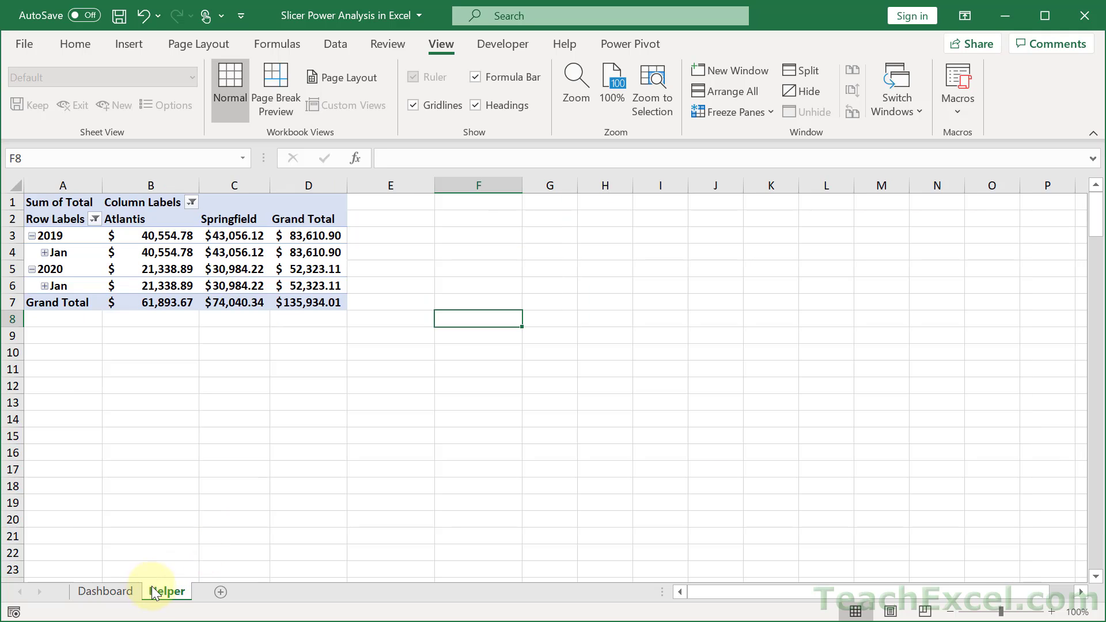
# Unhide the Raw worksheet and go back through the Helper sheet to the Dashboard.
pyautogui.rightClick(164, 591)
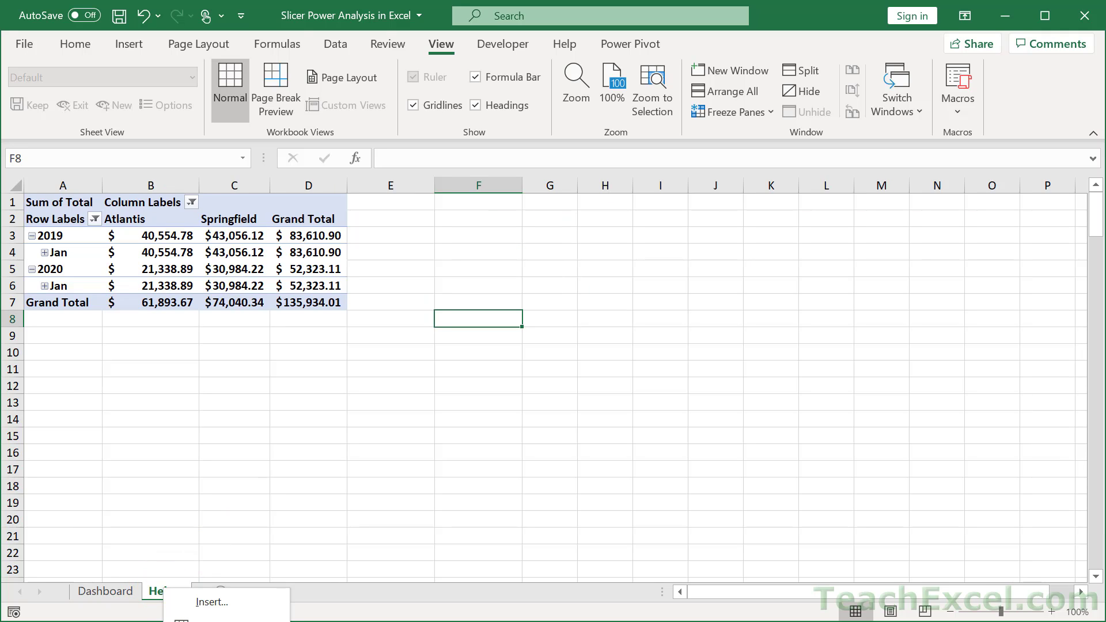
pyautogui.click(214, 621)
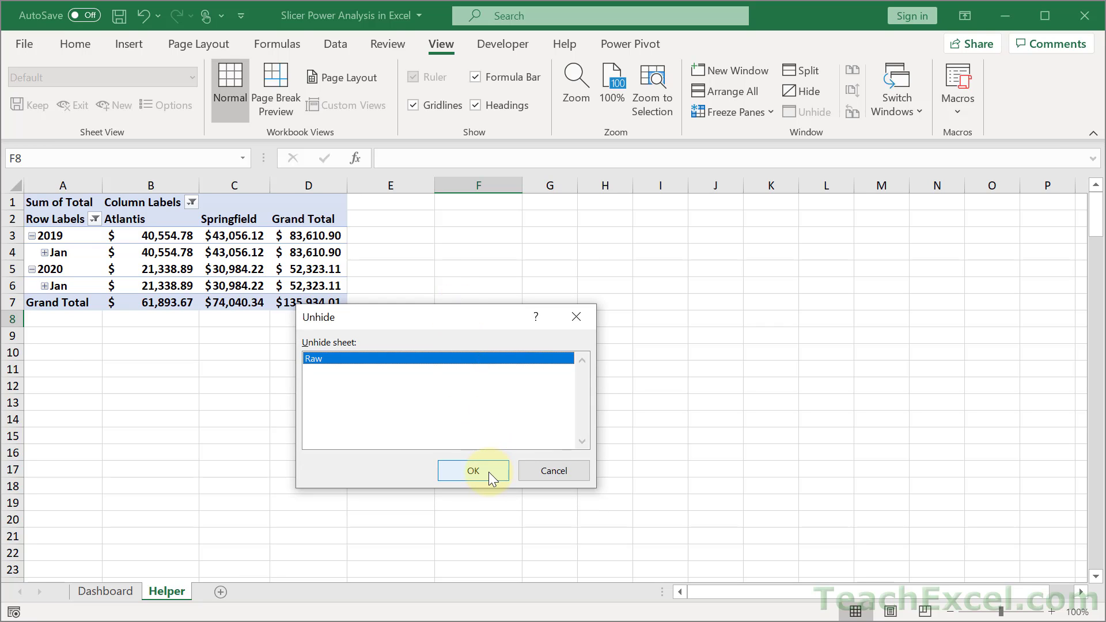
pyautogui.click(488, 472)
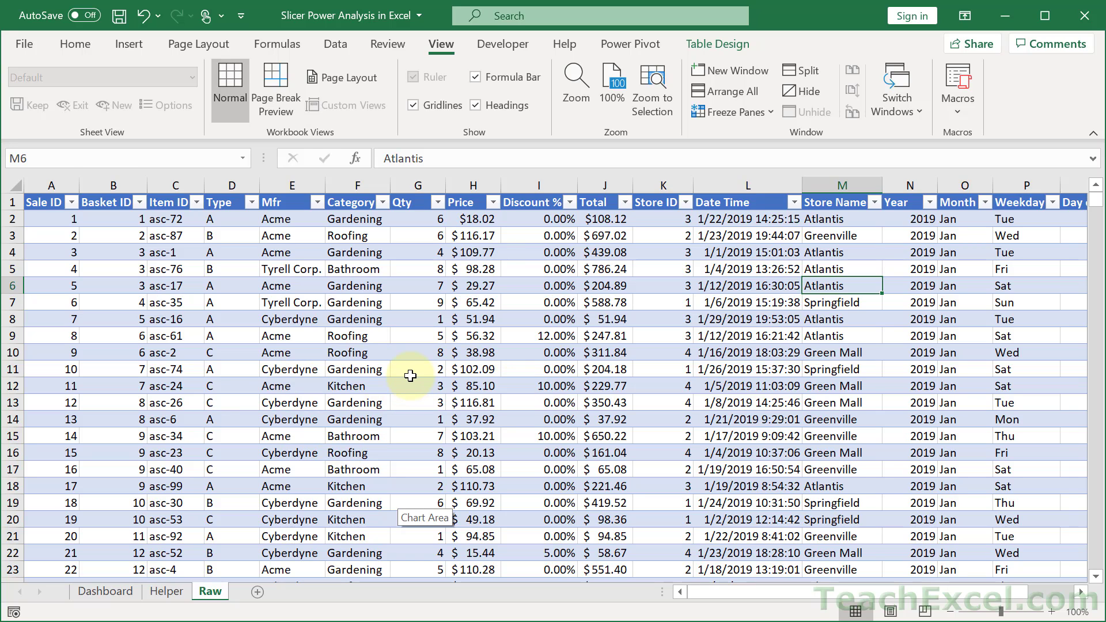
pyautogui.click(167, 591)
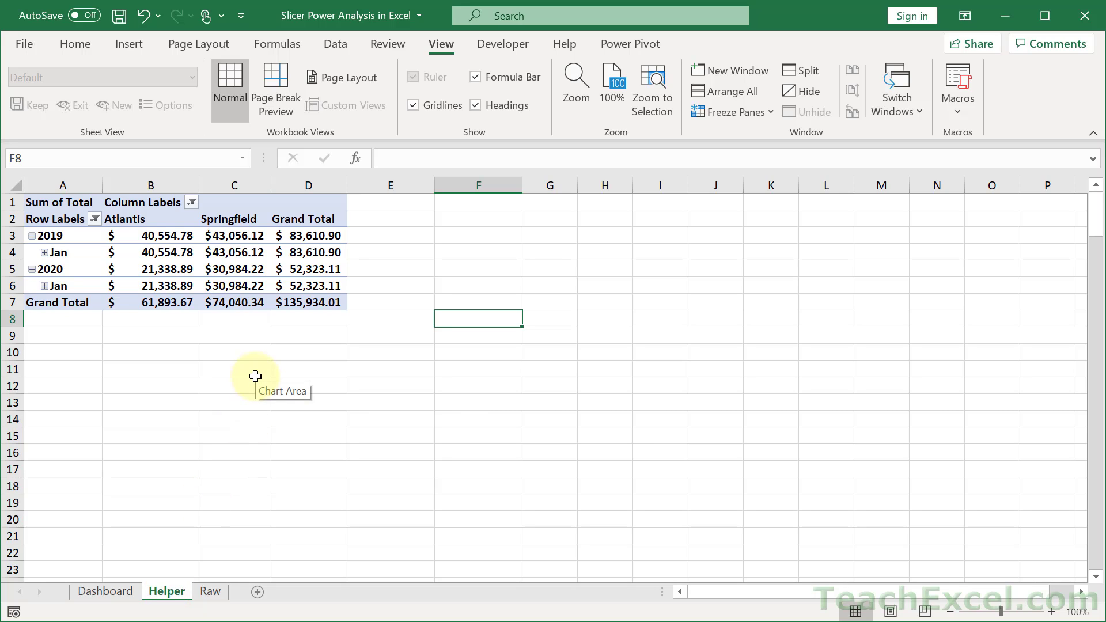
pyautogui.click(113, 589)
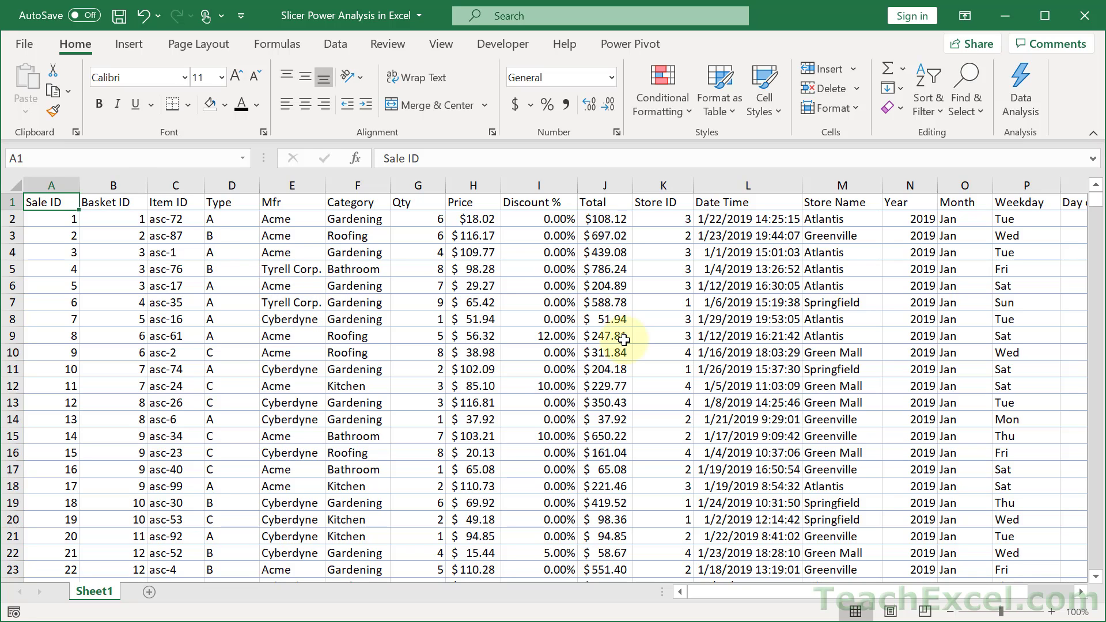
# Examine the sales data on Sheet1, highlighting the Store Name through Day of Month columns and checking the Store ID column.
pyautogui.click(1085, 599)
pyautogui.click(1085, 599)
pyautogui.click(1085, 599)
pyautogui.click(1086, 599)
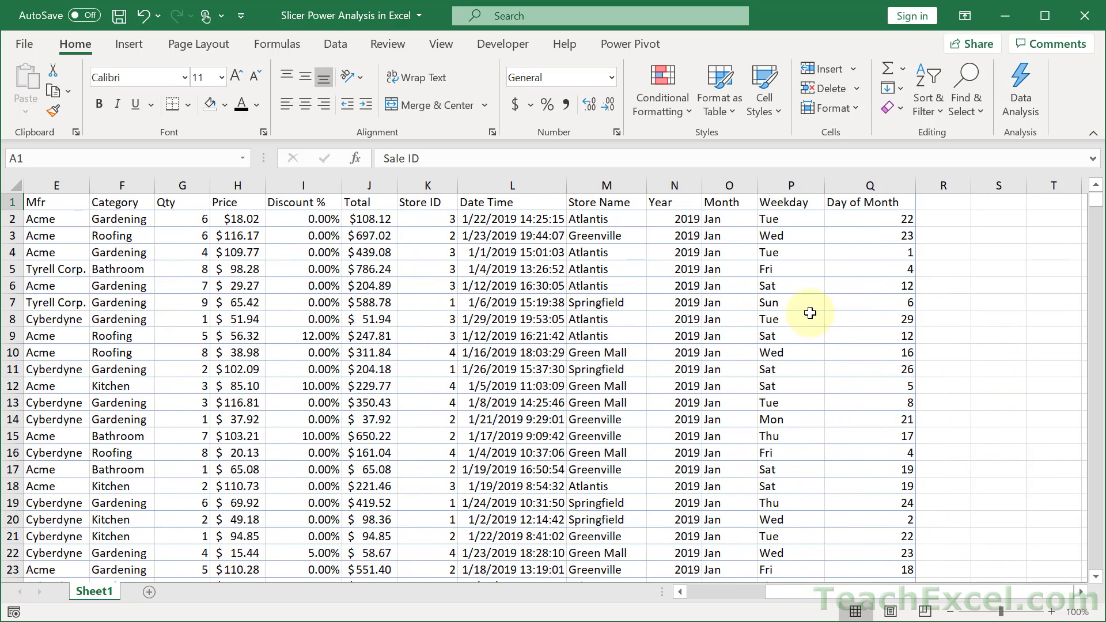
pyautogui.click(609, 183)
pyautogui.moveTo(715, 181); pyautogui.dragTo(859, 186)
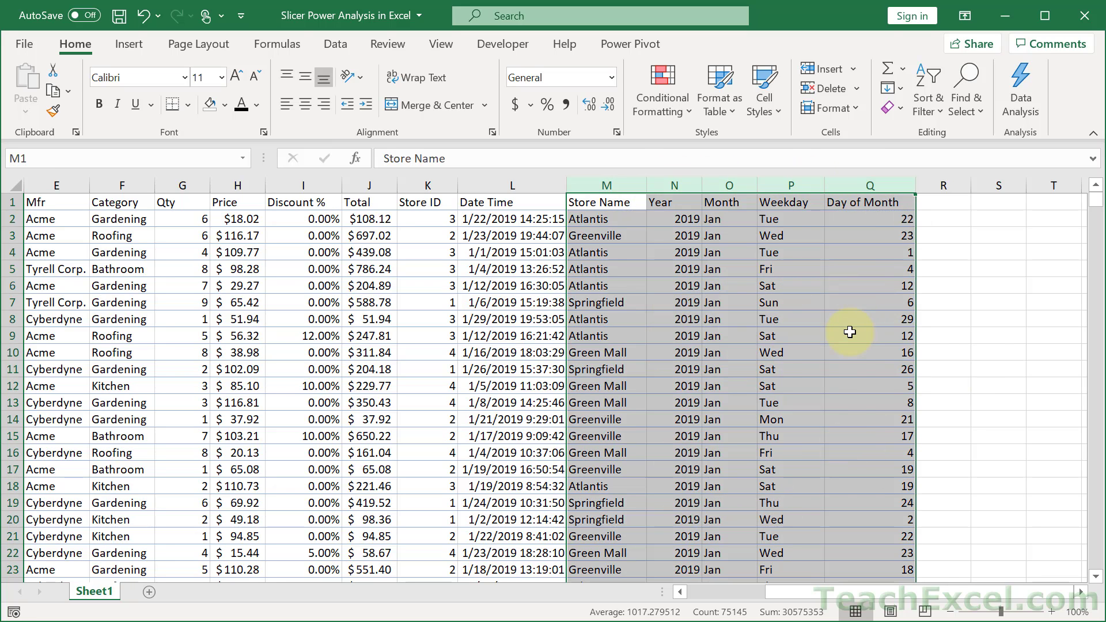
pyautogui.click(605, 249)
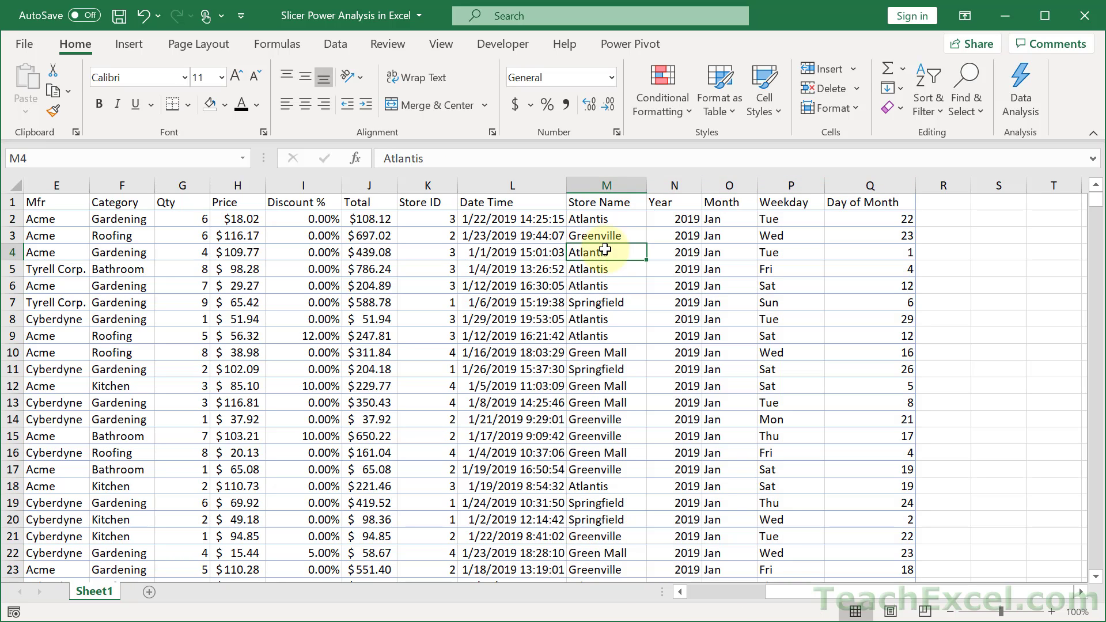
pyautogui.click(411, 249)
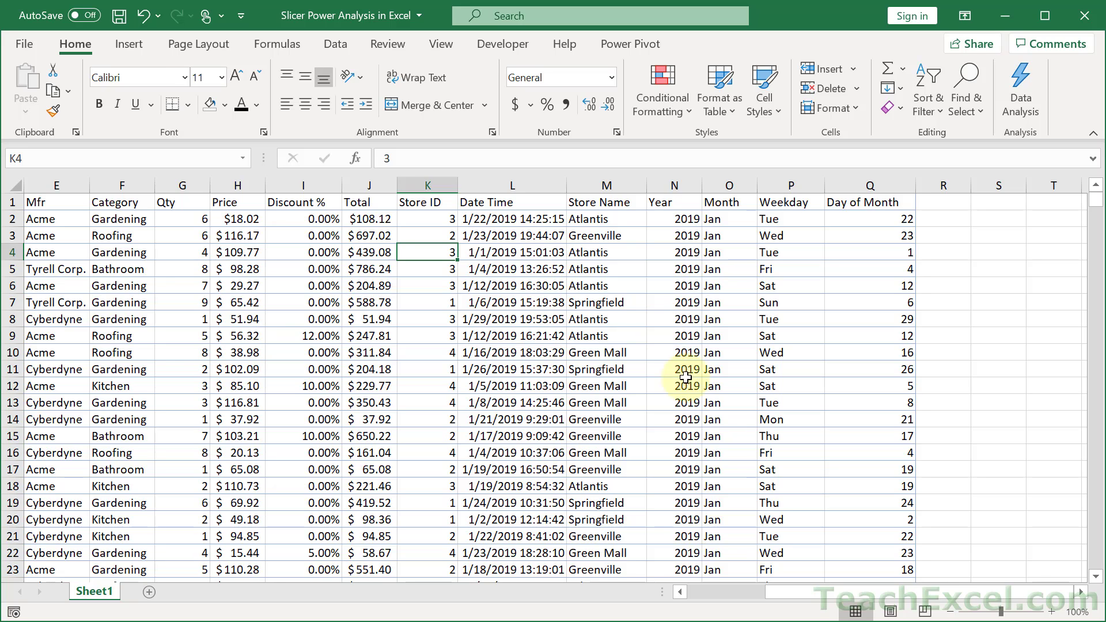
pyautogui.hscroll(-3, 707, 593)
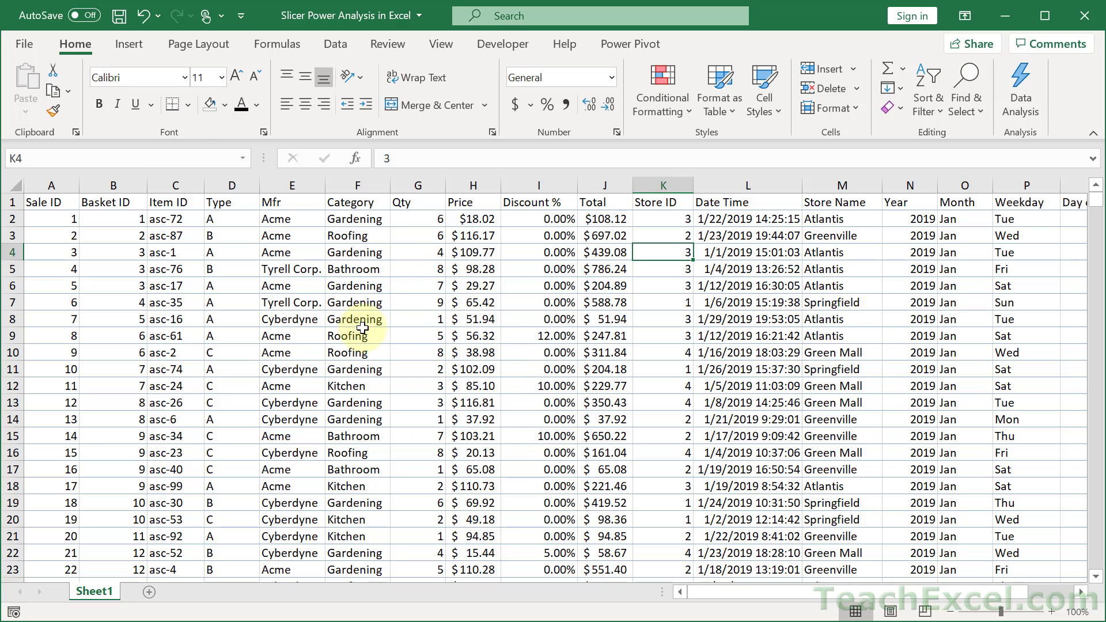
# Convert the sales data range $A$1:$Q$15029 into an Excel table with headers.
pyautogui.click(130, 44)
pyautogui.click(149, 76)
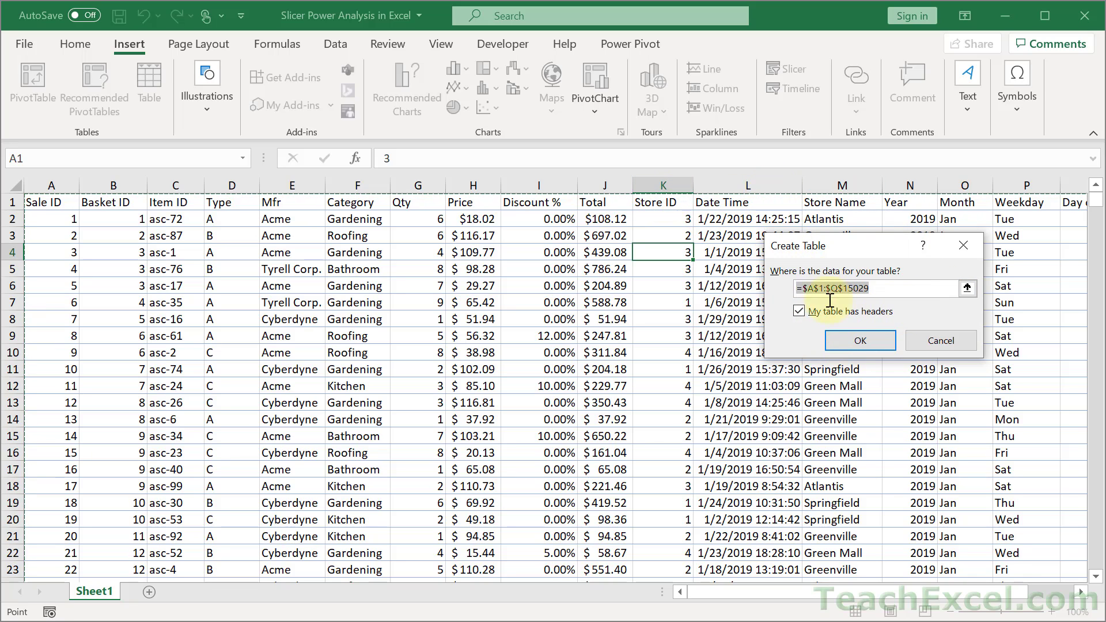
pyautogui.click(861, 342)
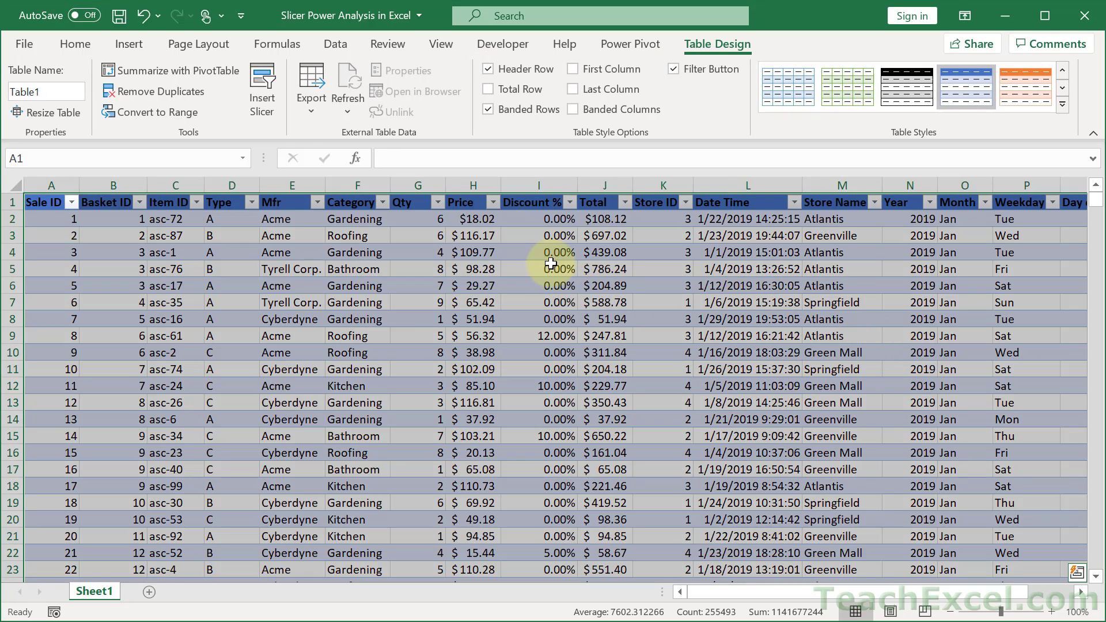
pyautogui.click(551, 259)
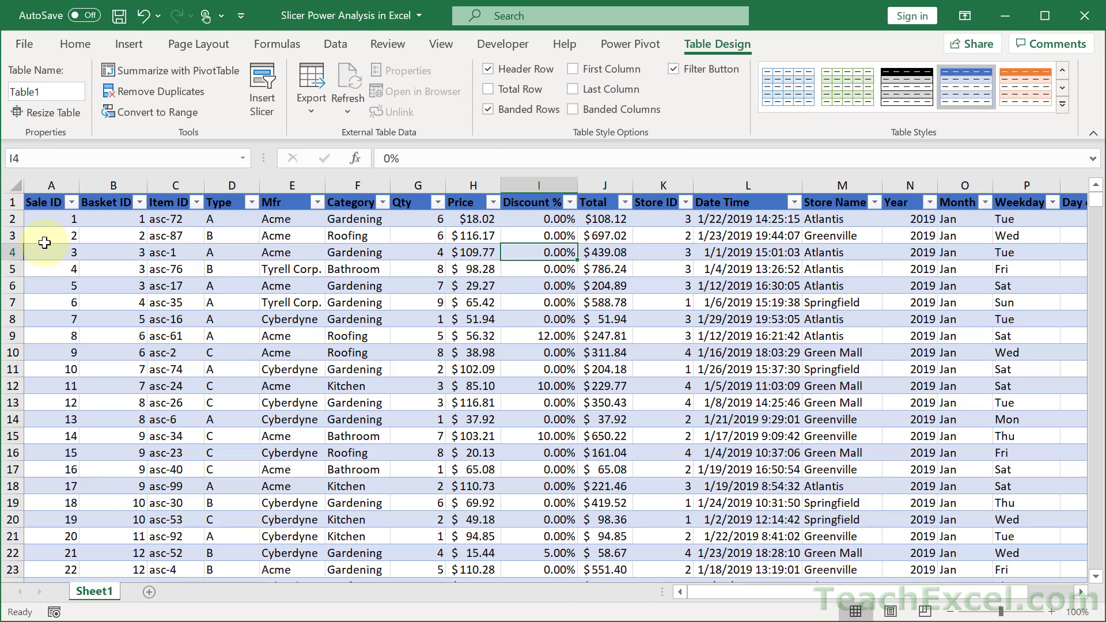
# Change the font color of the table's header row to white.
pyautogui.click(10, 201)
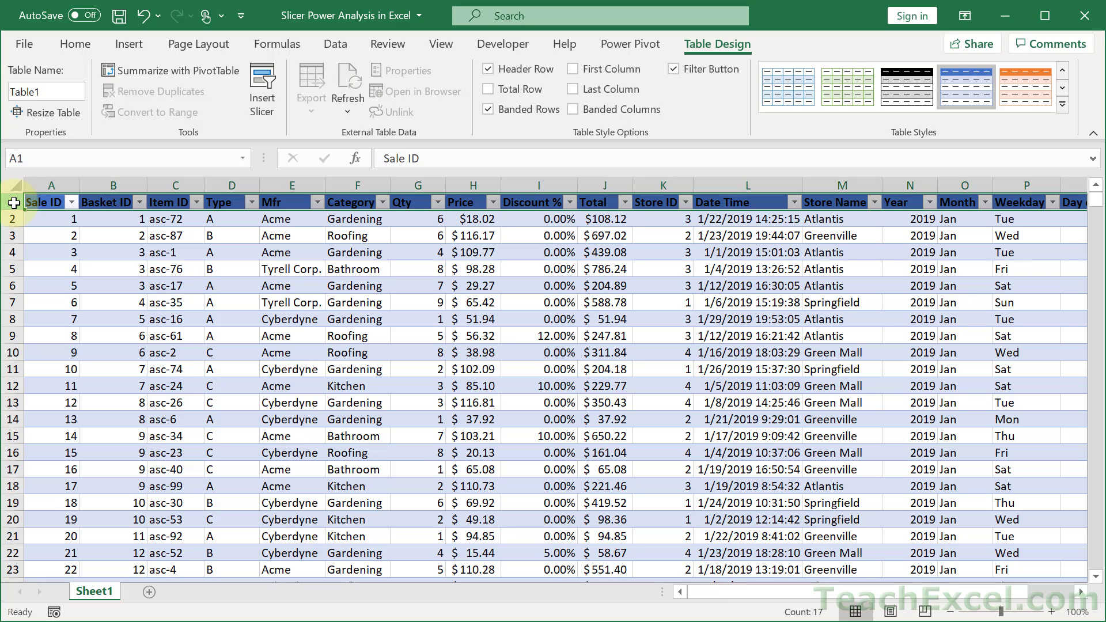
pyautogui.click(76, 43)
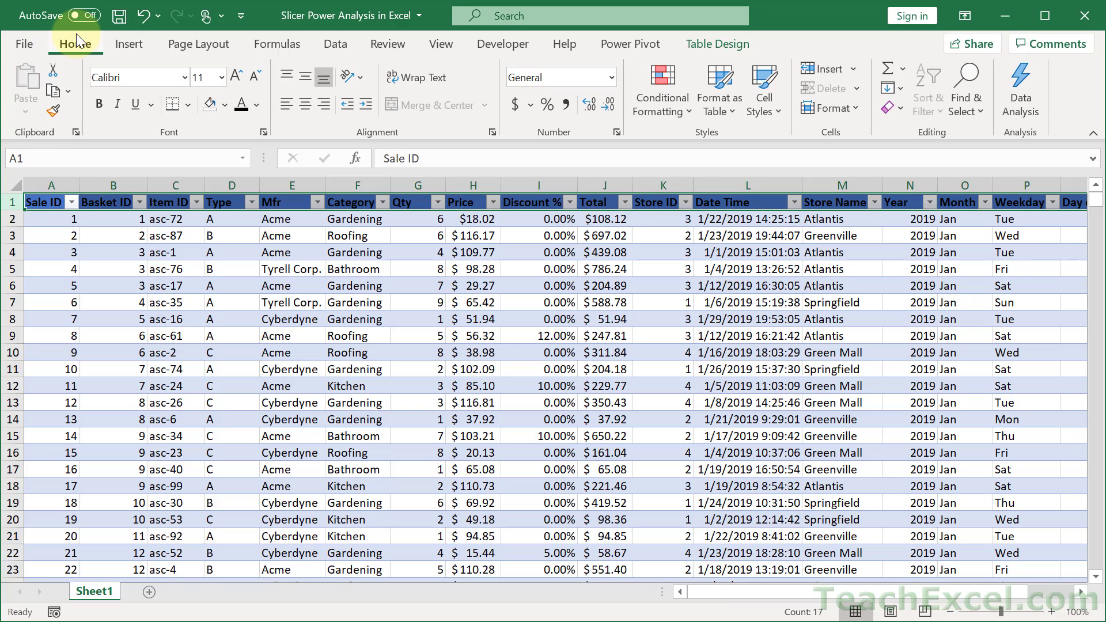
pyautogui.click(258, 97)
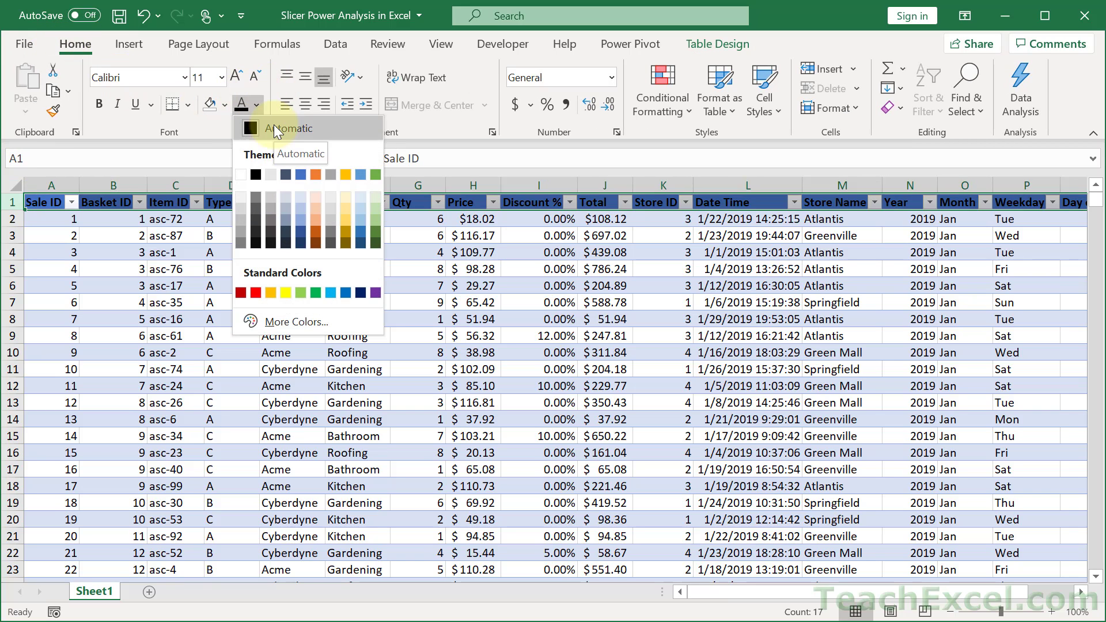
pyautogui.click(241, 177)
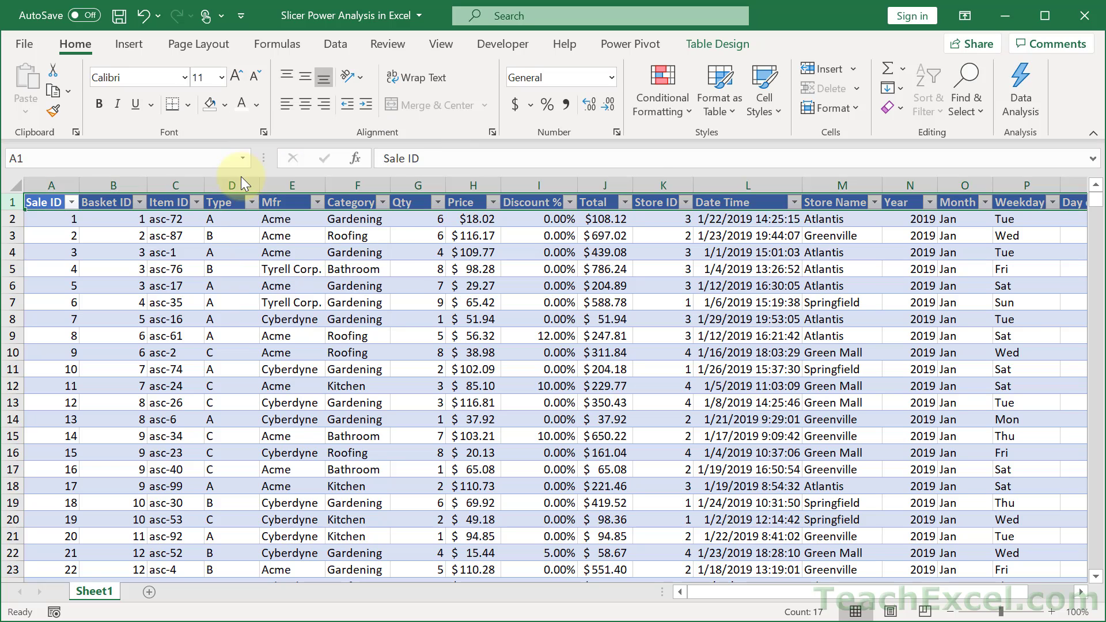
pyautogui.click(219, 221)
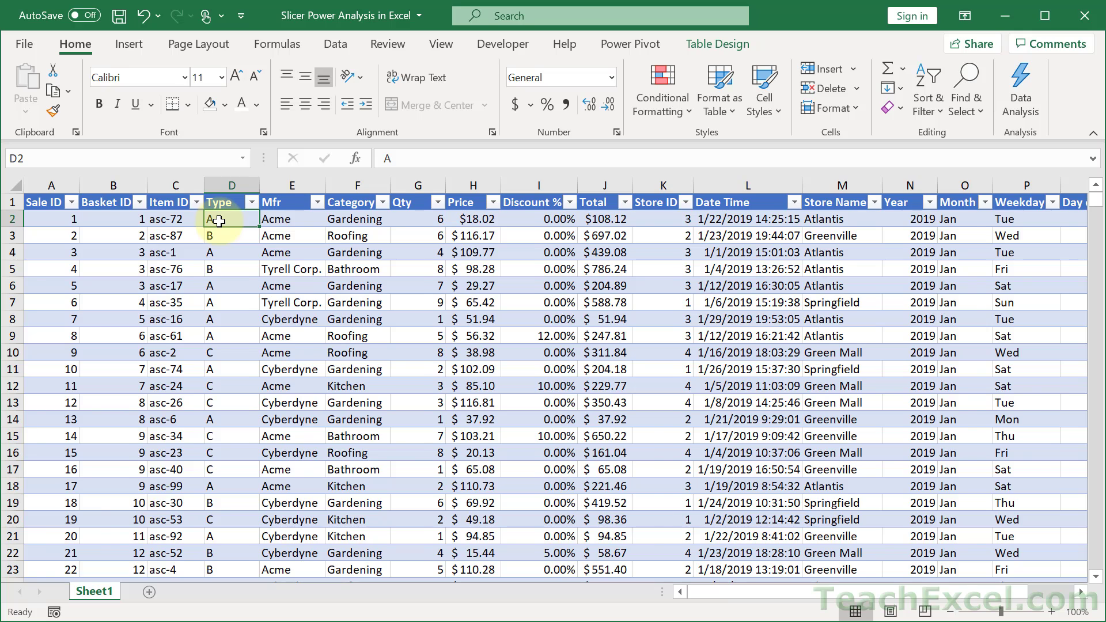
# Rename the sales data table as TableRaw.
pyautogui.hscroll(3, 219, 221)
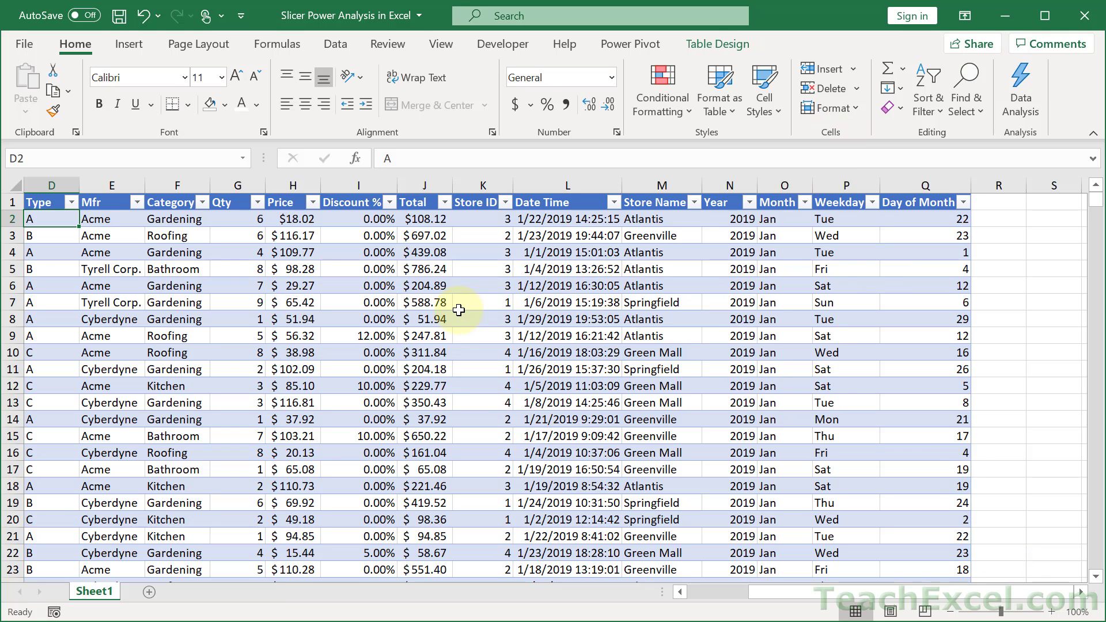
pyautogui.hscroll(-3, 459, 310)
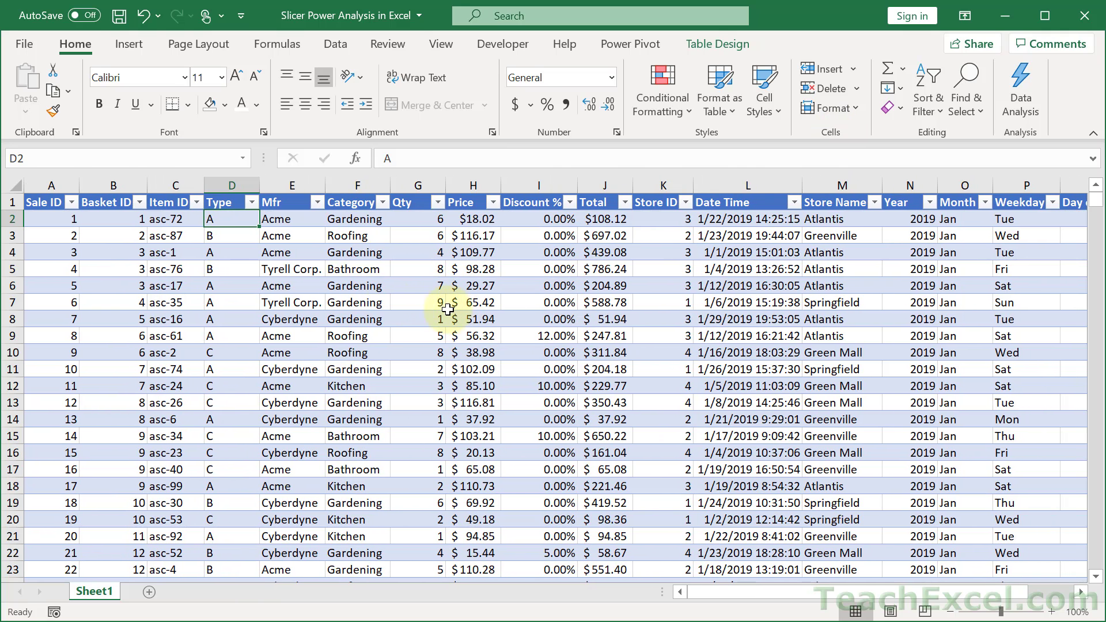
pyautogui.click(386, 301)
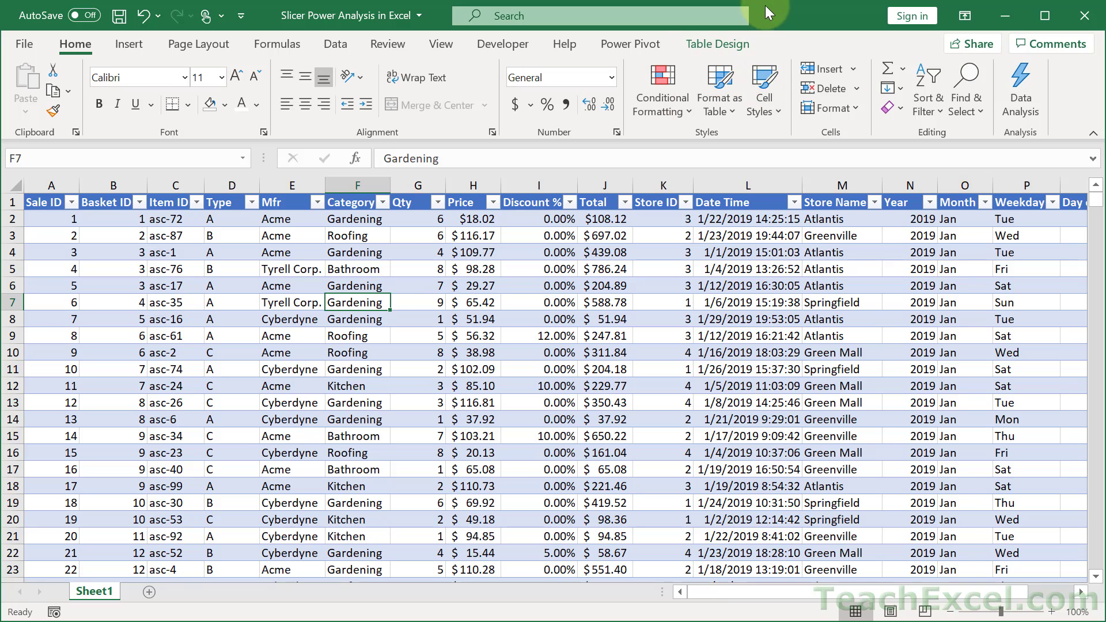
pyautogui.click(724, 43)
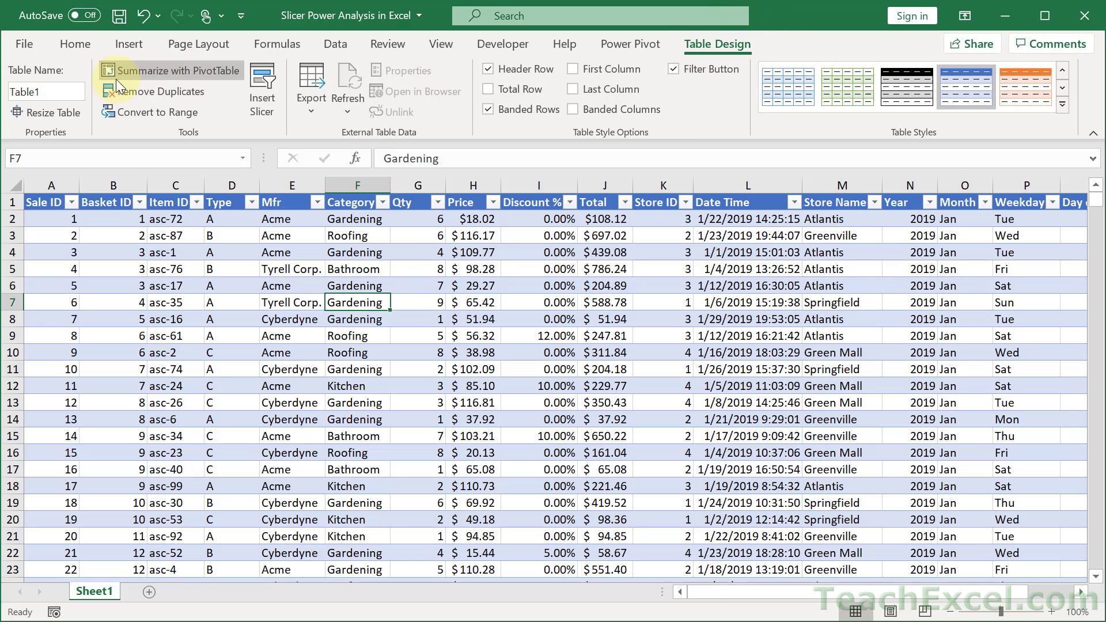
pyautogui.click(62, 94)
pyautogui.click(61, 91)
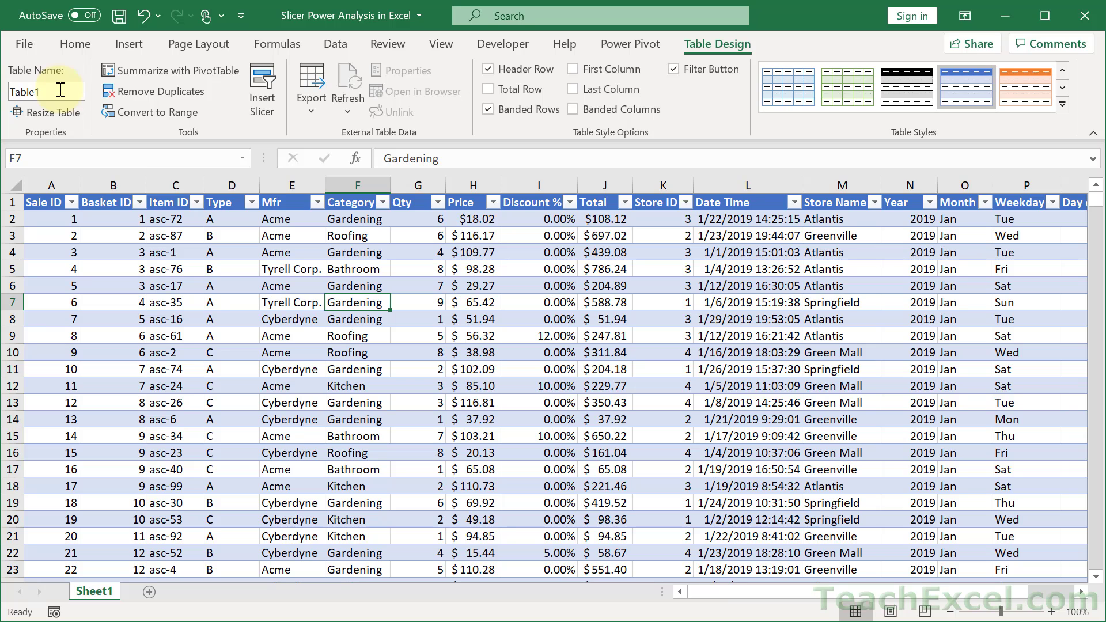
pyautogui.press('BackSpace')
pyautogui.write('Raw')
pyautogui.press('Return')
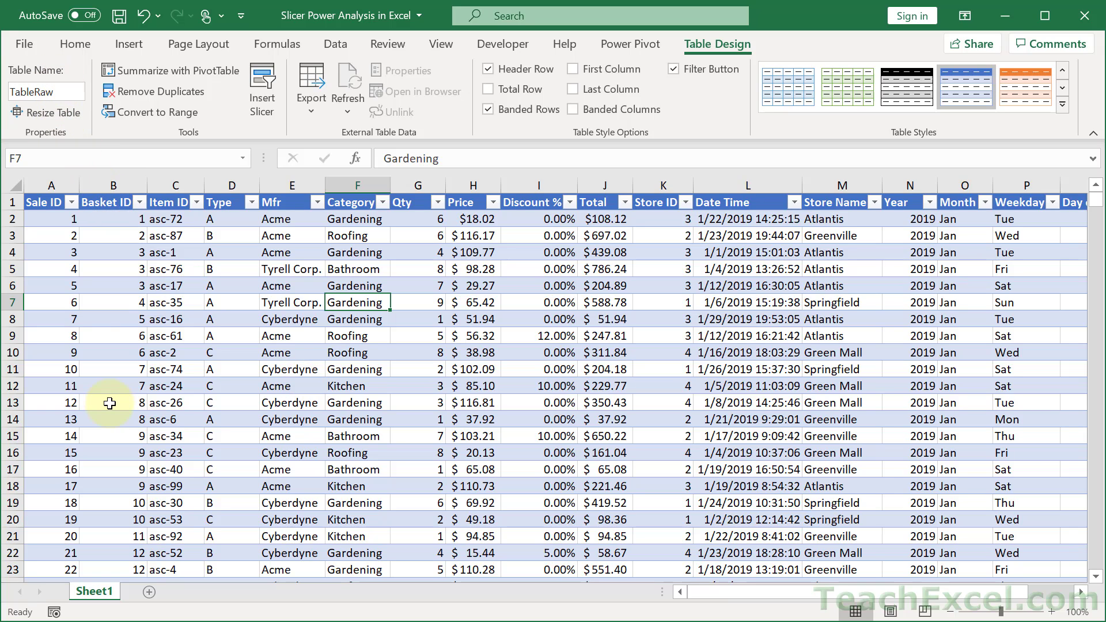
# Rename the sales data worksheet as Raw.
pyautogui.doubleClick(89, 591)
pyautogui.write('Raw')
pyautogui.press('Return')
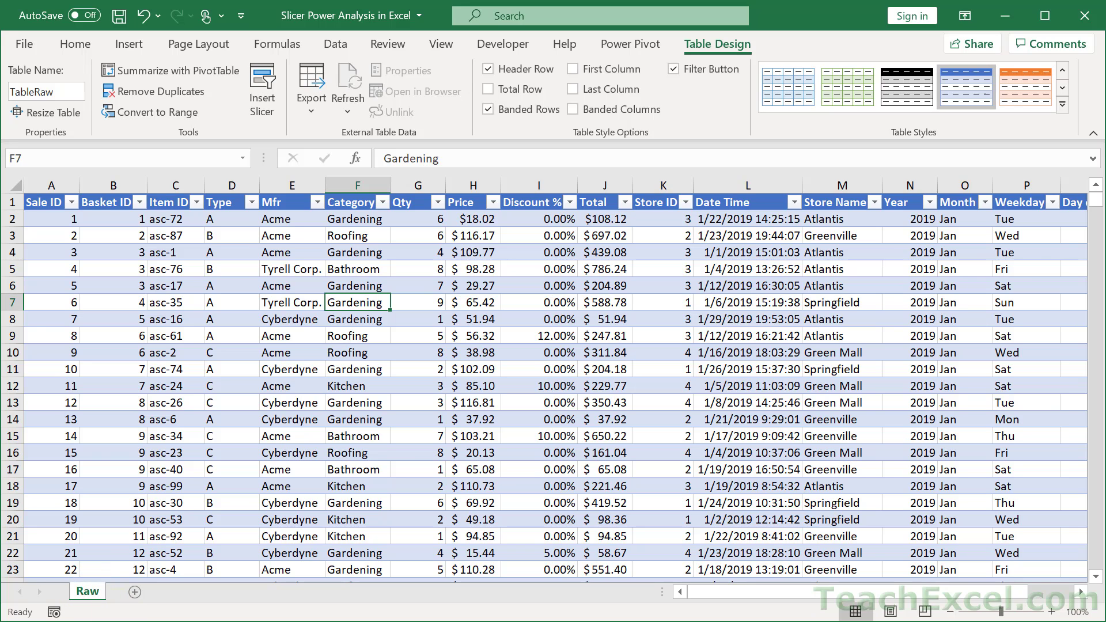
# Add a new worksheet, place it before the Raw sheet, and name it Helper.
pyautogui.click(135, 592)
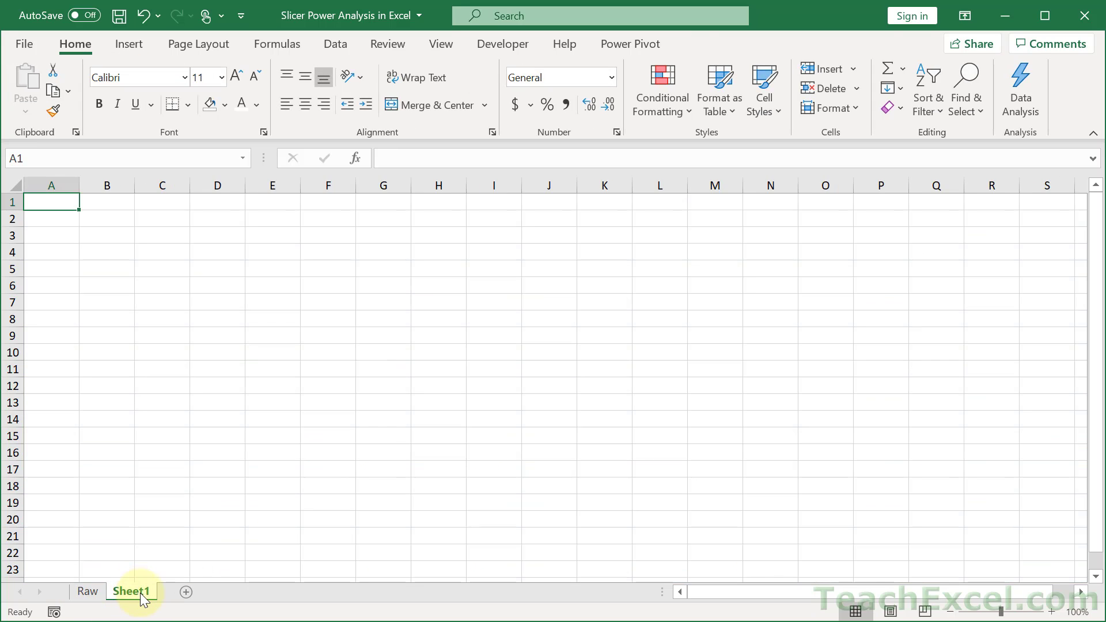
pyautogui.moveTo(140, 599); pyautogui.dragTo(85, 593)
pyautogui.doubleClick(85, 593)
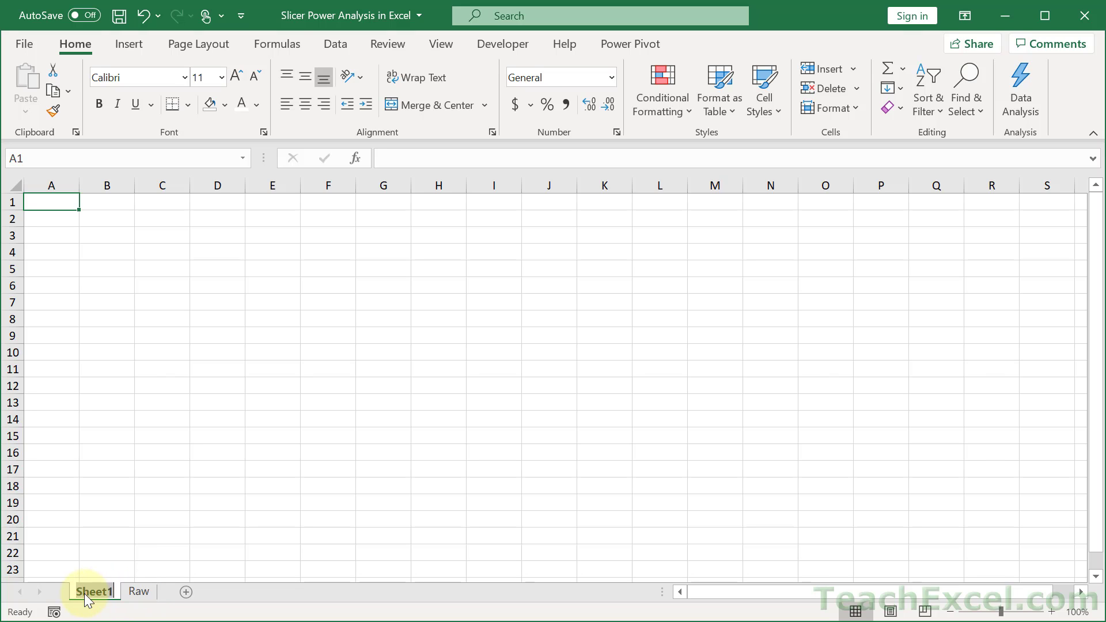
pyautogui.write('Helpe')
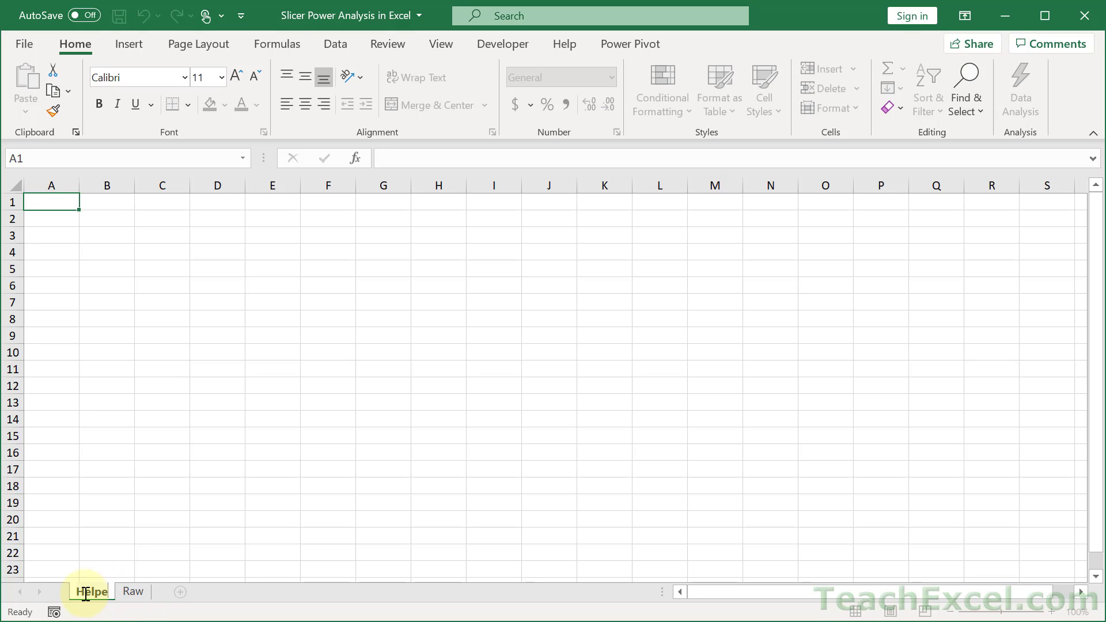
pyautogui.write('r')
pyautogui.press('Return')
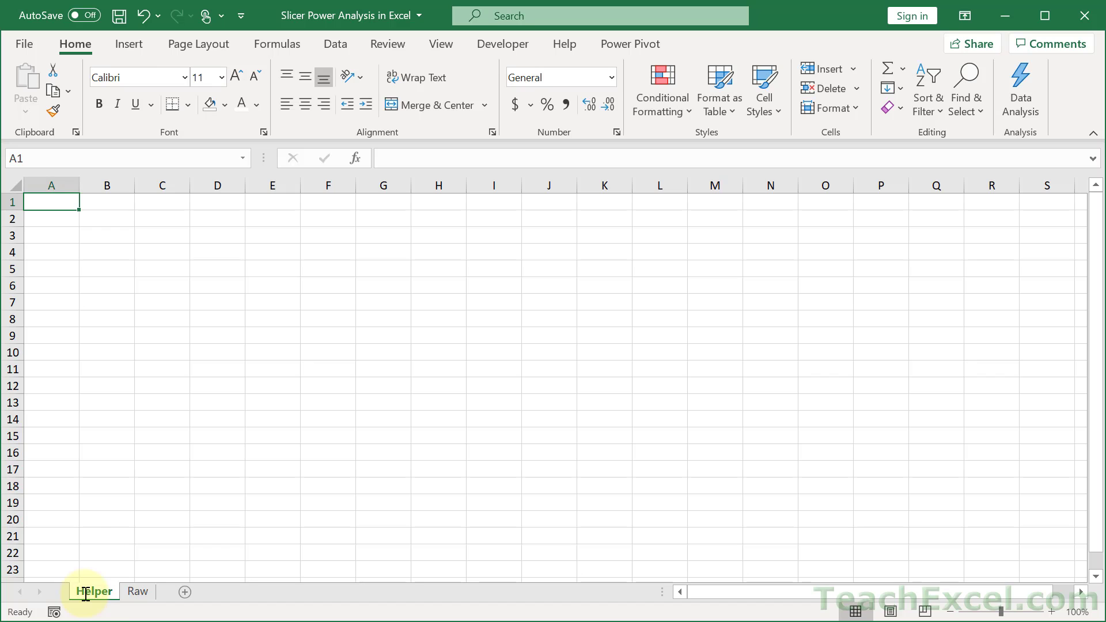
# Create a PivotTable from TableRaw in the existing Helper worksheet at cell A1.
pyautogui.click(136, 592)
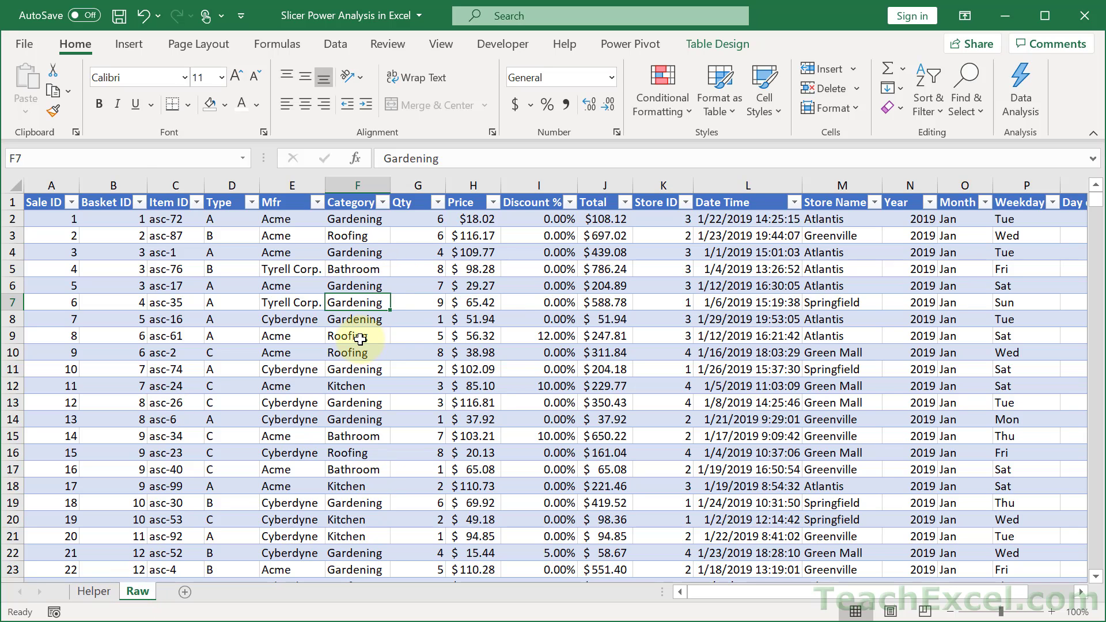
pyautogui.click(136, 39)
pyautogui.click(34, 75)
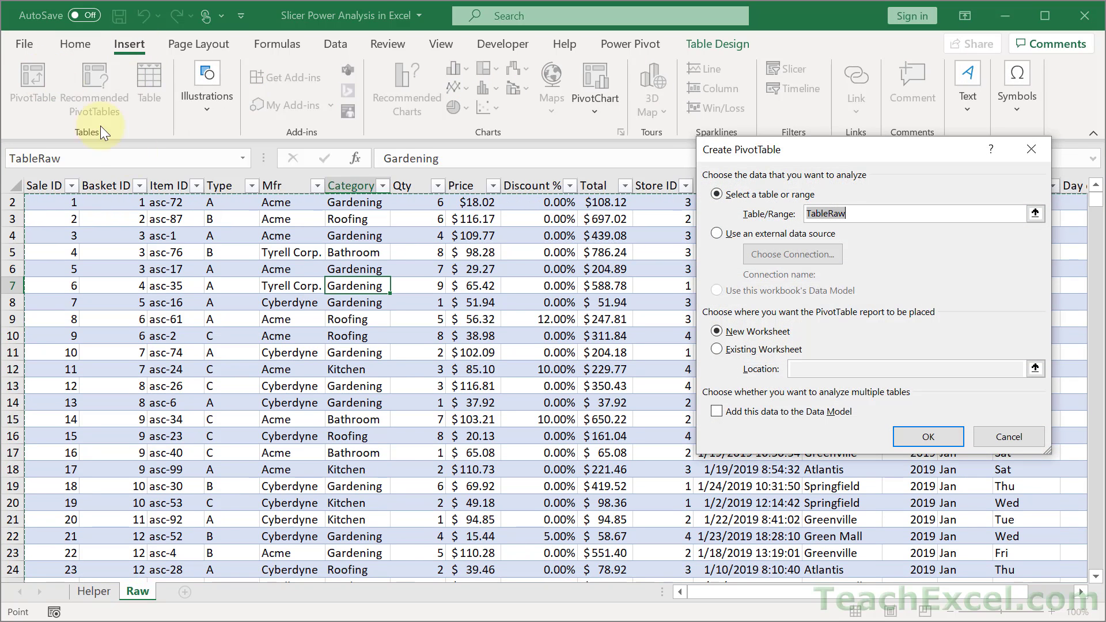
pyautogui.click(730, 351)
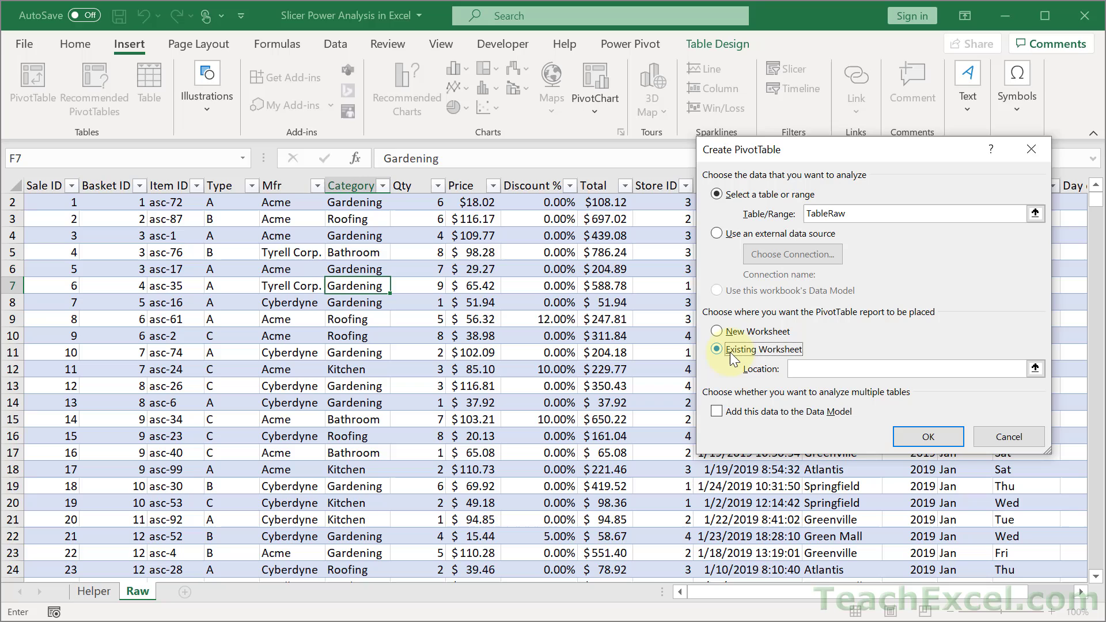
pyautogui.click(98, 599)
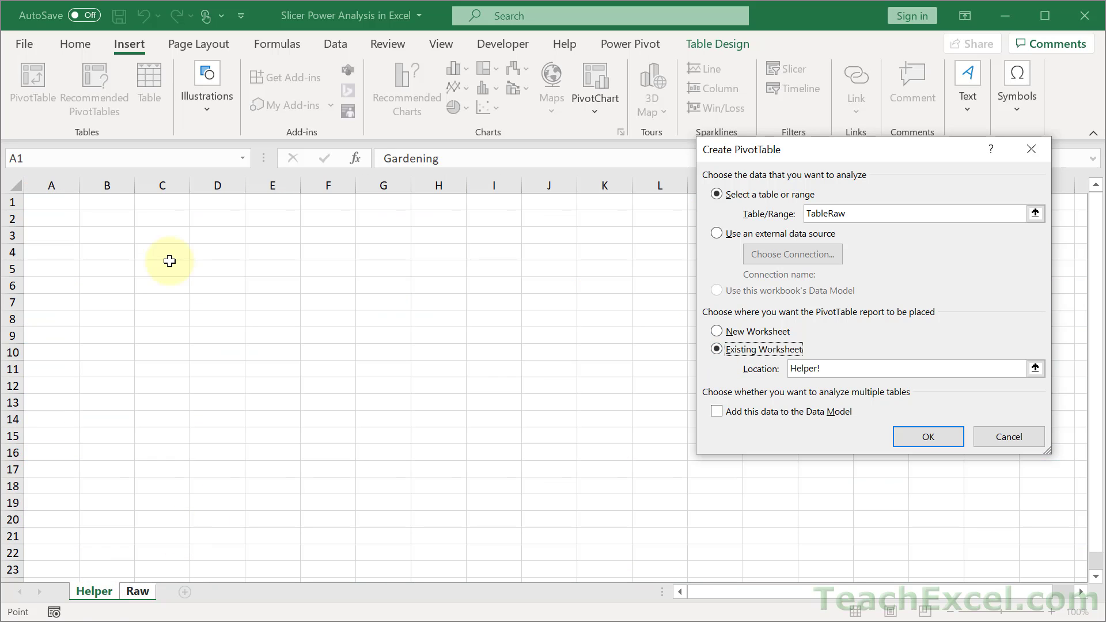
pyautogui.click(50, 203)
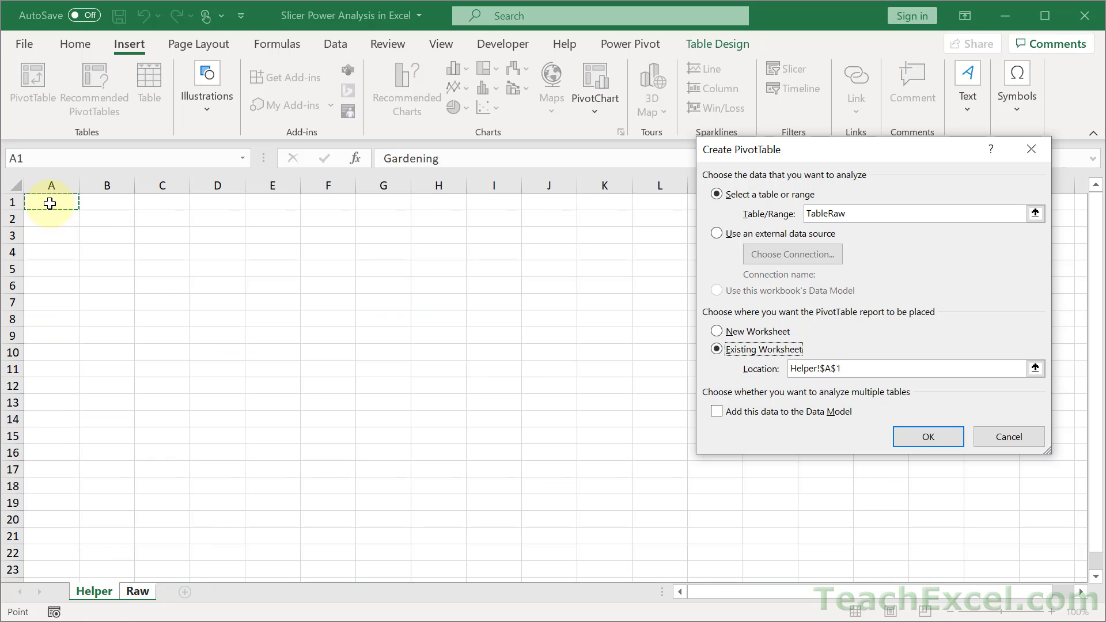
pyautogui.click(932, 434)
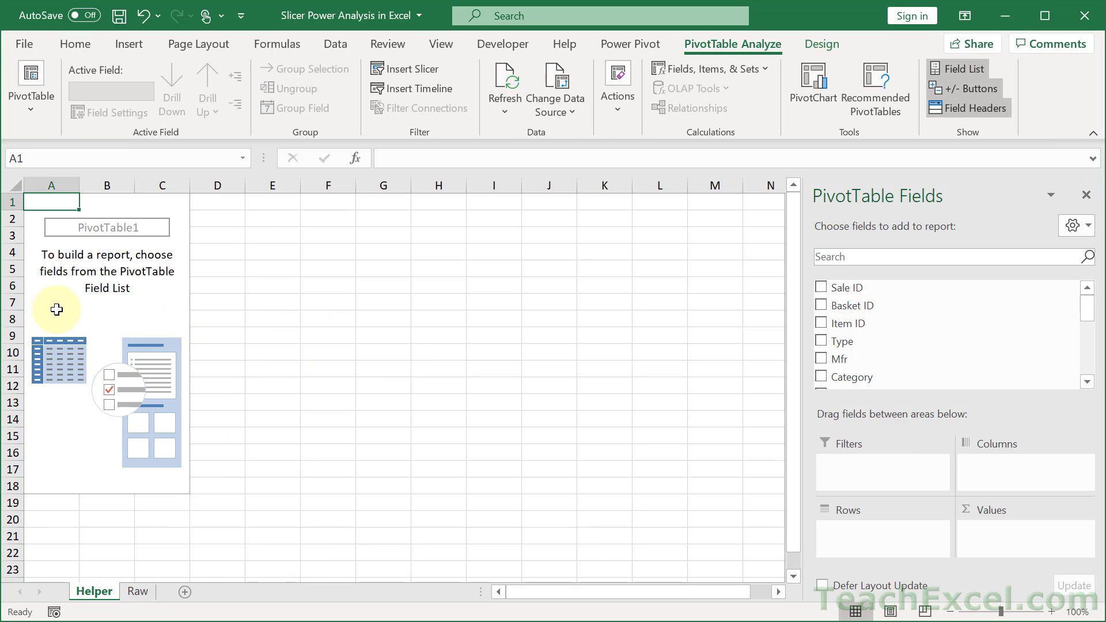
# Rename the new PivotTable on the Helper sheet as PtStoreSales.
pyautogui.click(41, 116)
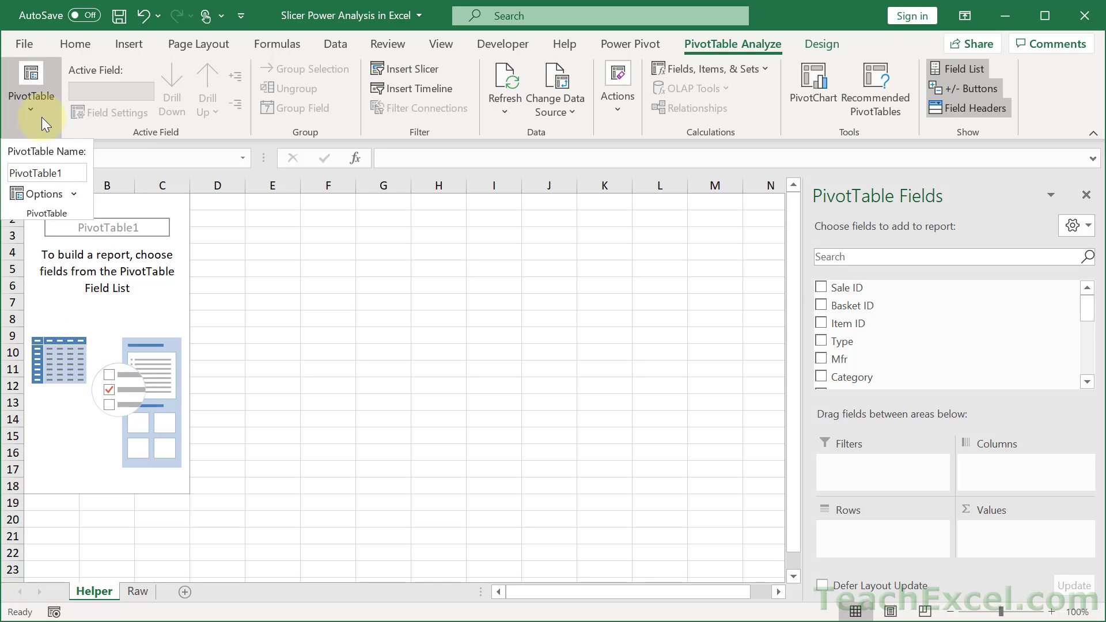
pyautogui.click(75, 173)
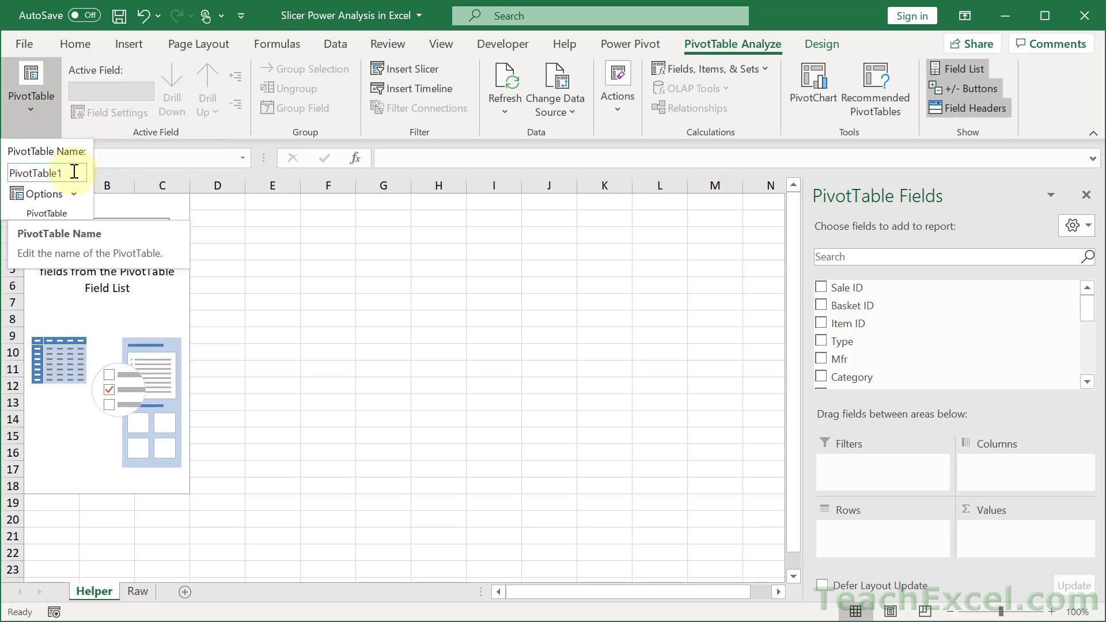
pyautogui.click(75, 172)
pyautogui.click(75, 172)
pyautogui.press('BackSpace')
pyautogui.press('BackSpace')
pyautogui.press('BackSpace')
pyautogui.press('BackSpace')
pyautogui.press('BackSpace')
pyautogui.press('BackSpace')
pyautogui.press('BackSpace')
pyautogui.press('BackSpace')
pyautogui.press('BackSpace')
pyautogui.press('BackSpace')
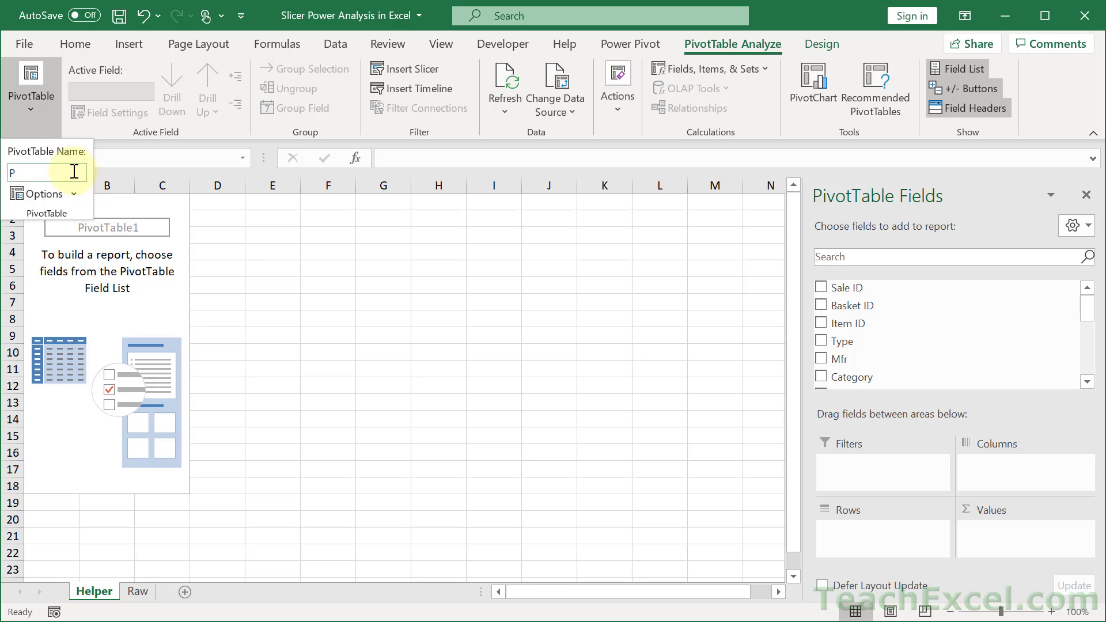
pyautogui.write('tStoreSales')
pyautogui.press('Return')
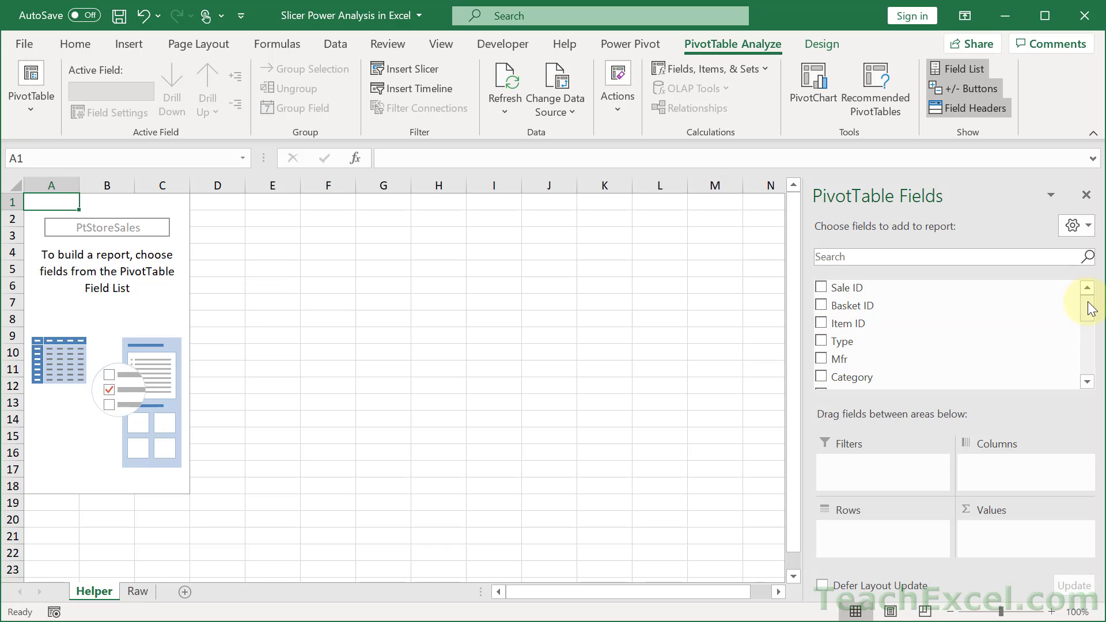
# Add the Year, Month, Weekday and Day of Month fields, in that order, as nested rows of the PivotTable.
pyautogui.moveTo(1092, 312); pyautogui.dragTo(1095, 370)
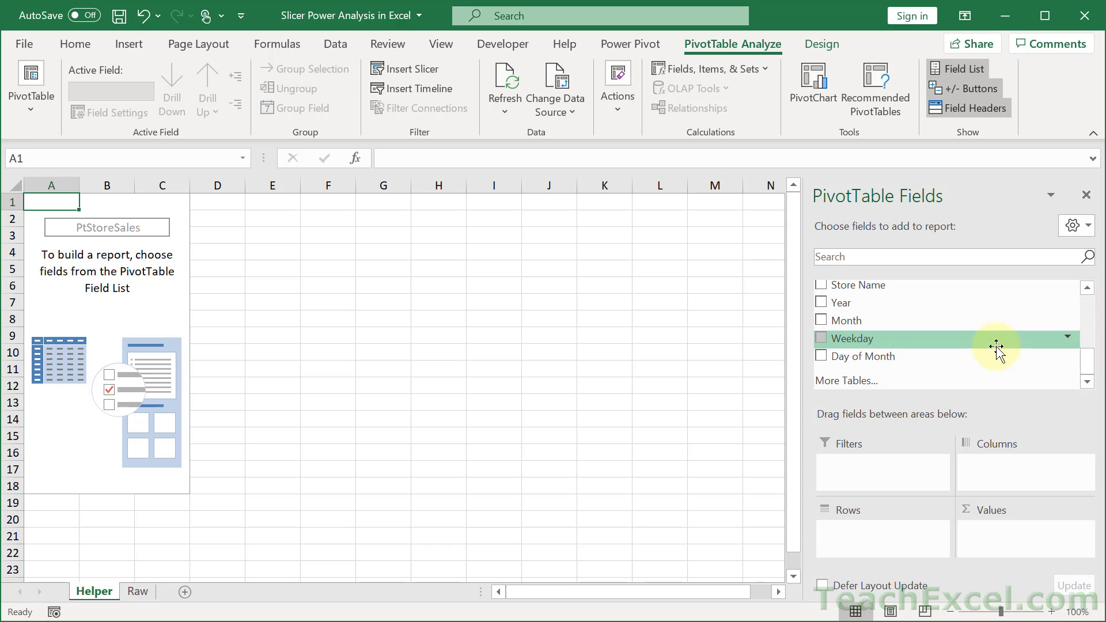
pyautogui.moveTo(1088, 363); pyautogui.dragTo(1089, 345)
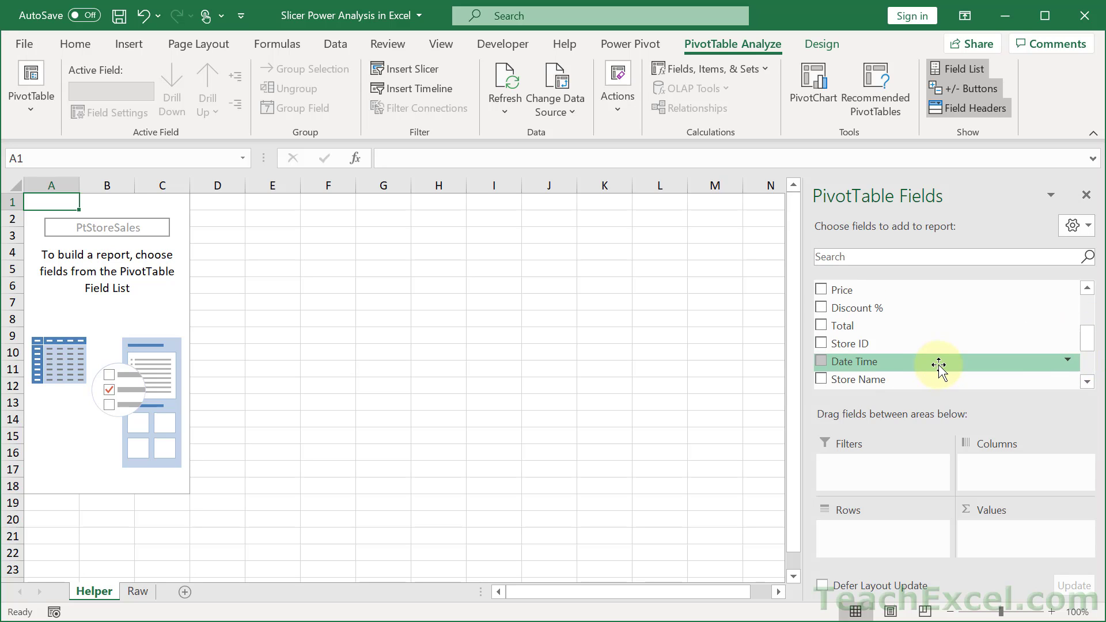
pyautogui.moveTo(1089, 345); pyautogui.dragTo(1090, 372)
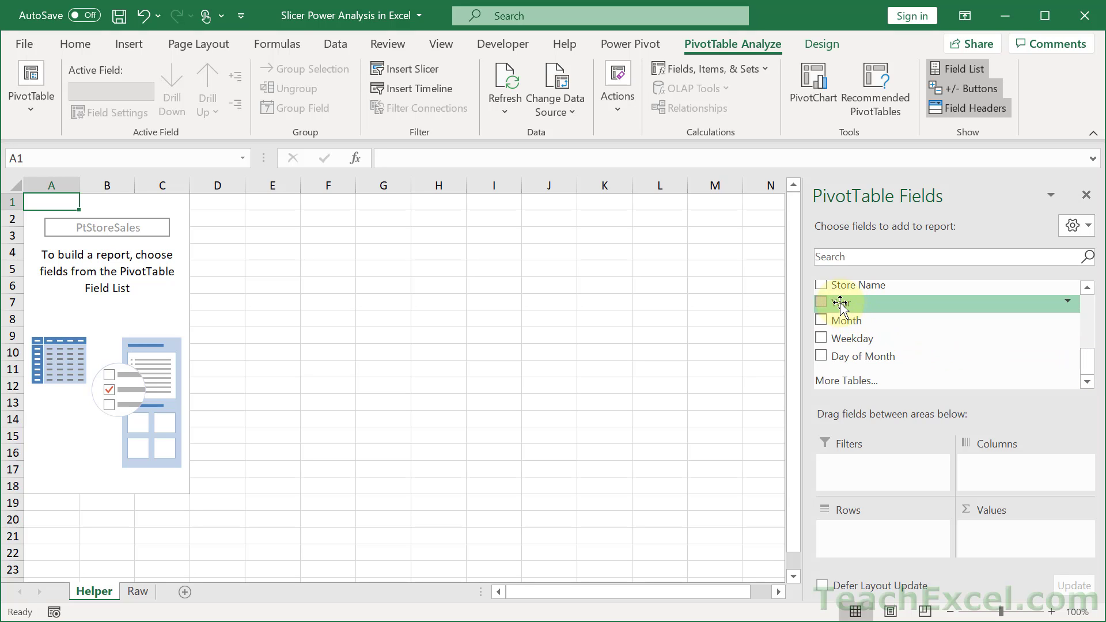
pyautogui.moveTo(841, 305); pyautogui.dragTo(858, 530)
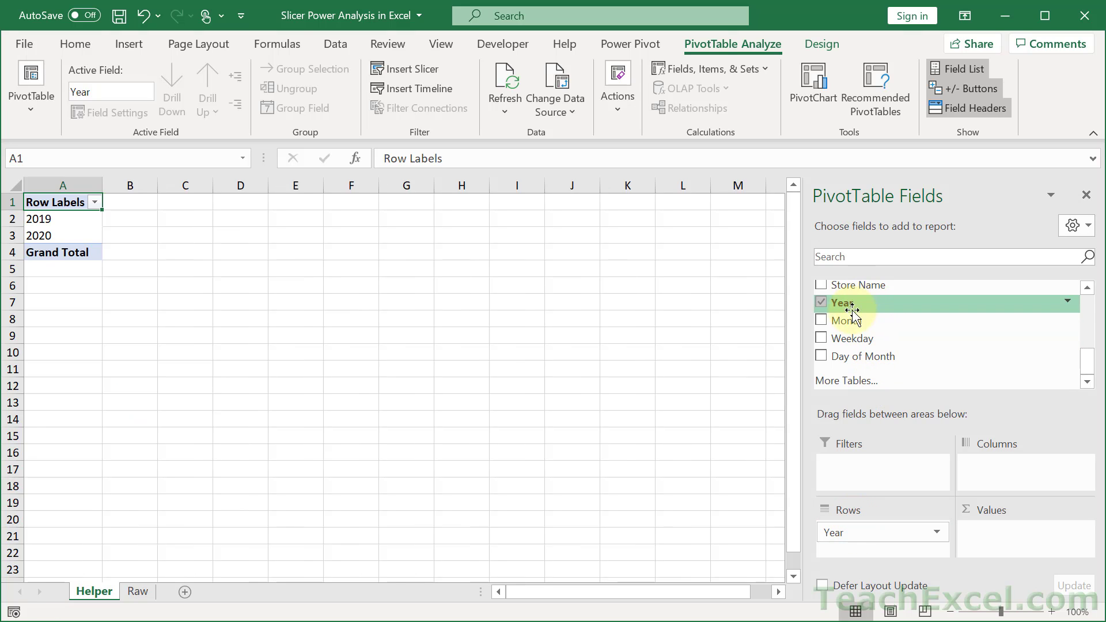
pyautogui.moveTo(847, 321); pyautogui.dragTo(872, 548)
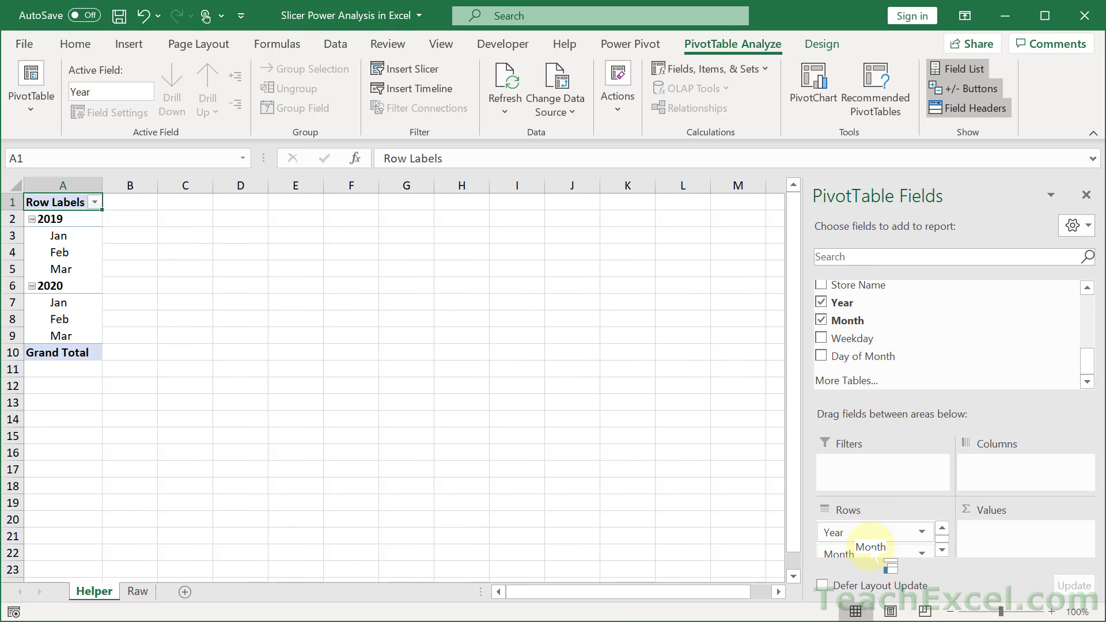
pyautogui.moveTo(853, 339); pyautogui.dragTo(878, 556)
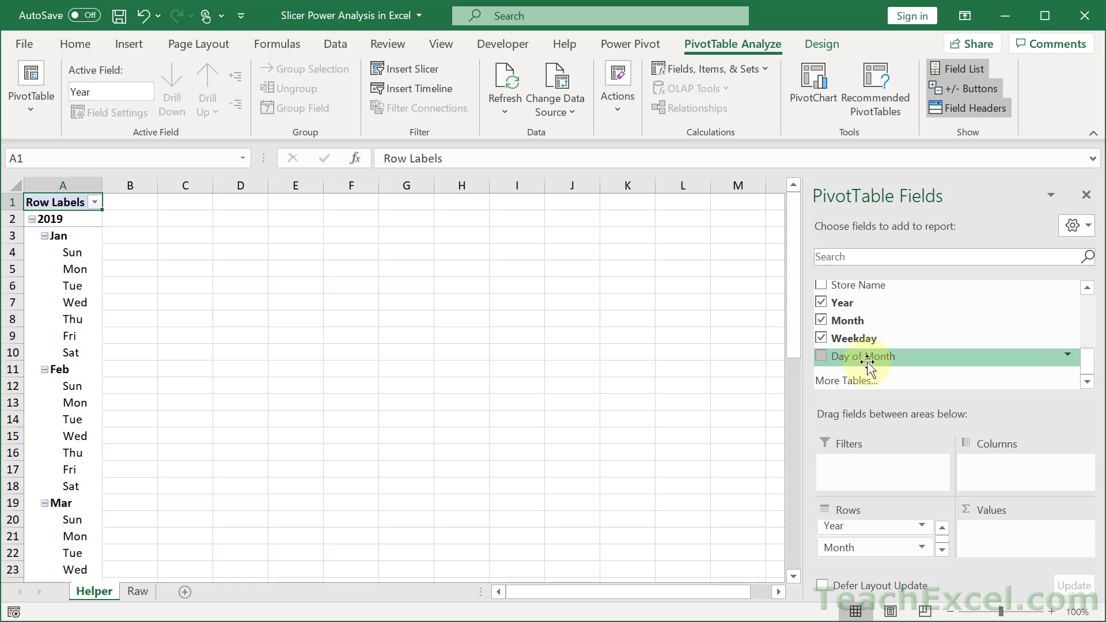
pyautogui.moveTo(867, 361); pyautogui.dragTo(883, 558)
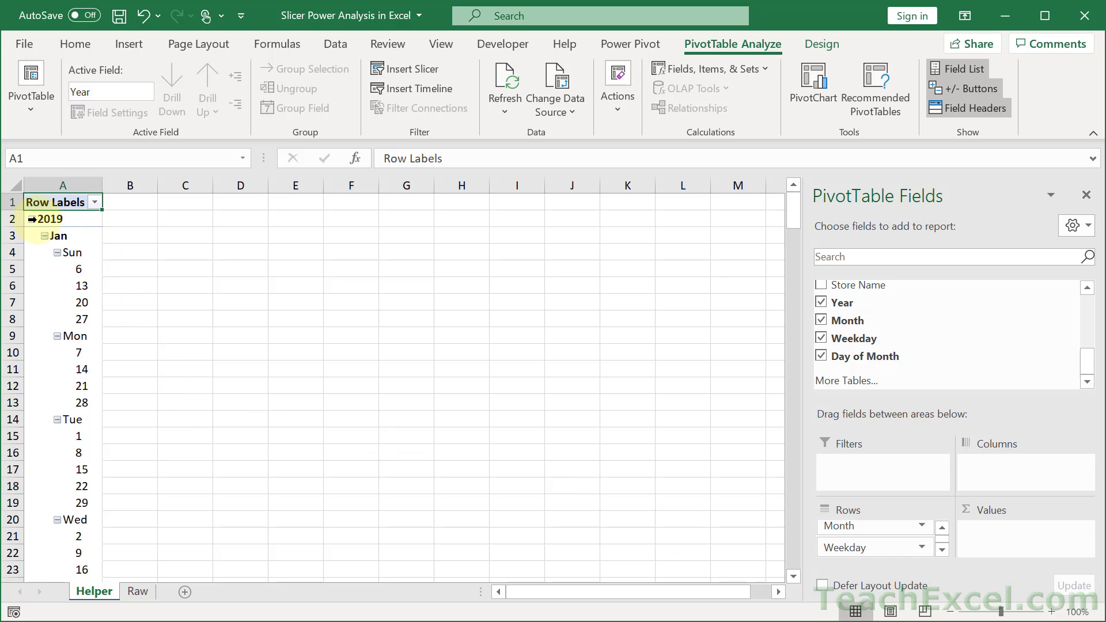
# Collapse and re-expand the Sun group and the Jan group under 2019 in the PivotTable.
pyautogui.click(57, 253)
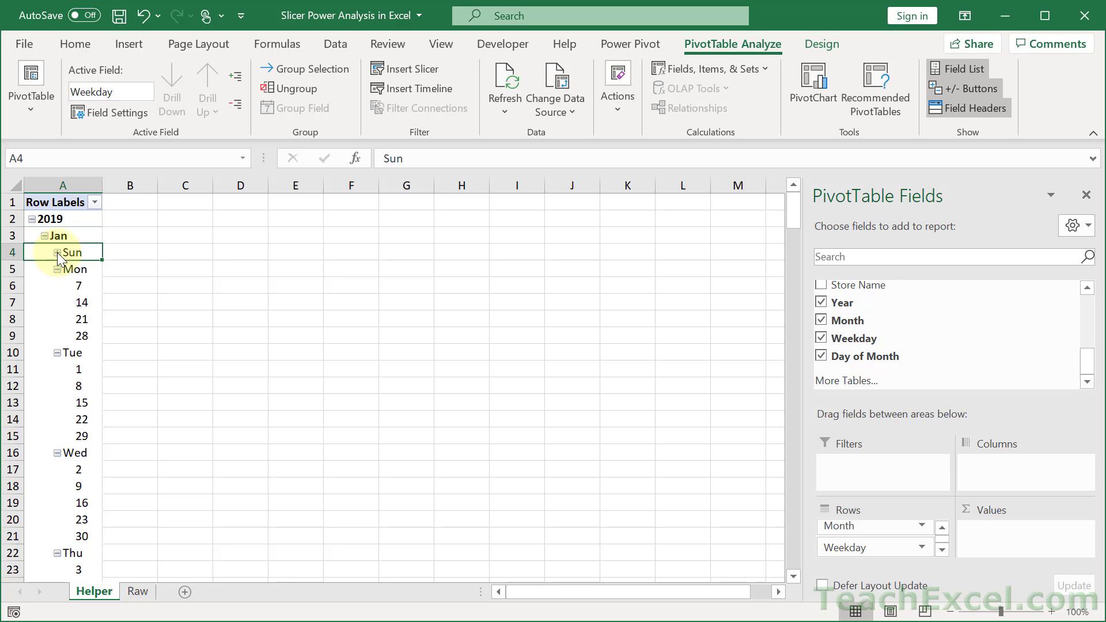
pyautogui.click(57, 253)
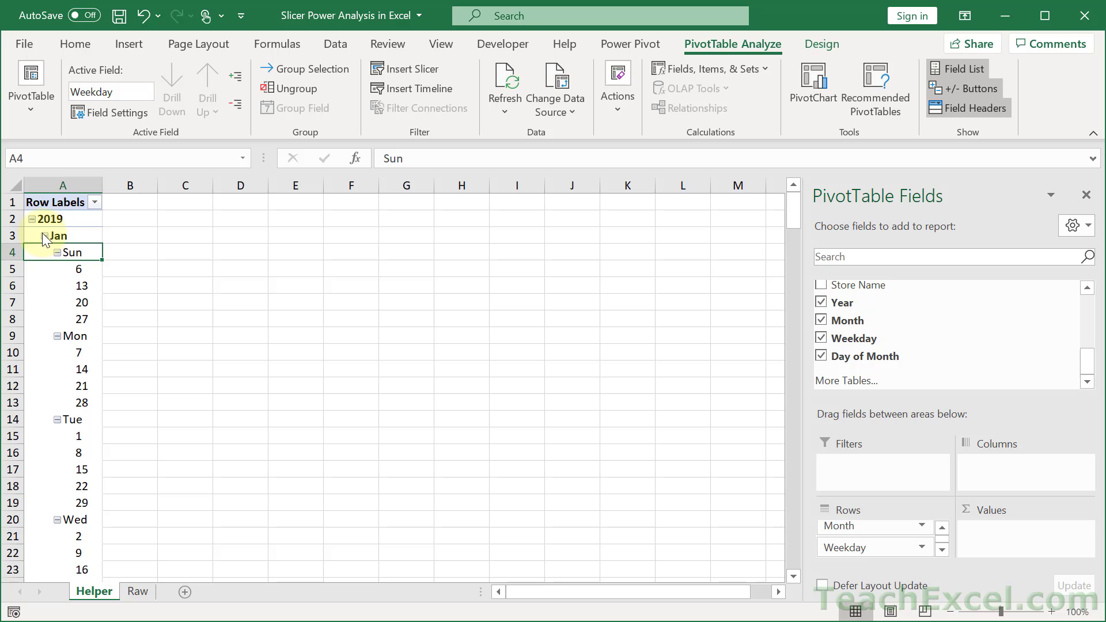
pyautogui.click(44, 236)
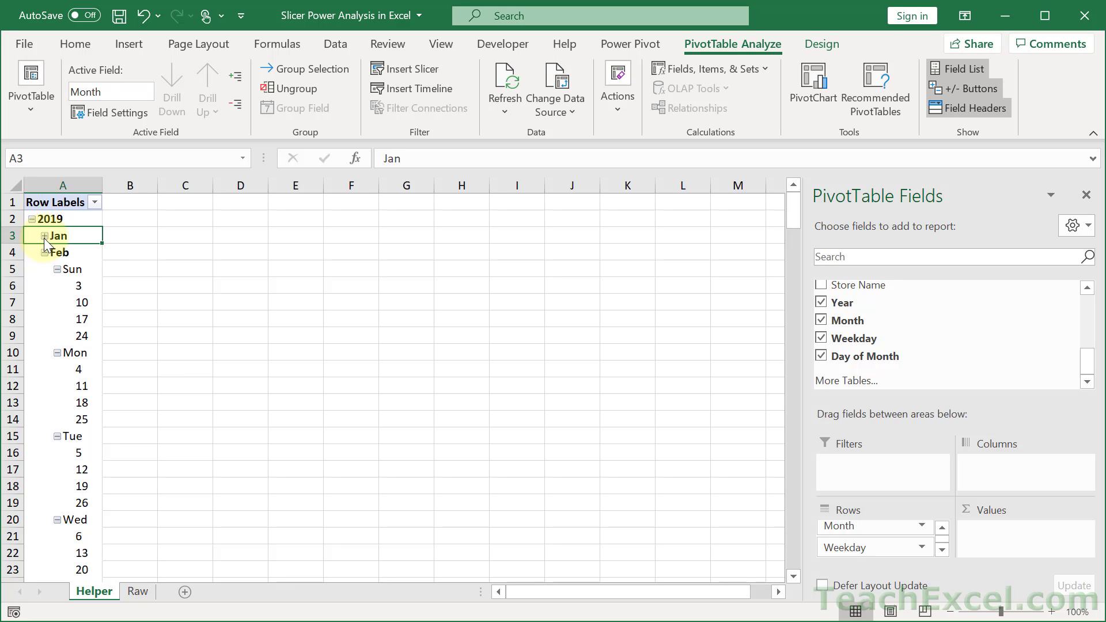
pyautogui.click(45, 236)
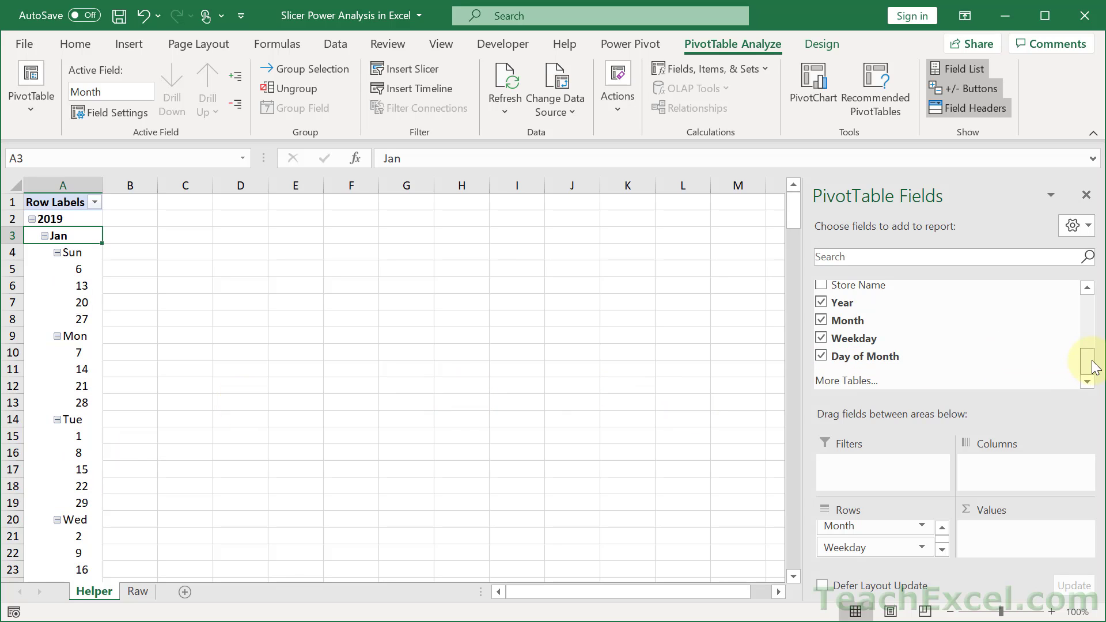
# Add the Total field to the PivotTable values and summarize it by Sum.
pyautogui.moveTo(1086, 366); pyautogui.dragTo(1090, 334)
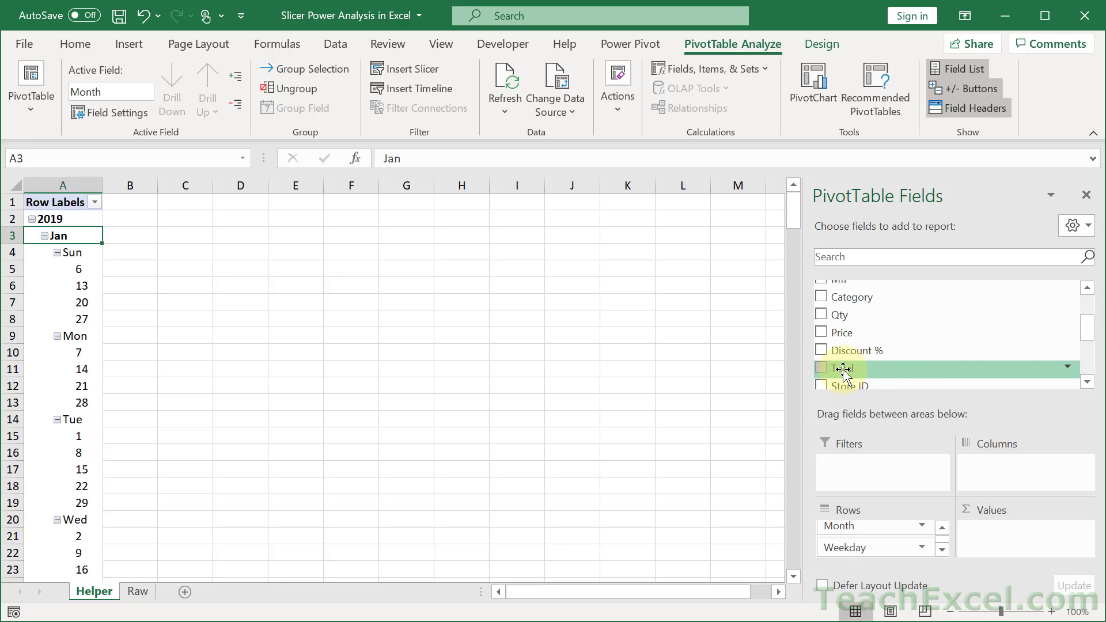
pyautogui.moveTo(844, 373); pyautogui.dragTo(1002, 540)
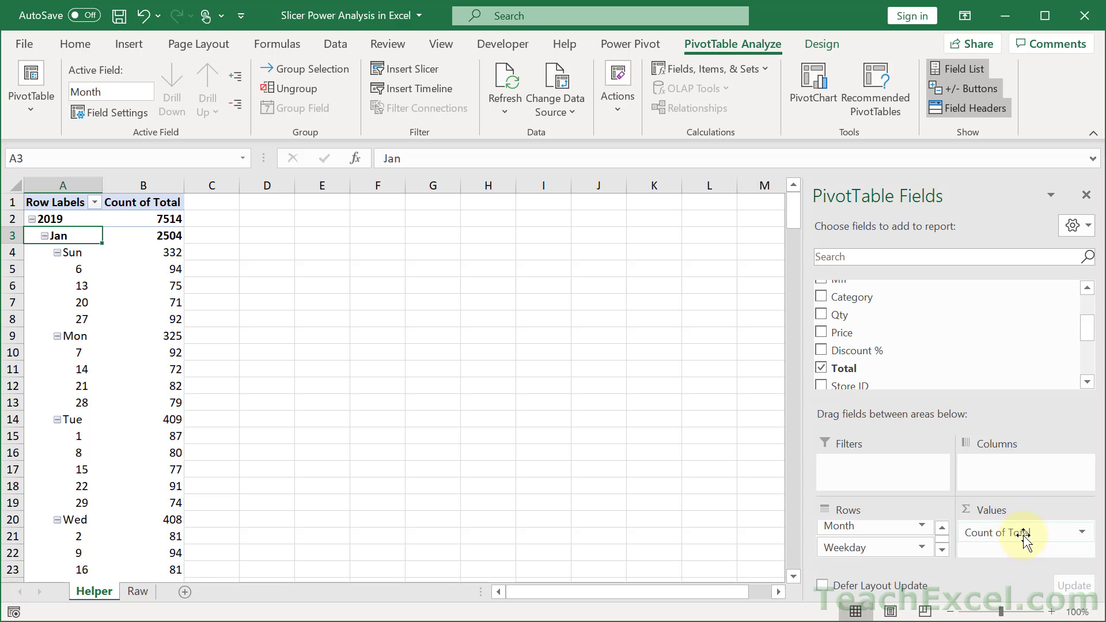
pyautogui.click(1044, 536)
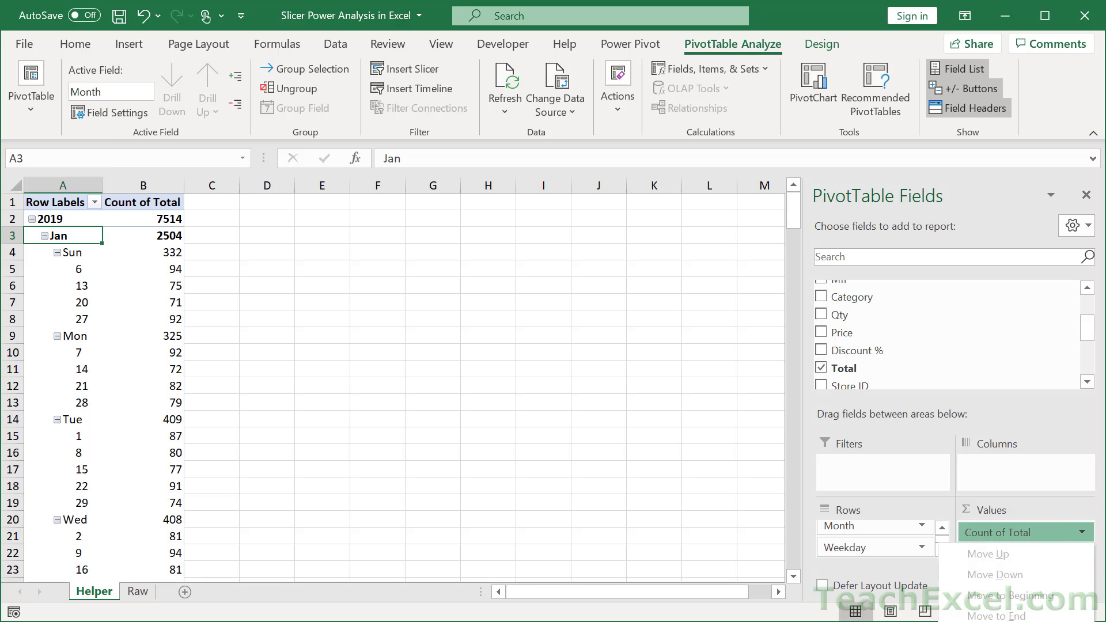
pyautogui.click(1009, 621)
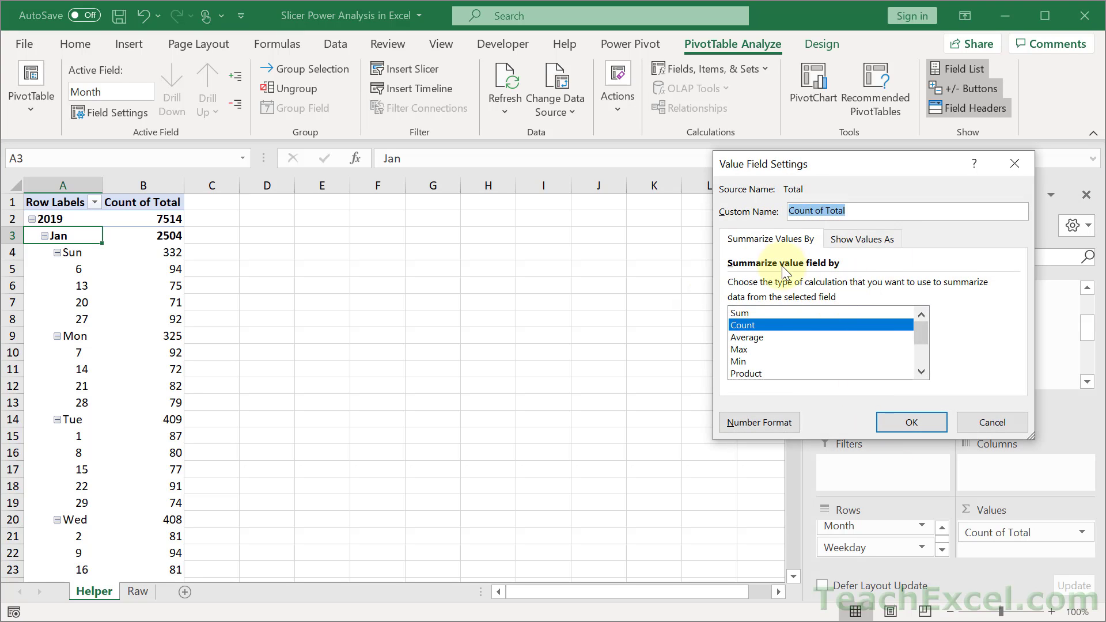
pyautogui.click(749, 315)
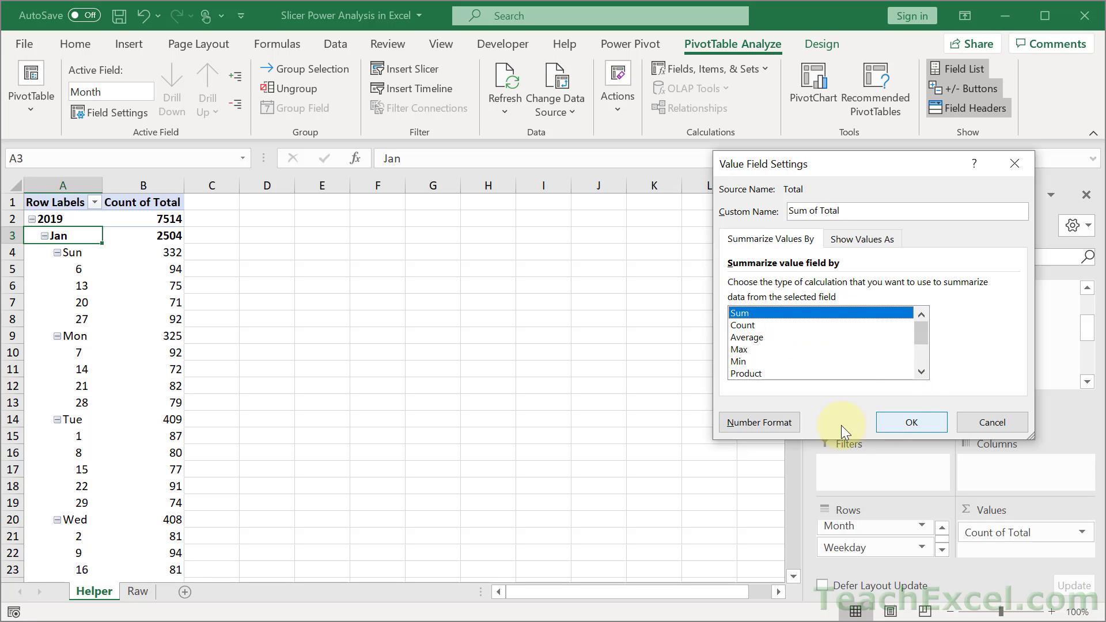
# Apply the Accounting number format with 2 decimal places and the $ symbol to the Total value field.
pyautogui.click(756, 421)
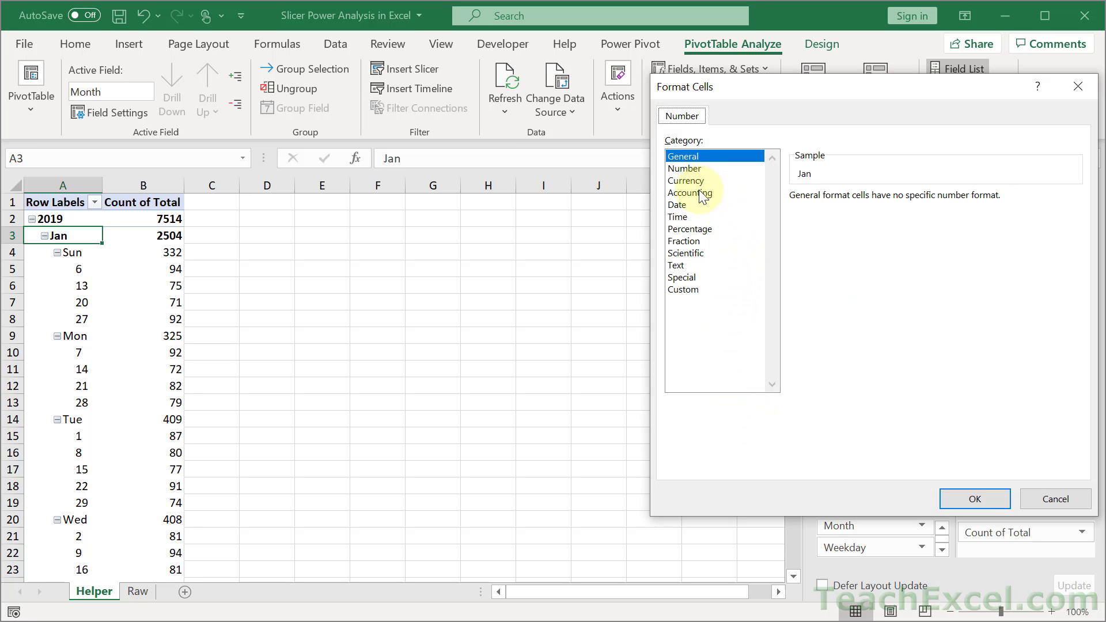
pyautogui.click(699, 193)
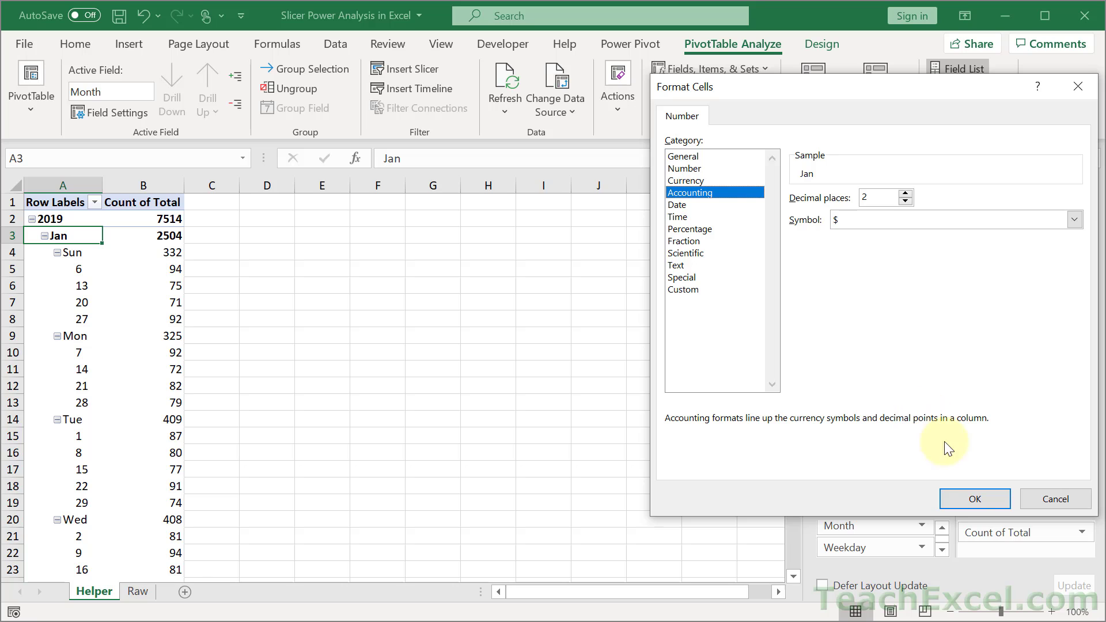
pyautogui.click(974, 498)
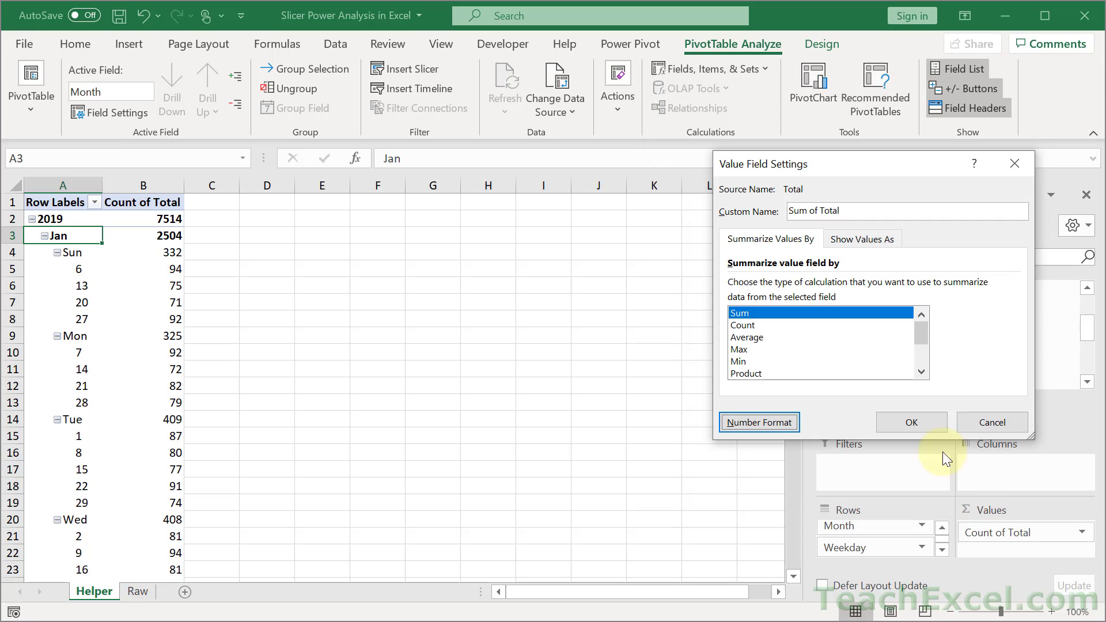
pyautogui.click(925, 419)
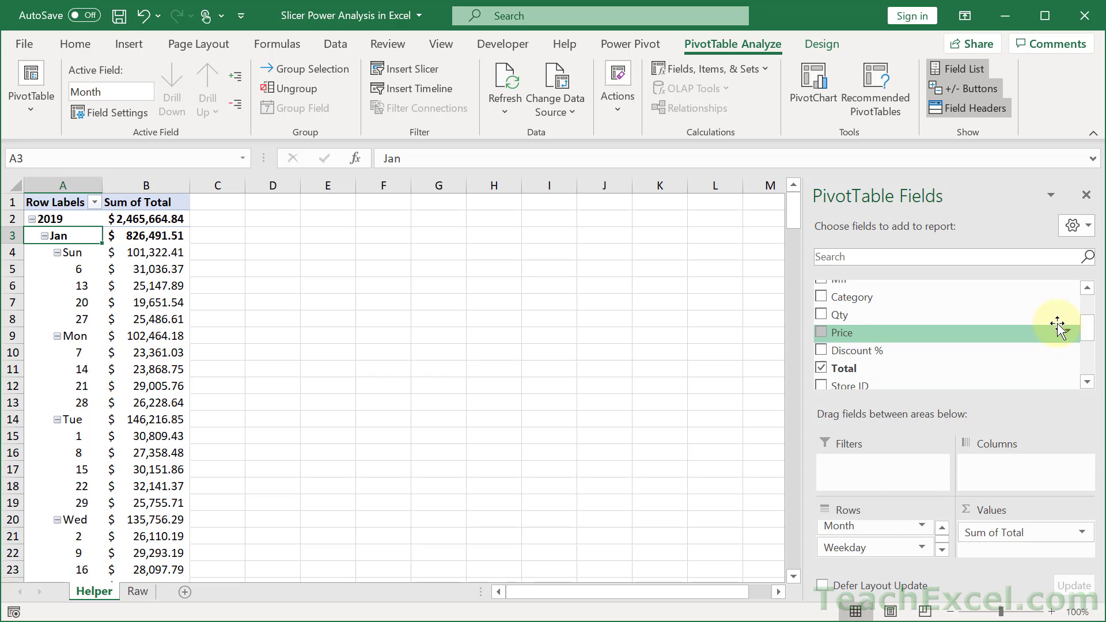
# Add the Store Name field as the columns of the PivotTable.
pyautogui.moveTo(1089, 334); pyautogui.dragTo(1090, 357)
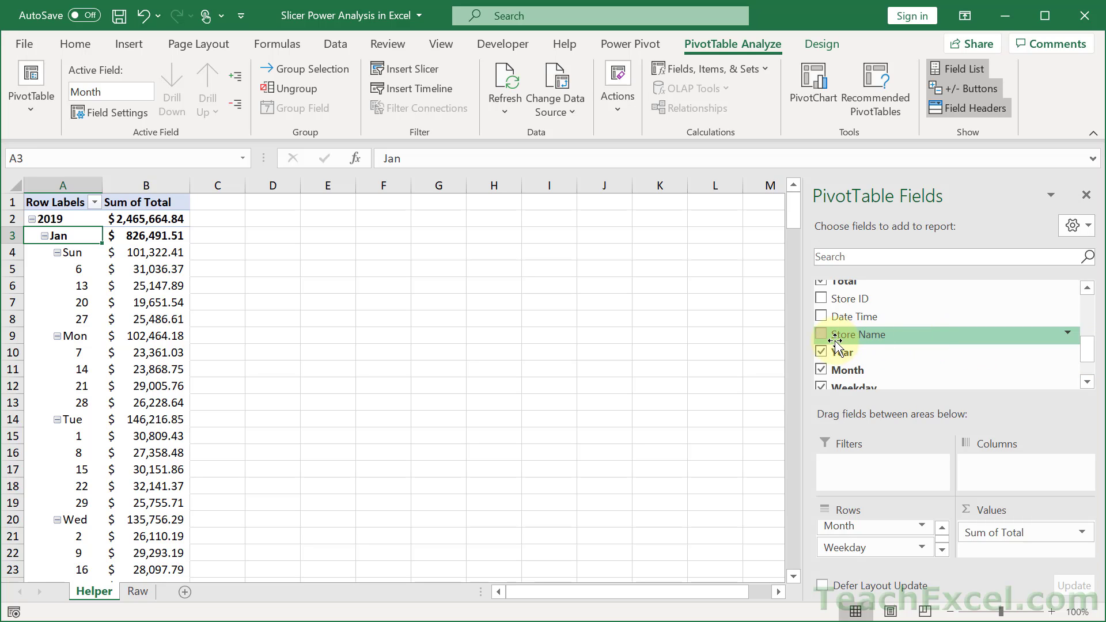
pyautogui.moveTo(835, 340); pyautogui.dragTo(1014, 476)
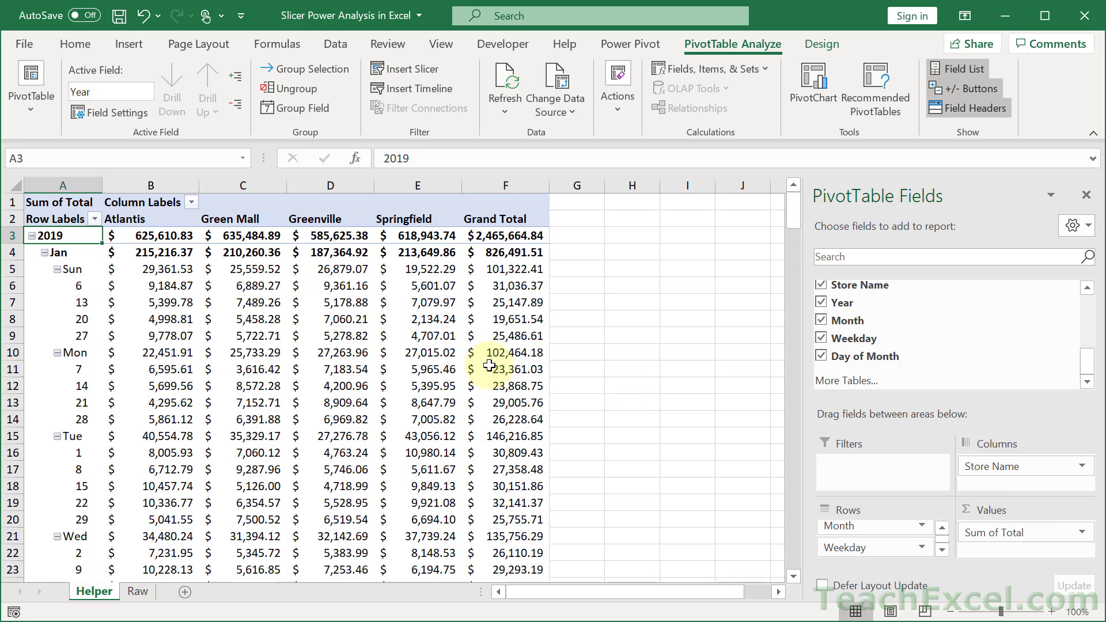
pyautogui.moveTo(491, 371)
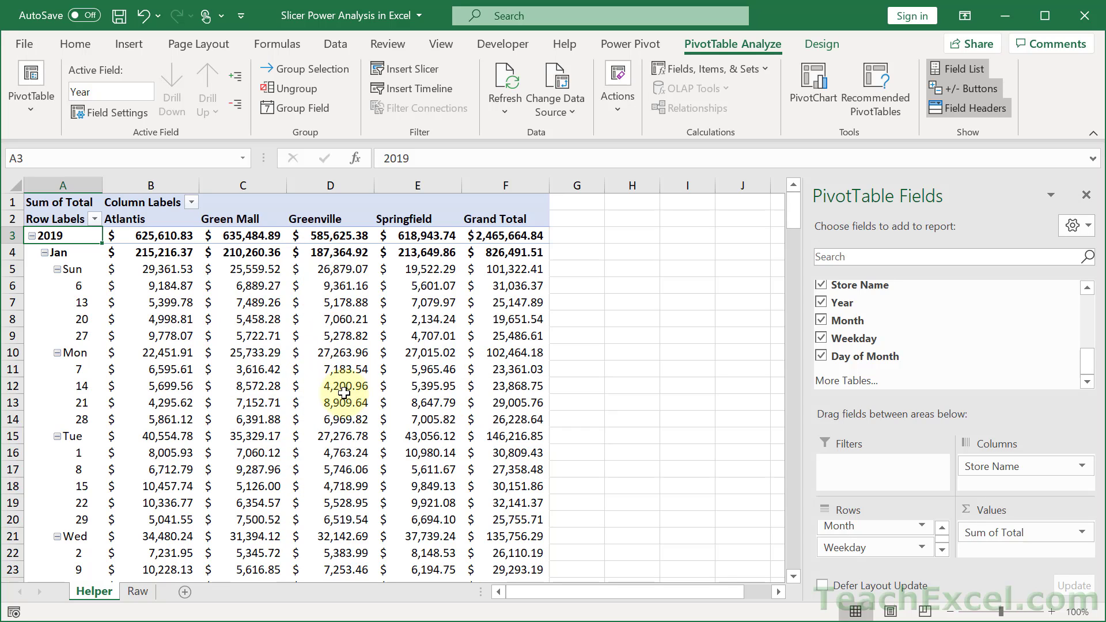
pyautogui.moveTo(383, 352)
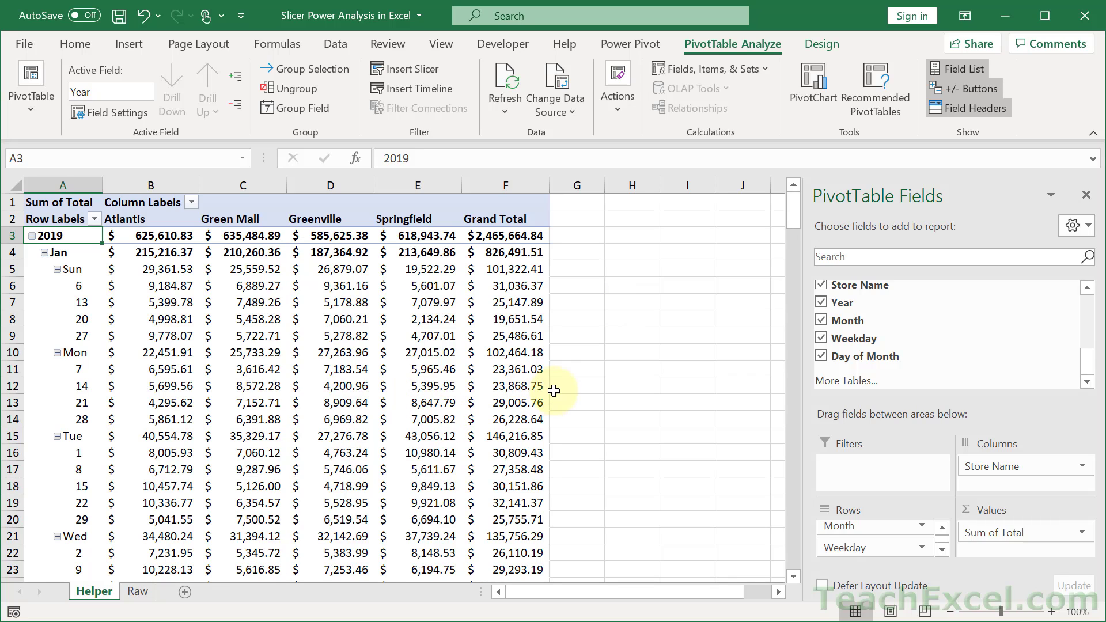
pyautogui.moveTo(498, 408)
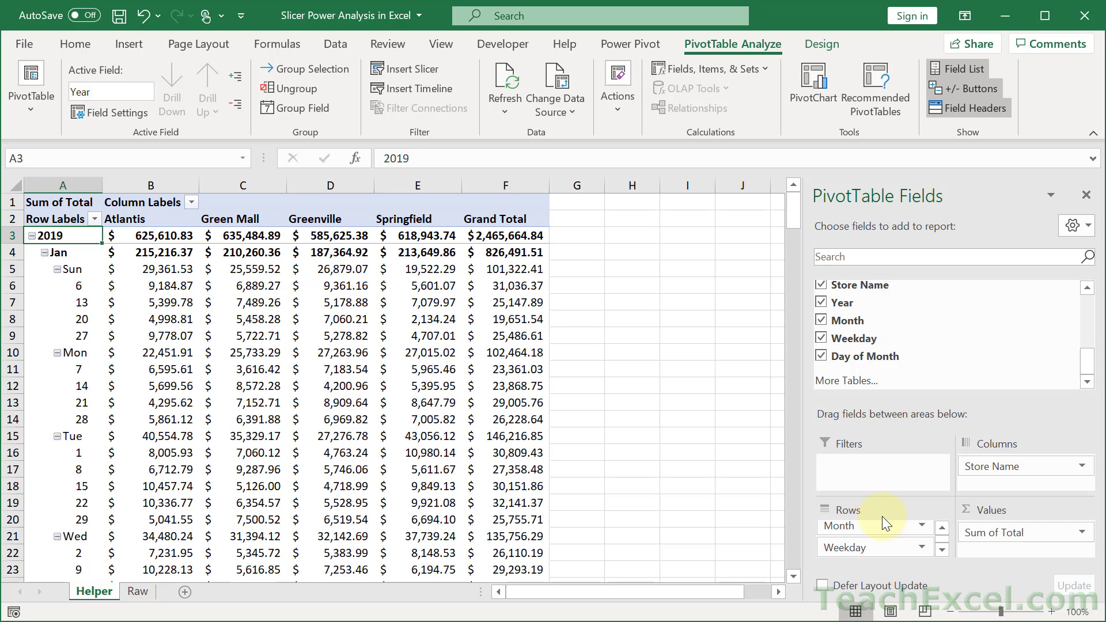
# Apply the General number format to the Date Time value in cell L6 of the Raw sheet and undo it.
pyautogui.moveTo(1088, 360); pyautogui.dragTo(1089, 348)
pyautogui.moveTo(858, 347); pyautogui.dragTo(600, 430)
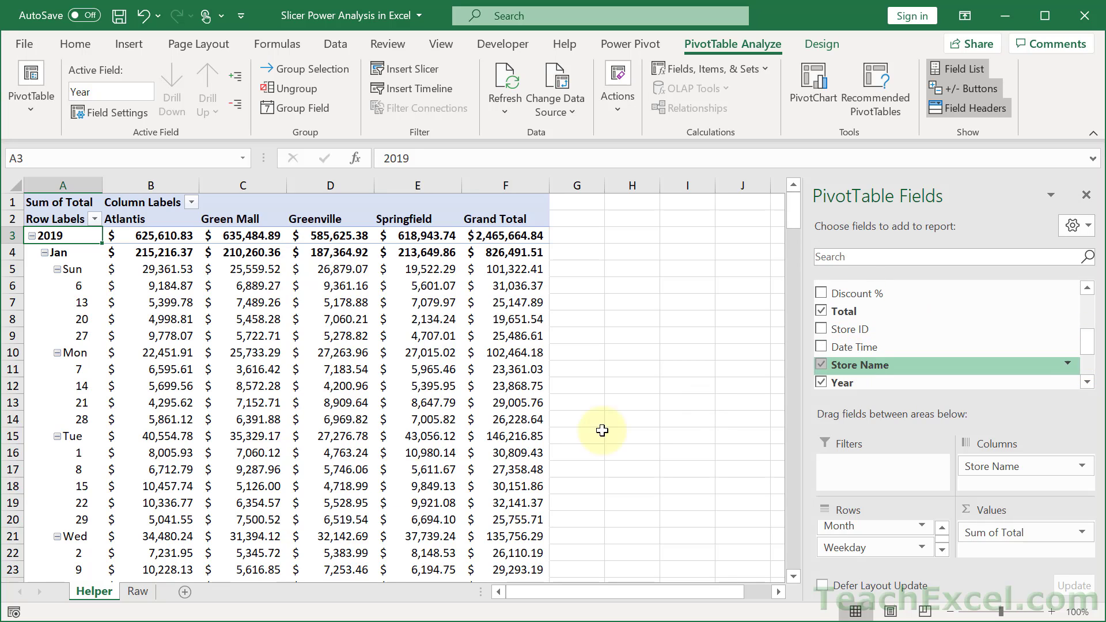
pyautogui.click(138, 592)
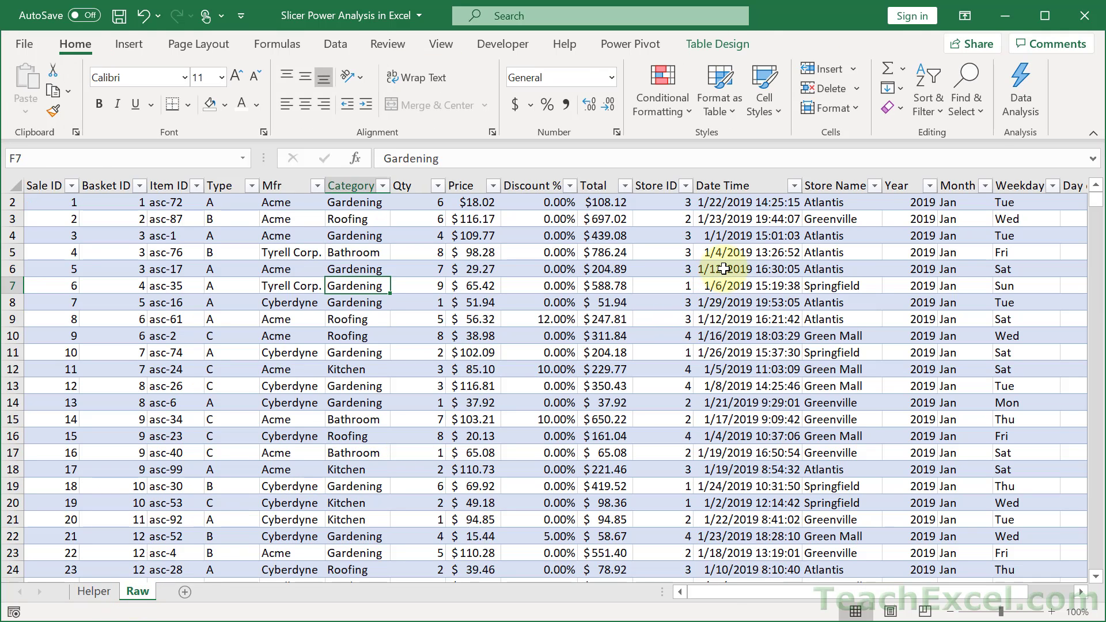
pyautogui.click(724, 269)
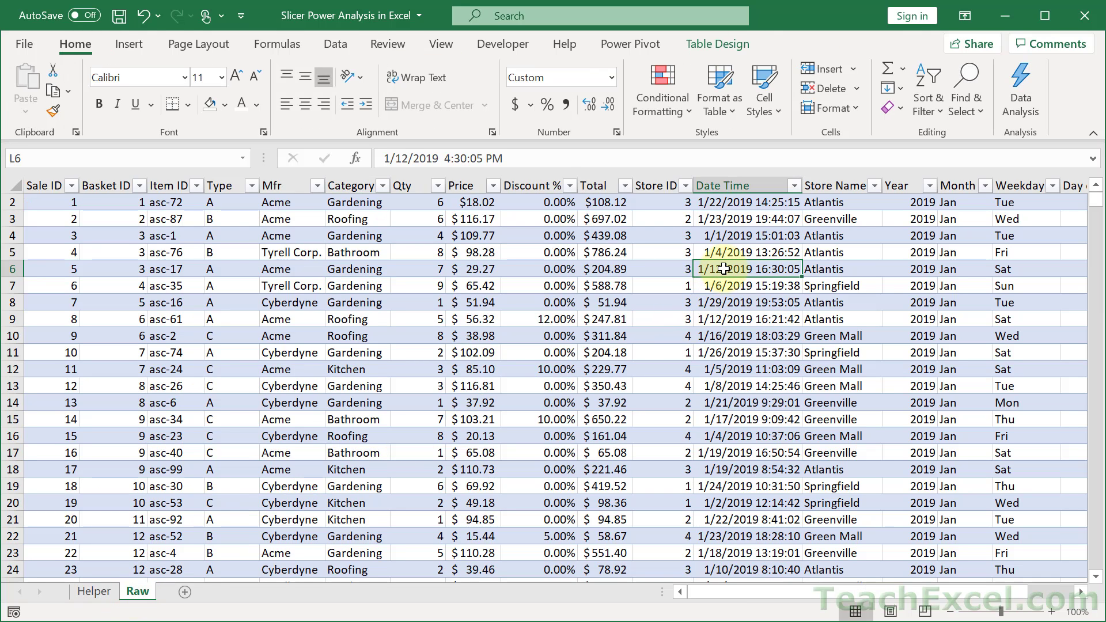
pyautogui.click(613, 80)
pyautogui.click(607, 94)
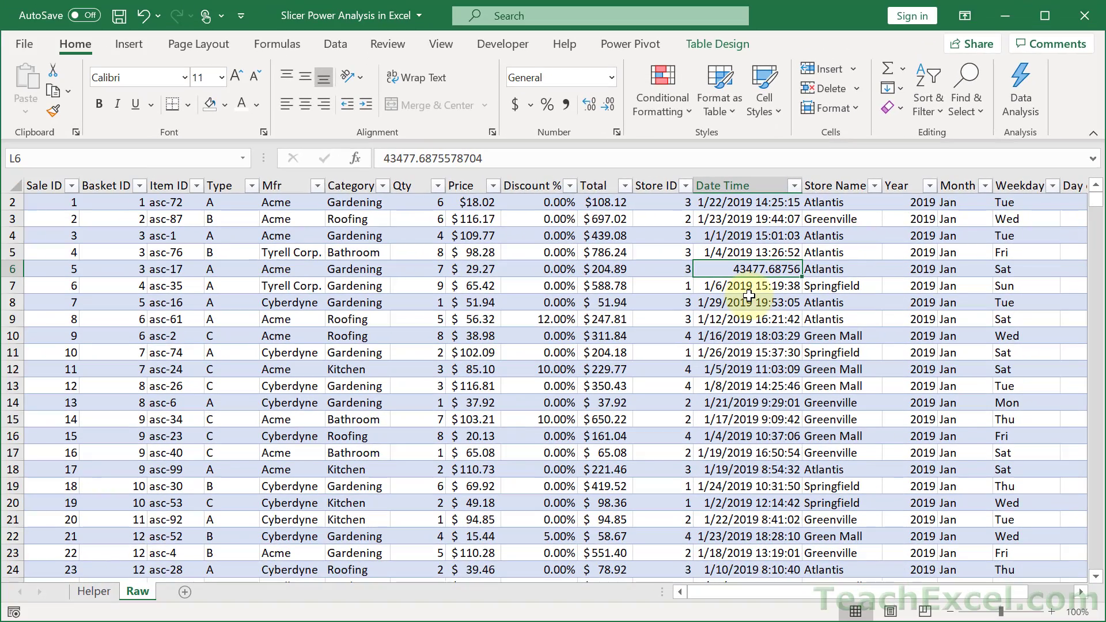
pyautogui.hotkey('ctrl', 'z')
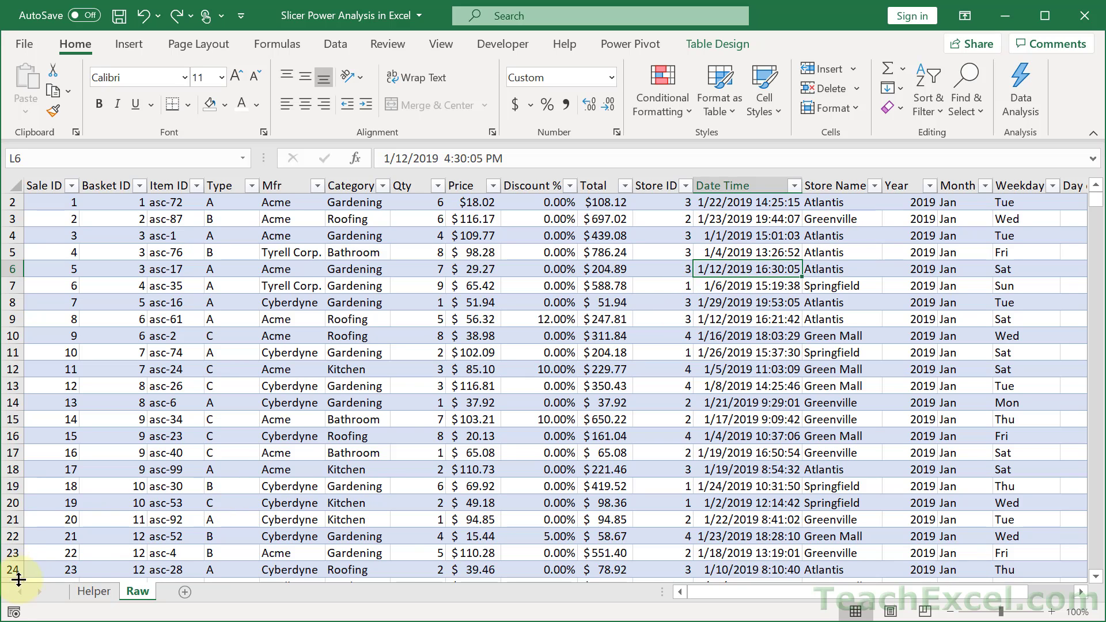
# Compare the date-part columns of the Raw sheet with the row groups of the Helper PivotTable.
pyautogui.click(89, 590)
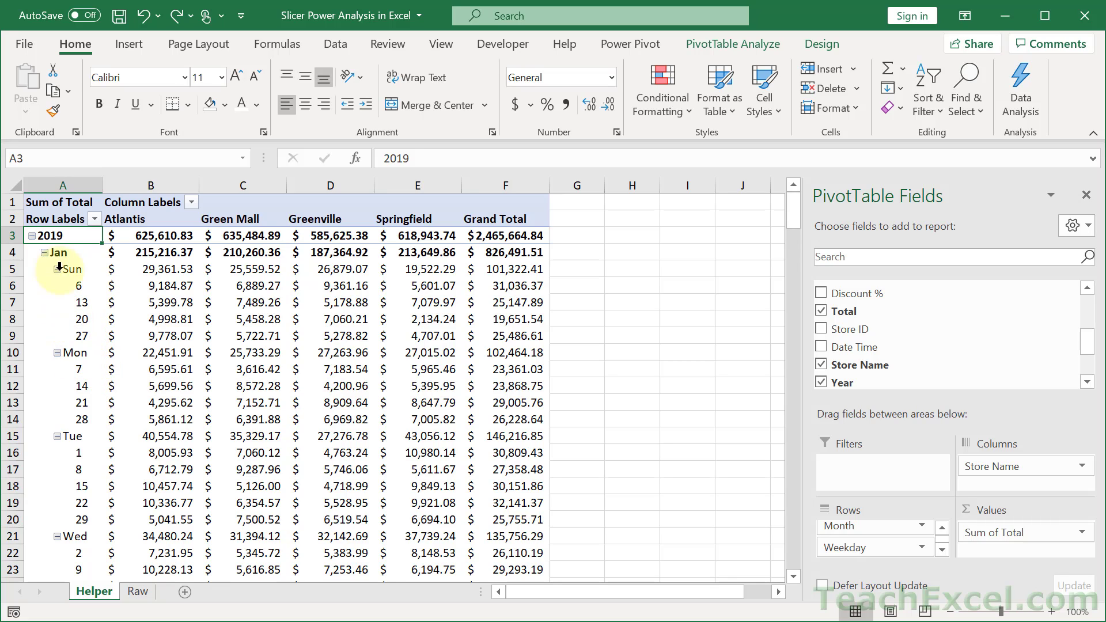
pyautogui.click(136, 594)
pyautogui.hscroll(5, 801, 375)
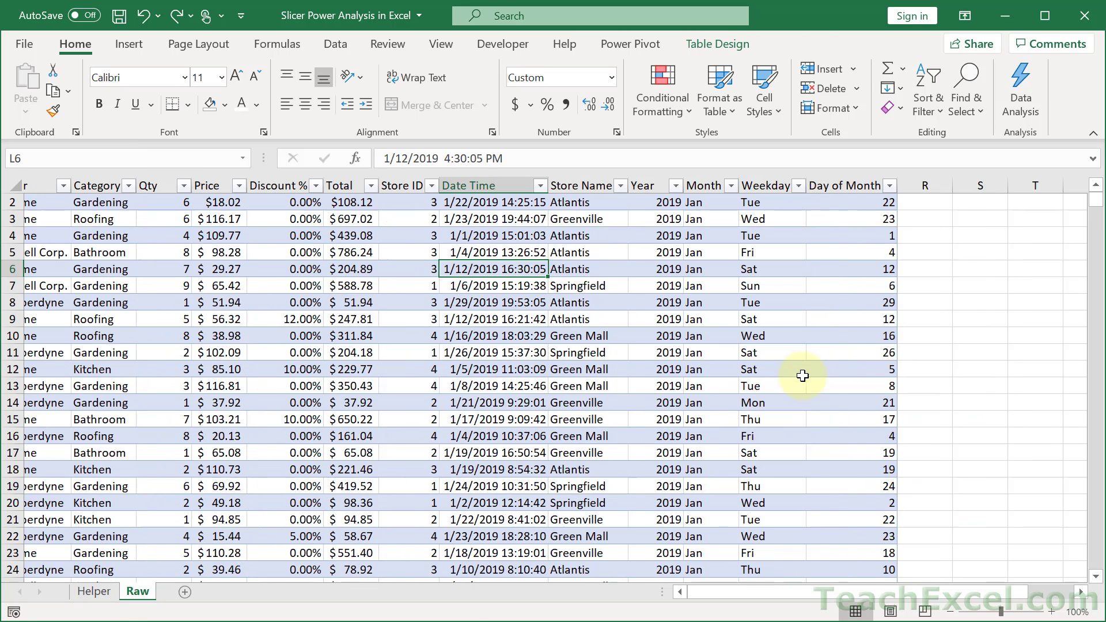
pyautogui.hscroll(-1, 799, 373)
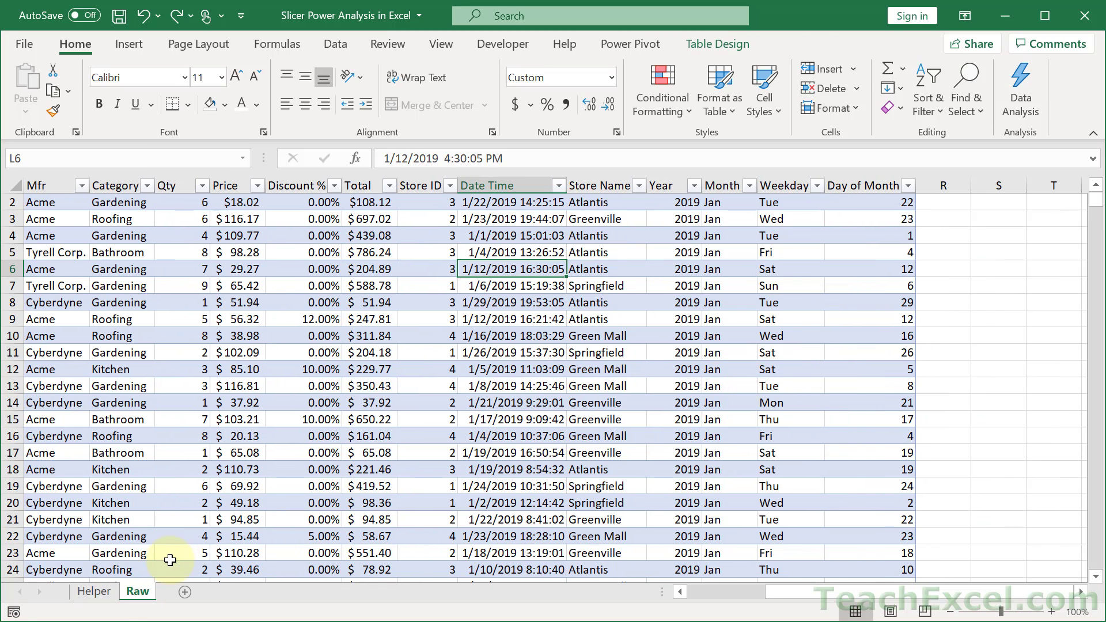
pyautogui.click(92, 592)
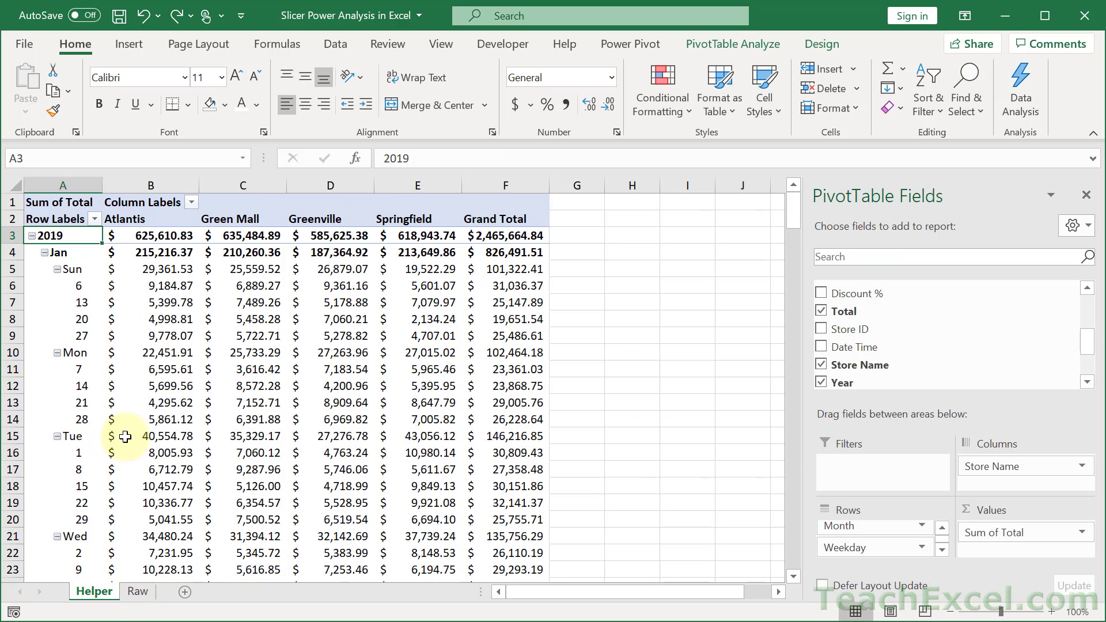
pyautogui.moveTo(125, 437)
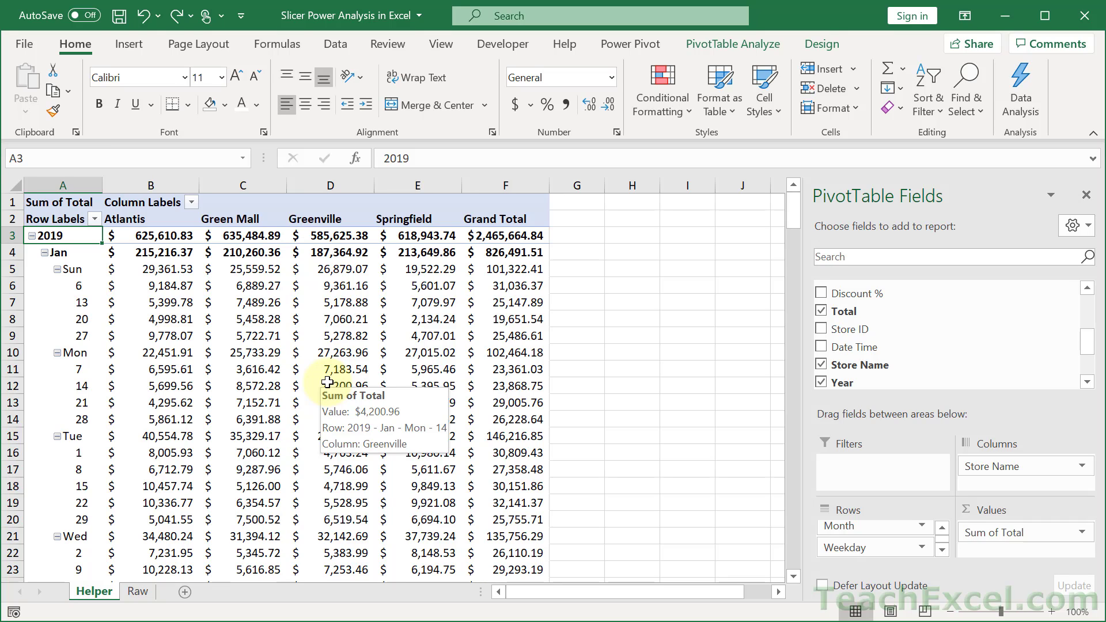
pyautogui.click(137, 587)
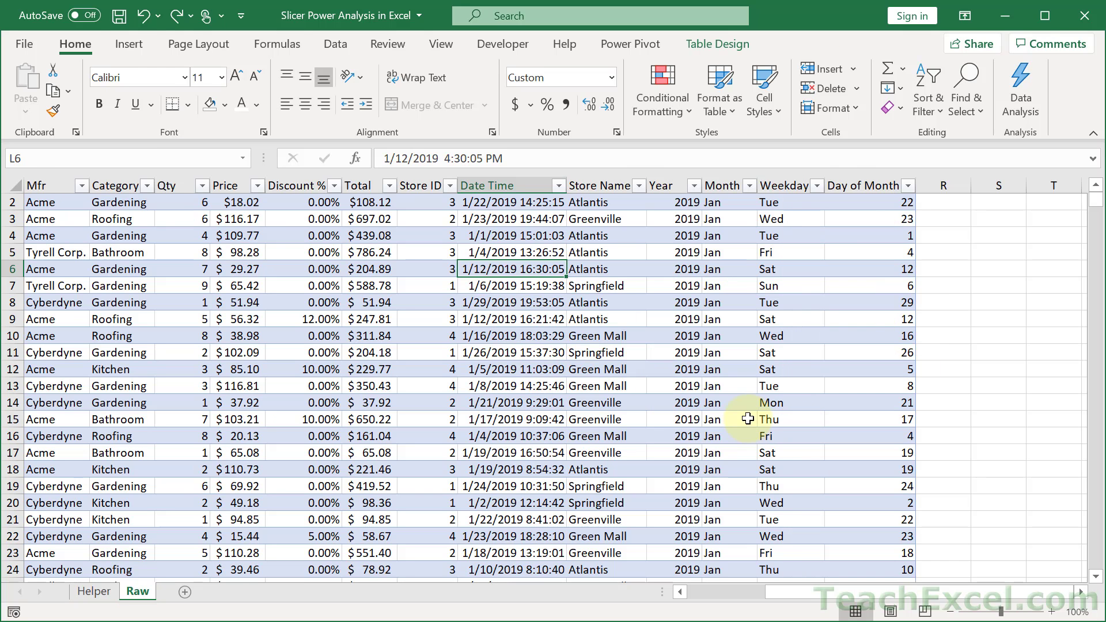
pyautogui.click(99, 597)
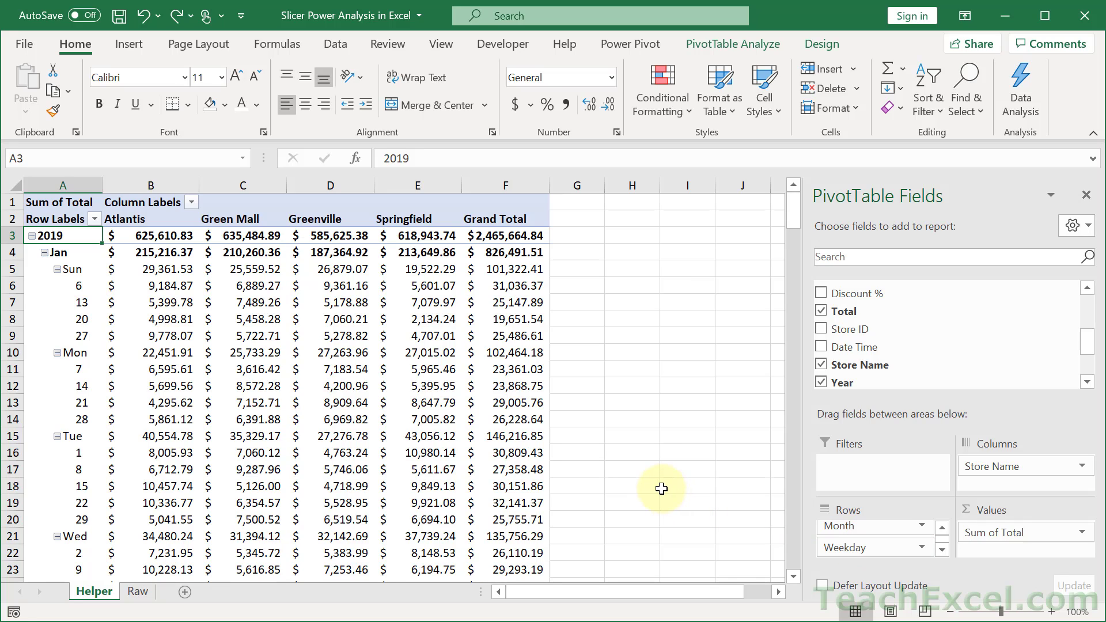
pyautogui.moveTo(435, 419)
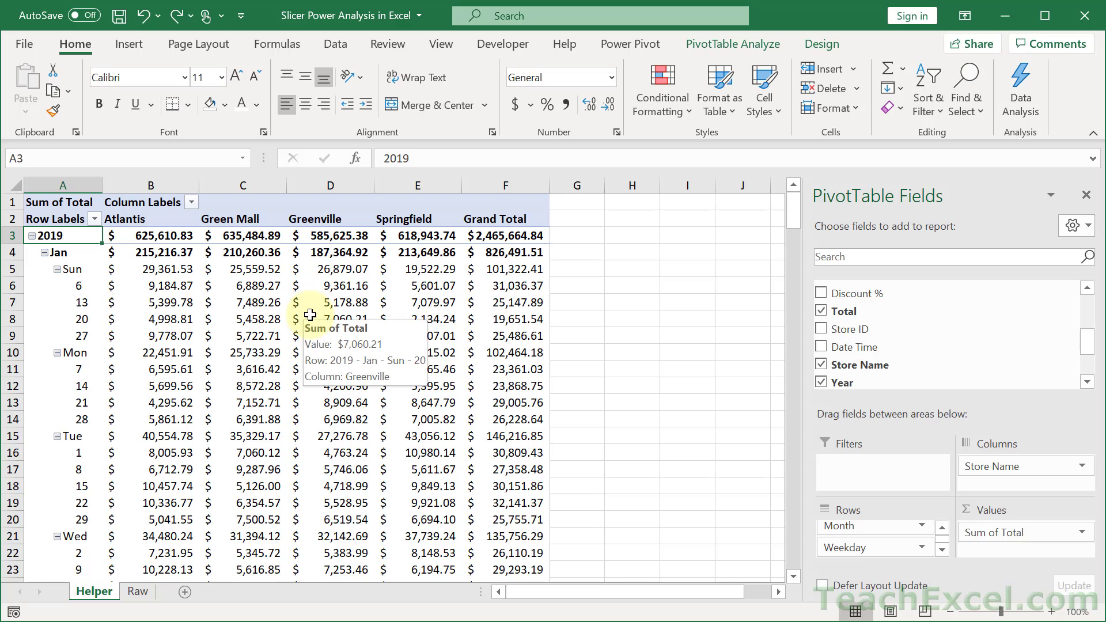
# Insert a Line PivotChart from the Helper PivotTable and collapse its date fields to the month level.
pyautogui.click(731, 40)
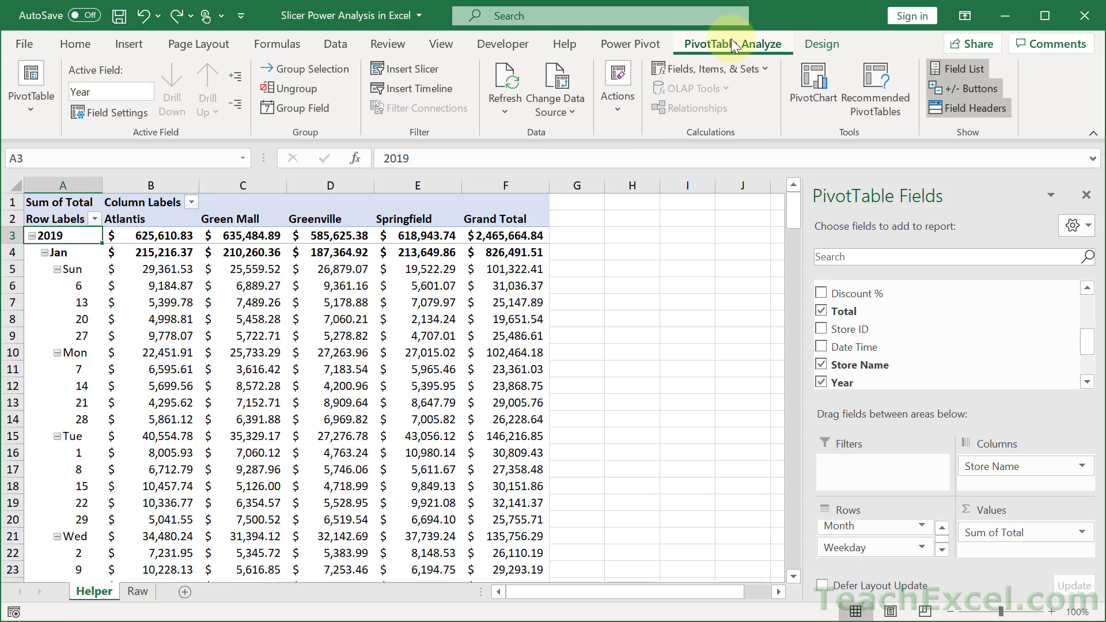
pyautogui.click(816, 78)
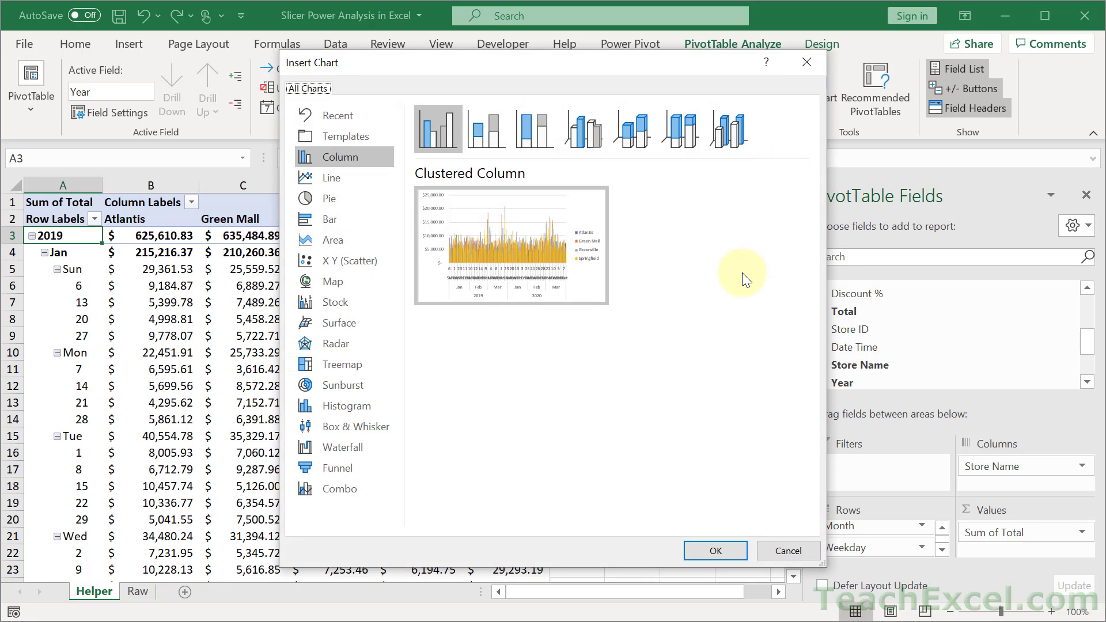
pyautogui.click(352, 178)
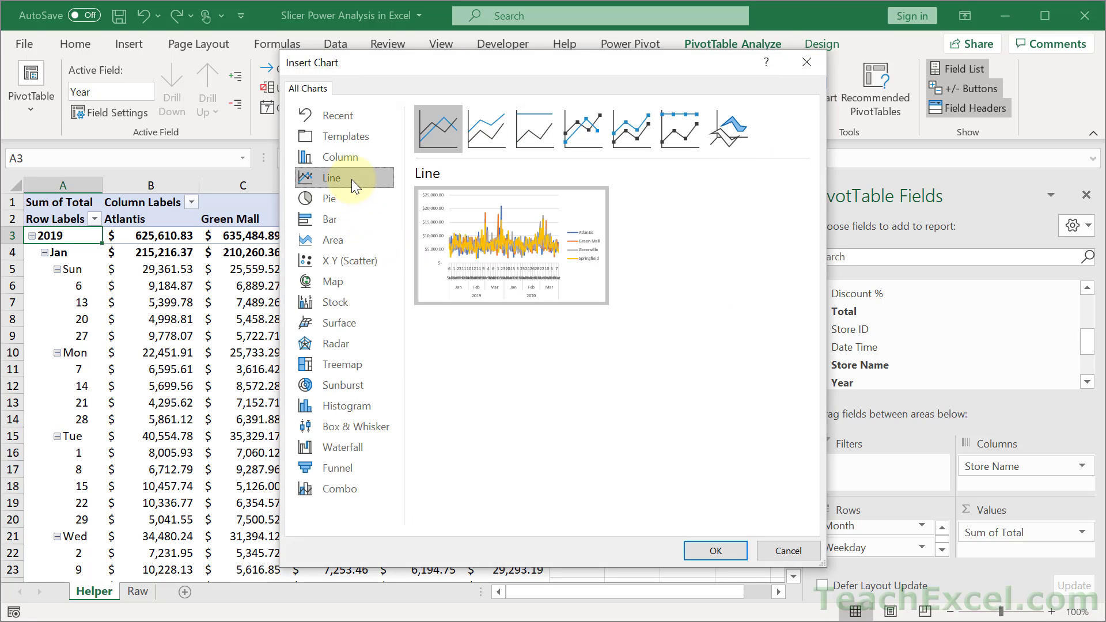
pyautogui.click(704, 545)
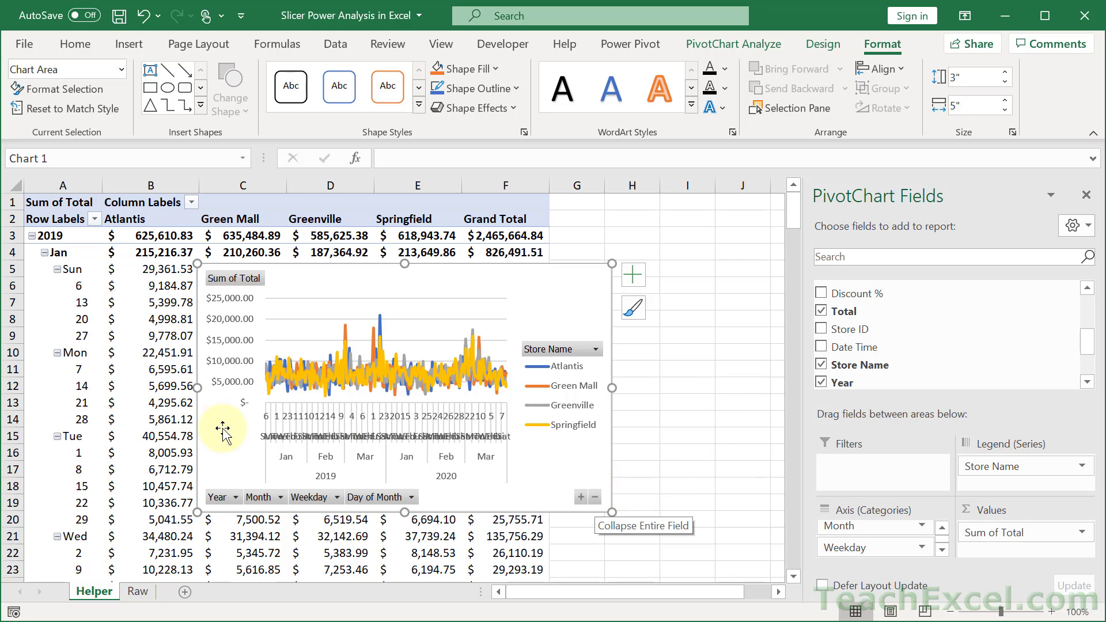
pyautogui.click(595, 497)
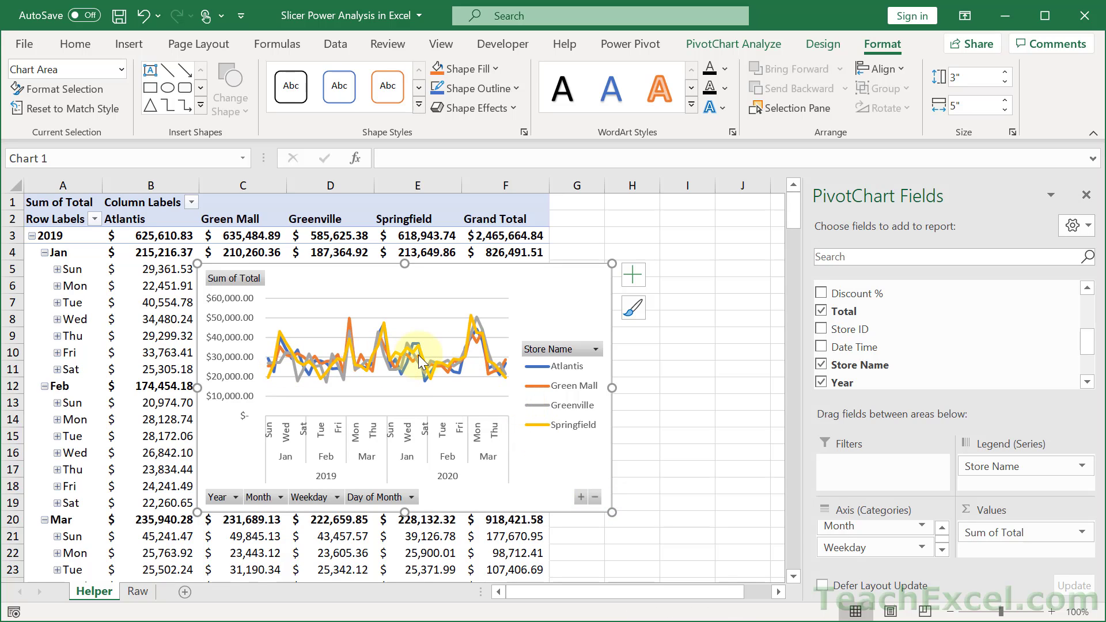
pyautogui.click(597, 499)
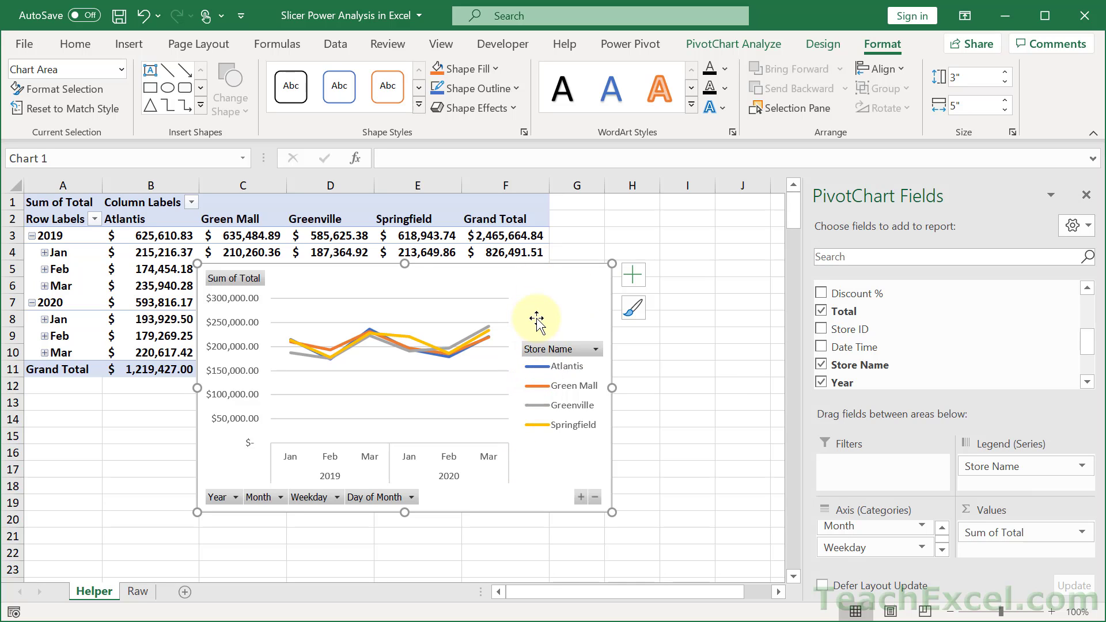
# Hide all field buttons on the PivotChart and undo the change.
pyautogui.click(737, 45)
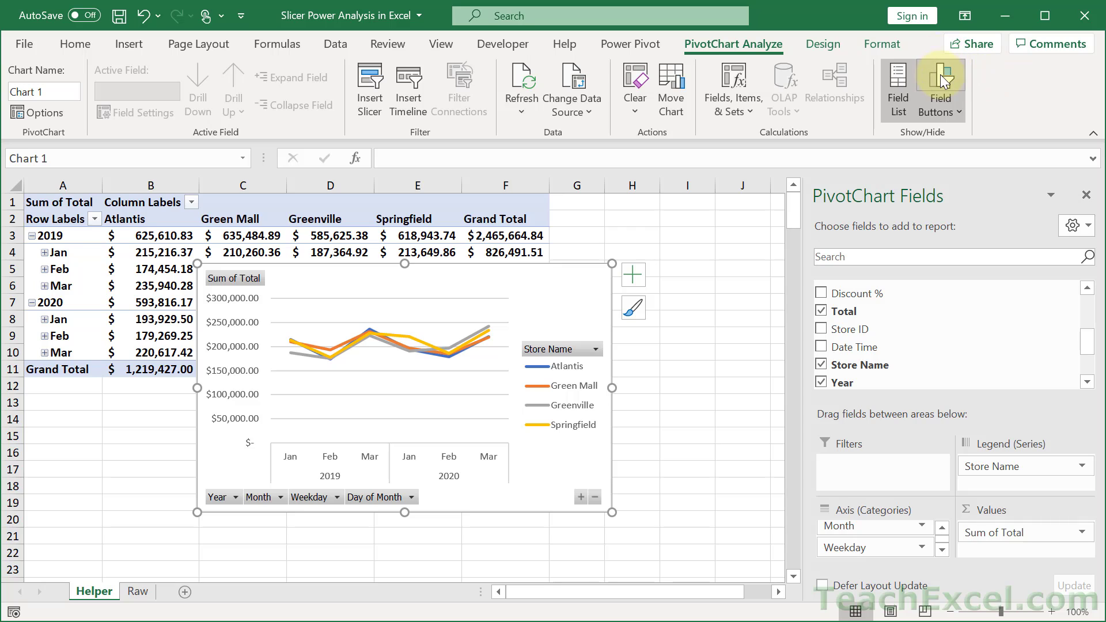
pyautogui.click(954, 108)
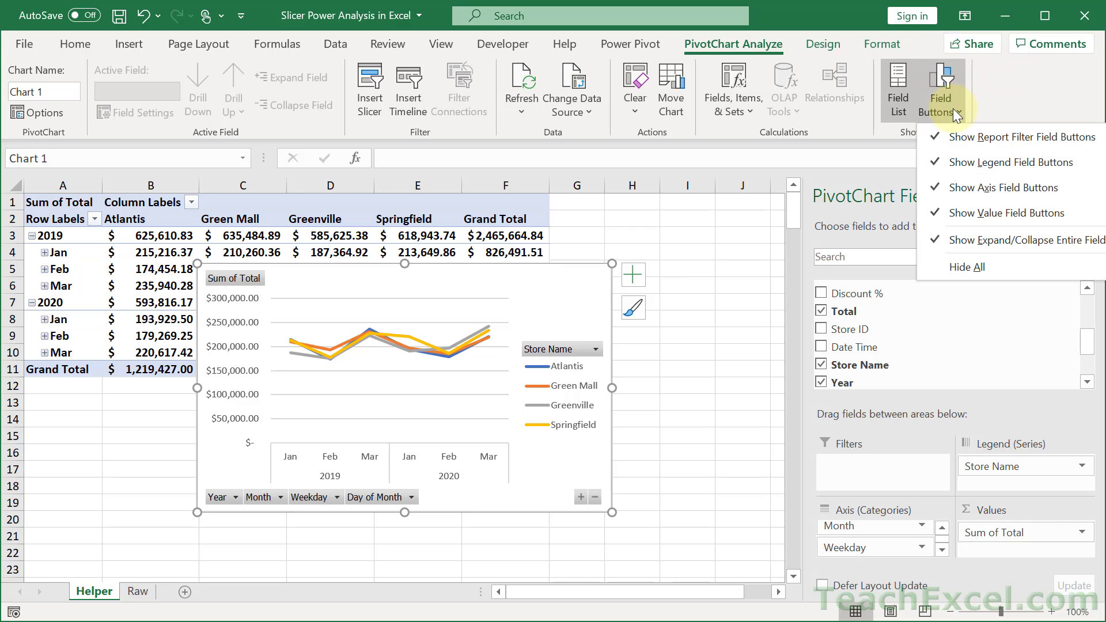
pyautogui.click(981, 272)
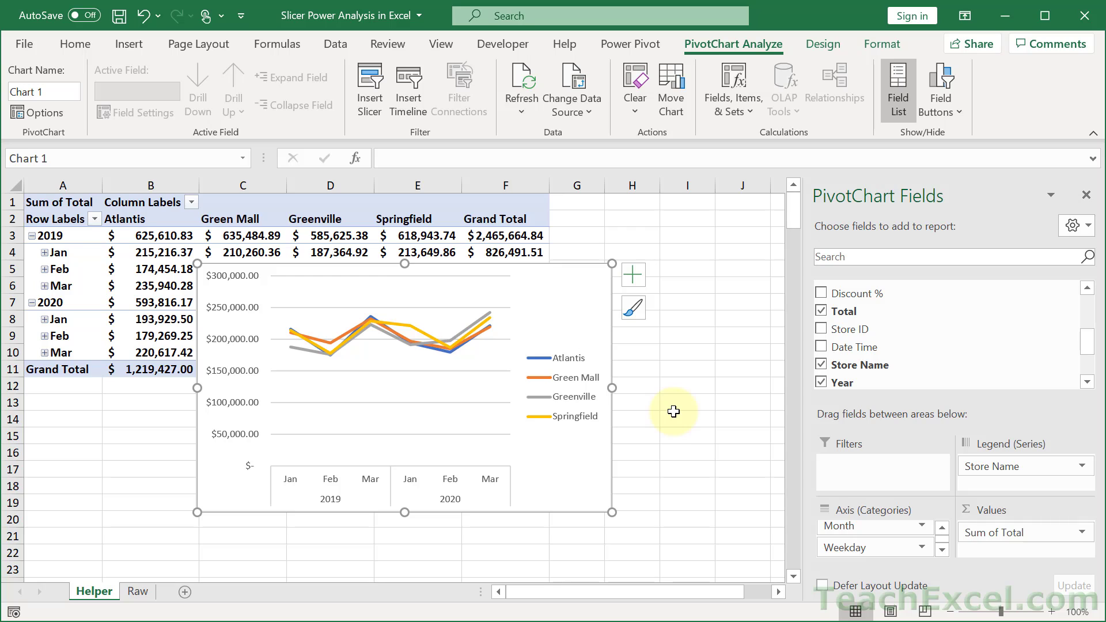
pyautogui.hotkey('ctrl', 'z')
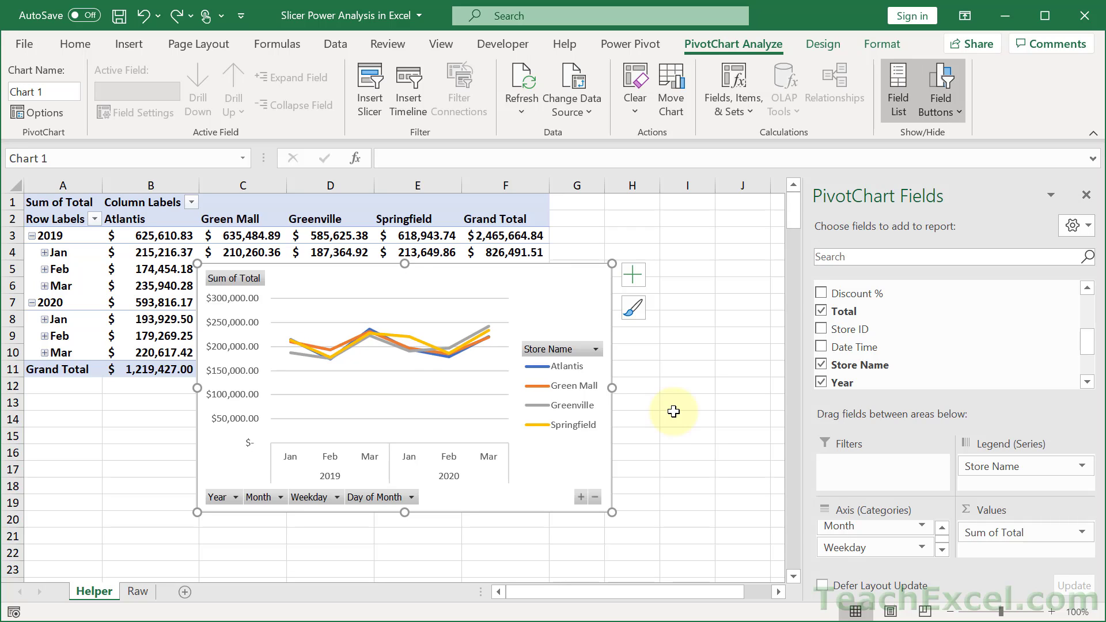
# Add a chart title to the PivotChart using the Above Chart placement.
pyautogui.click(632, 279)
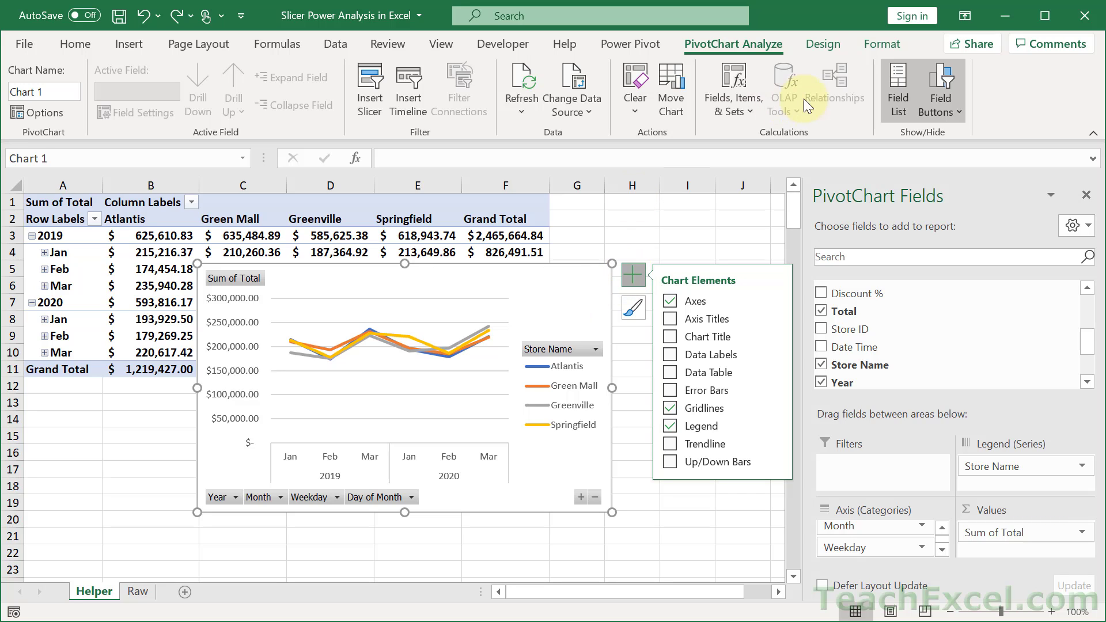
pyautogui.click(824, 44)
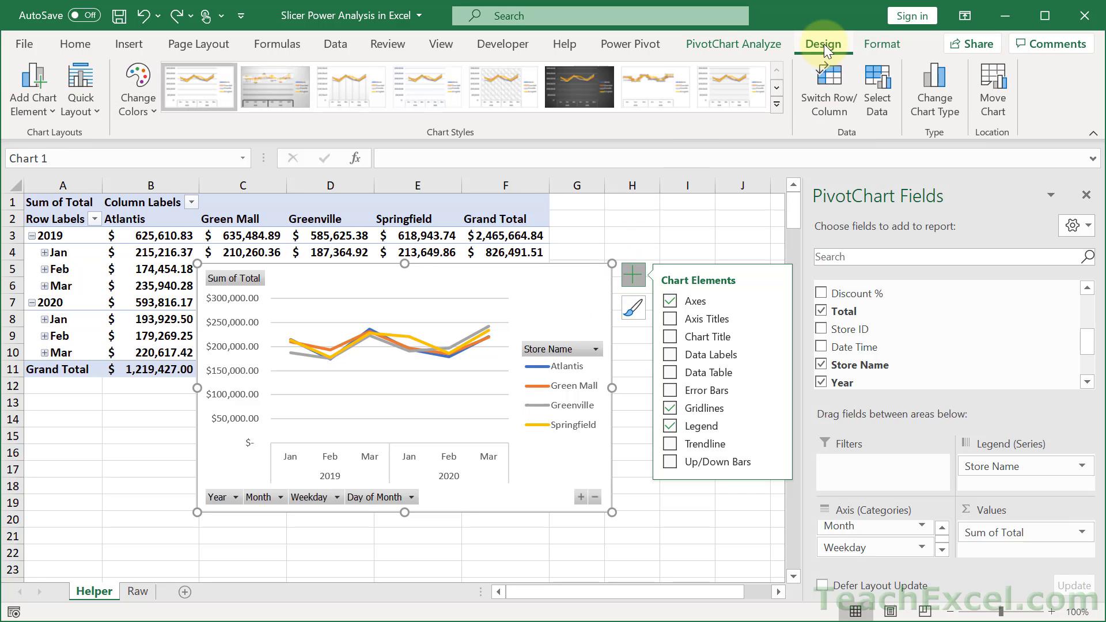
pyautogui.click(45, 106)
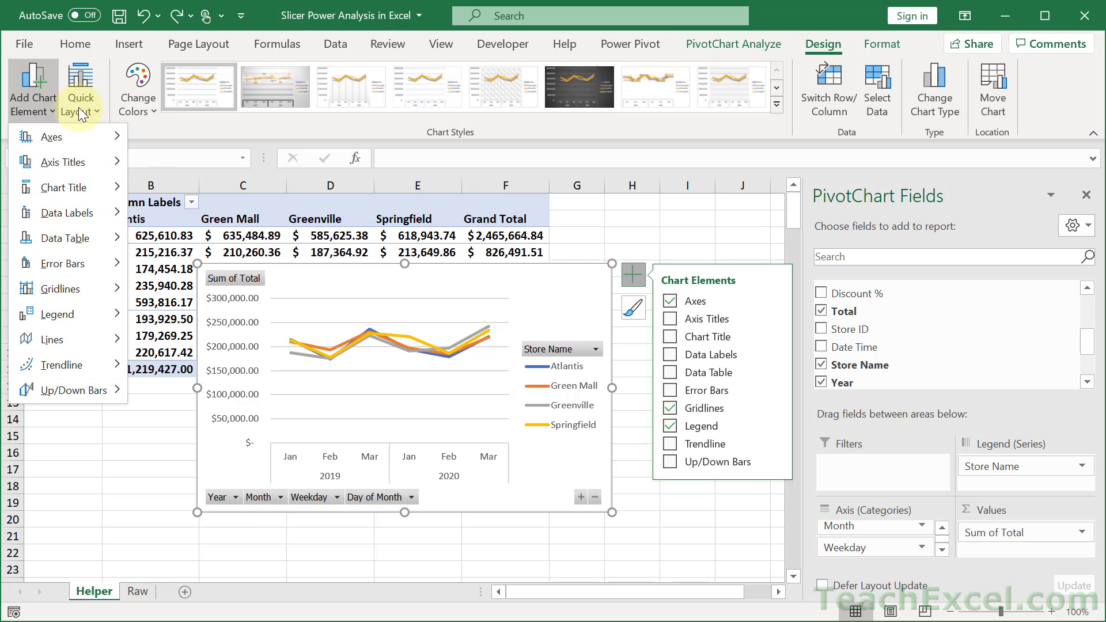
pyautogui.moveTo(74, 189)
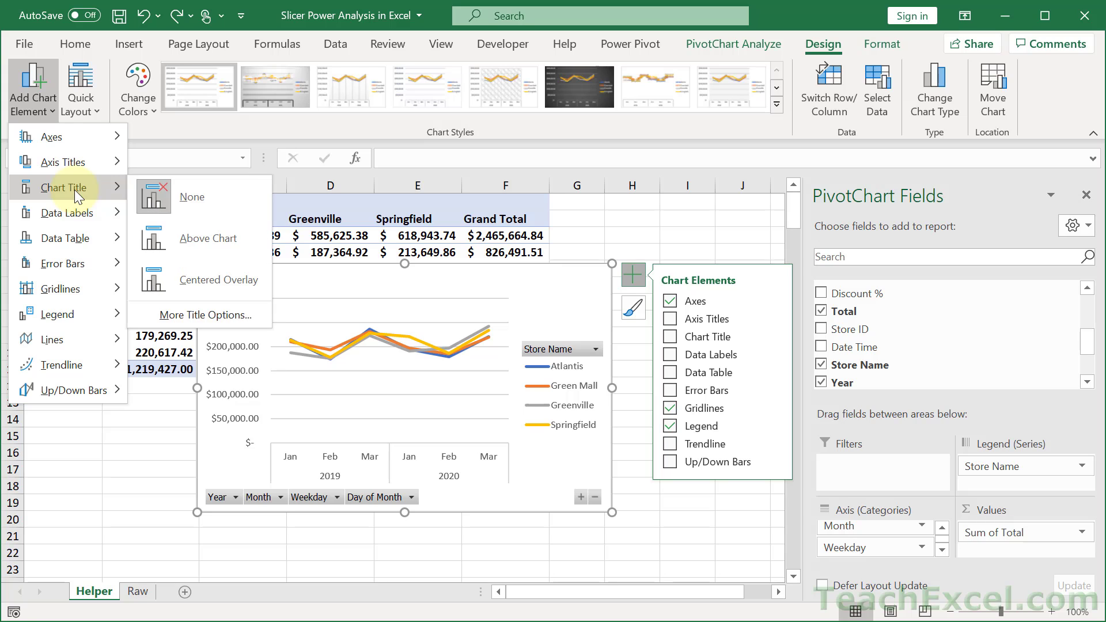
pyautogui.click(226, 241)
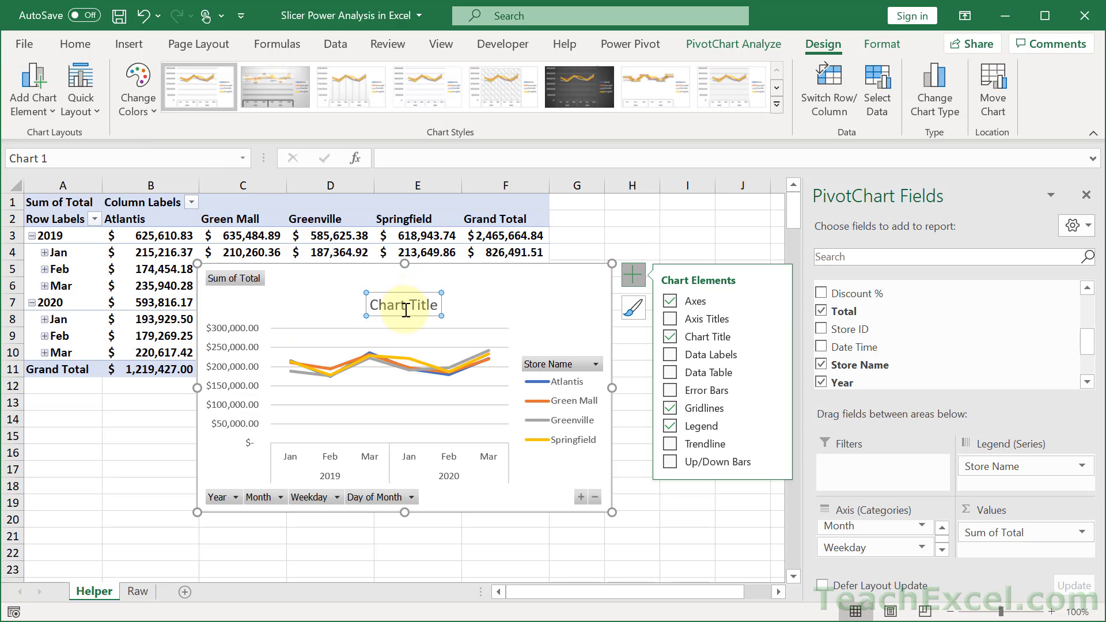
# Replace the placeholder text of the PivotChart's title with "Store Sales".
pyautogui.doubleClick(406, 310)
pyautogui.write('Store Sa')
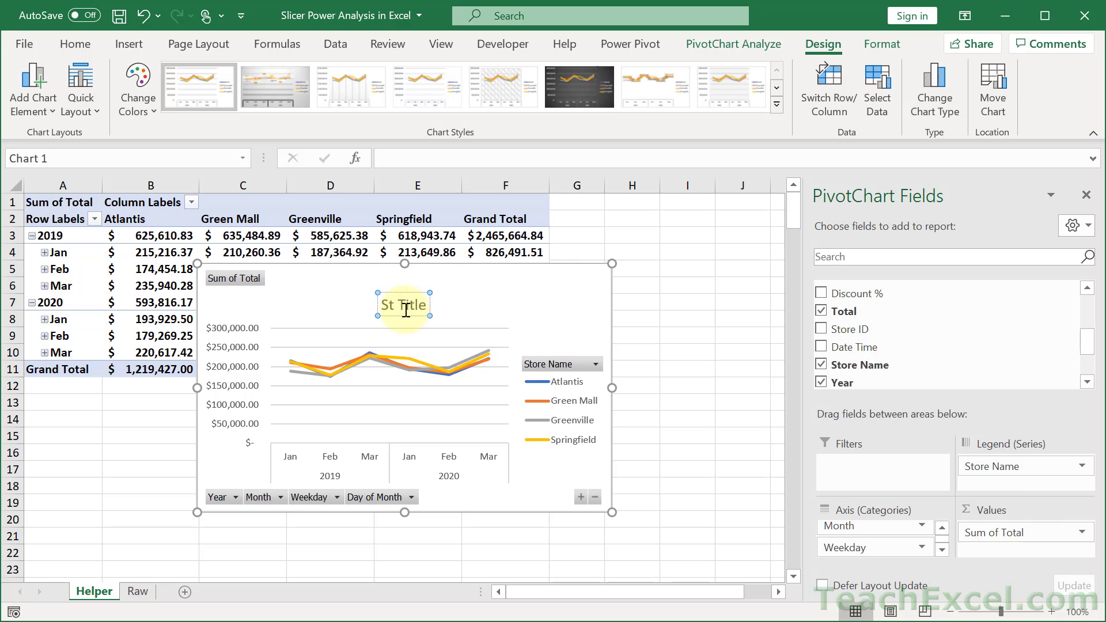
pyautogui.write('les')
pyautogui.press('Delete')
pyautogui.press('Delete')
pyautogui.press('Delete')
pyautogui.press('Delete')
pyautogui.press('Delete')
pyautogui.press('Delete')
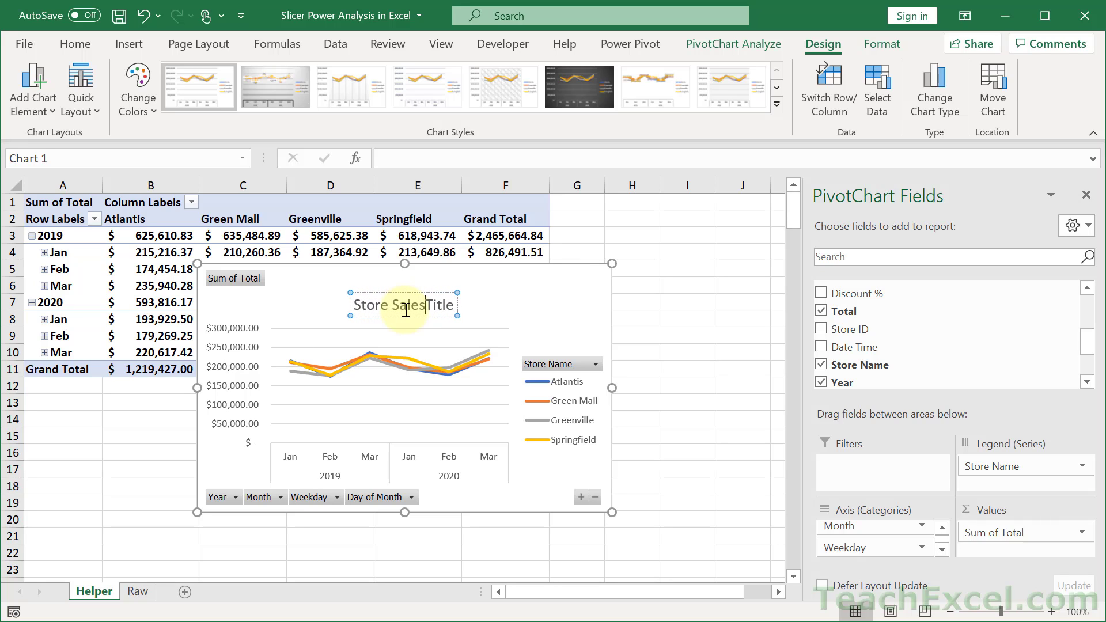
# Make the PivotChart's title bold and set its font size to 20.
pyautogui.tripleClick(406, 310)
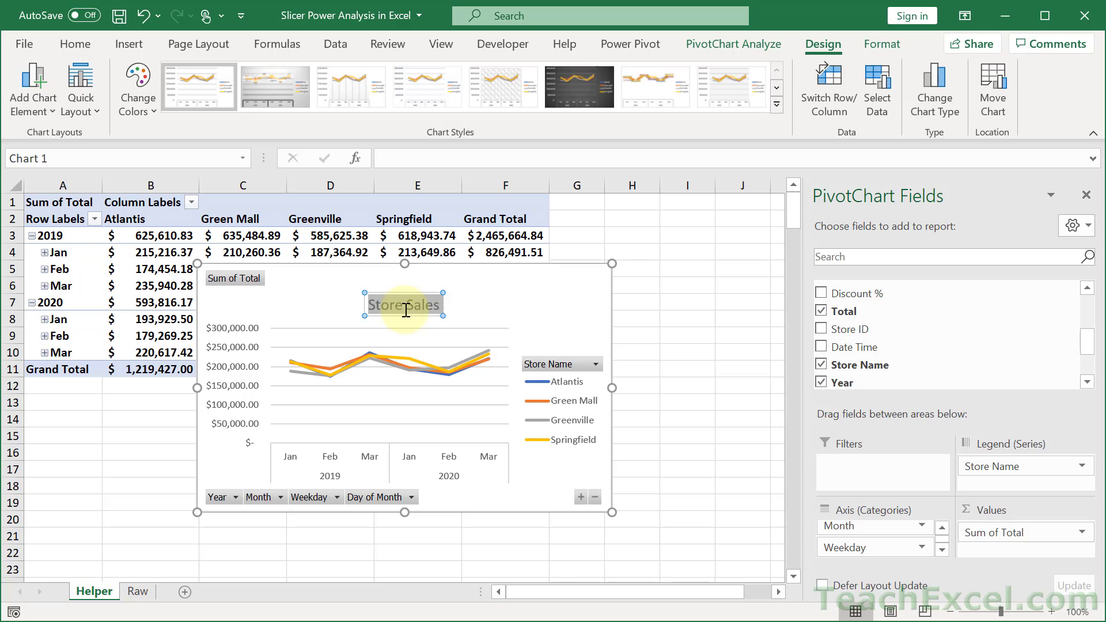
pyautogui.hotkey('ctrl', 'b')
pyautogui.click(67, 45)
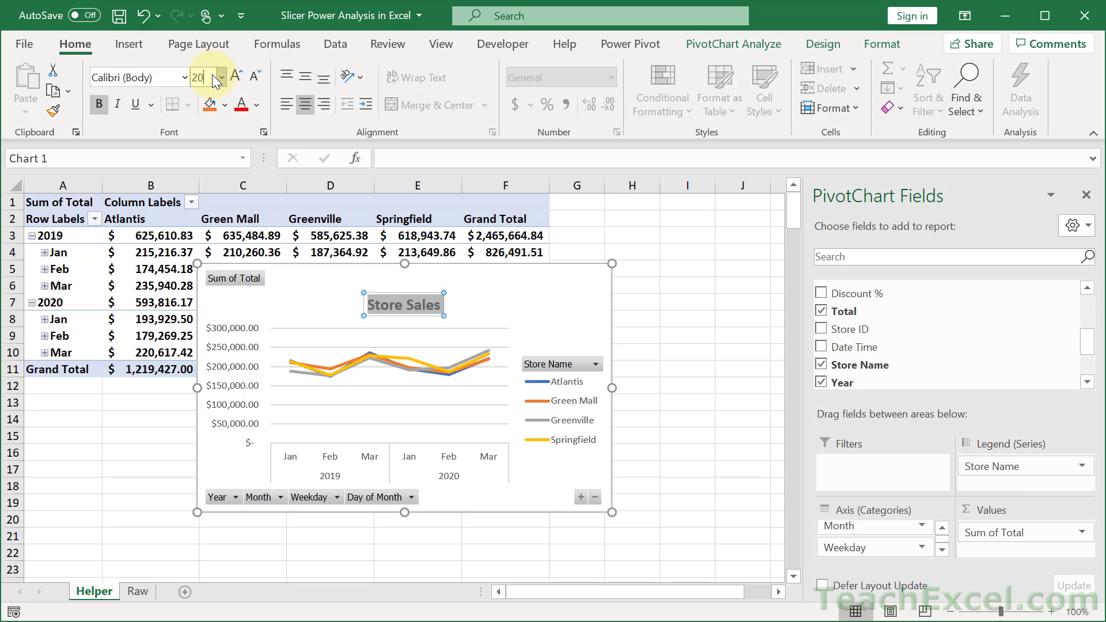
pyautogui.press('Return')
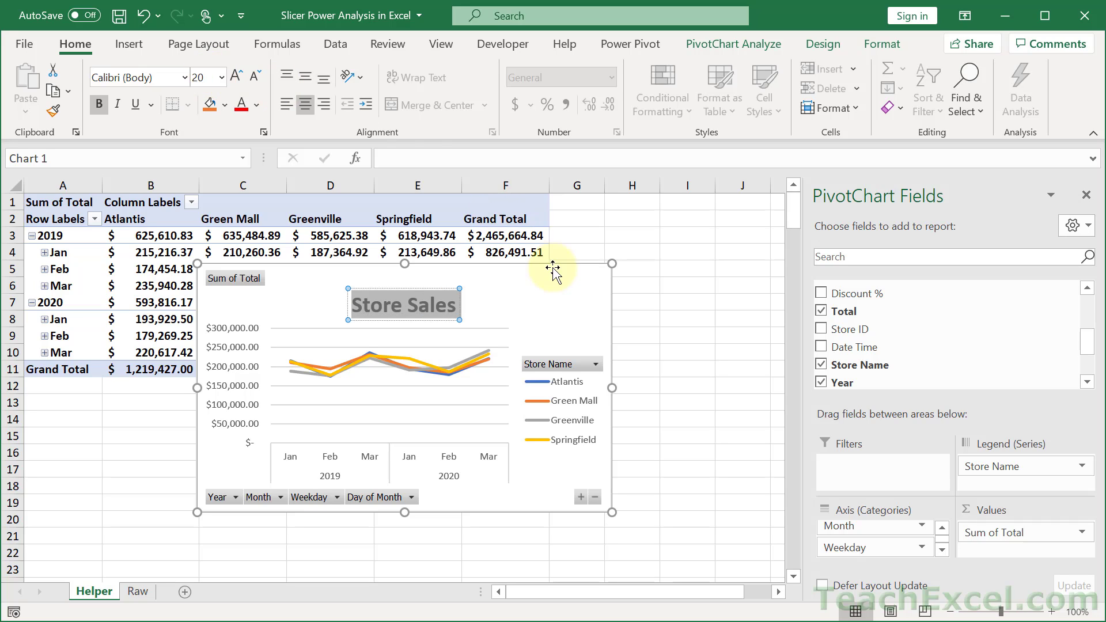
pyautogui.click(573, 293)
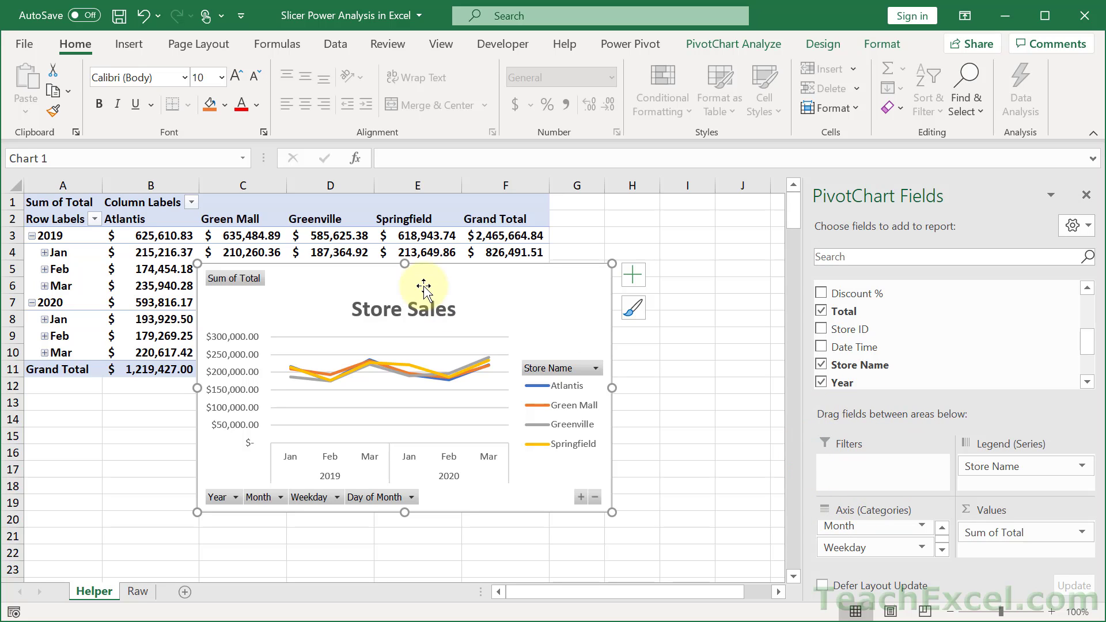
# Insert slicers for the Store Name, Year, Month, Weekday and Day of Month fields of the PivotTable.
pyautogui.click(241, 248)
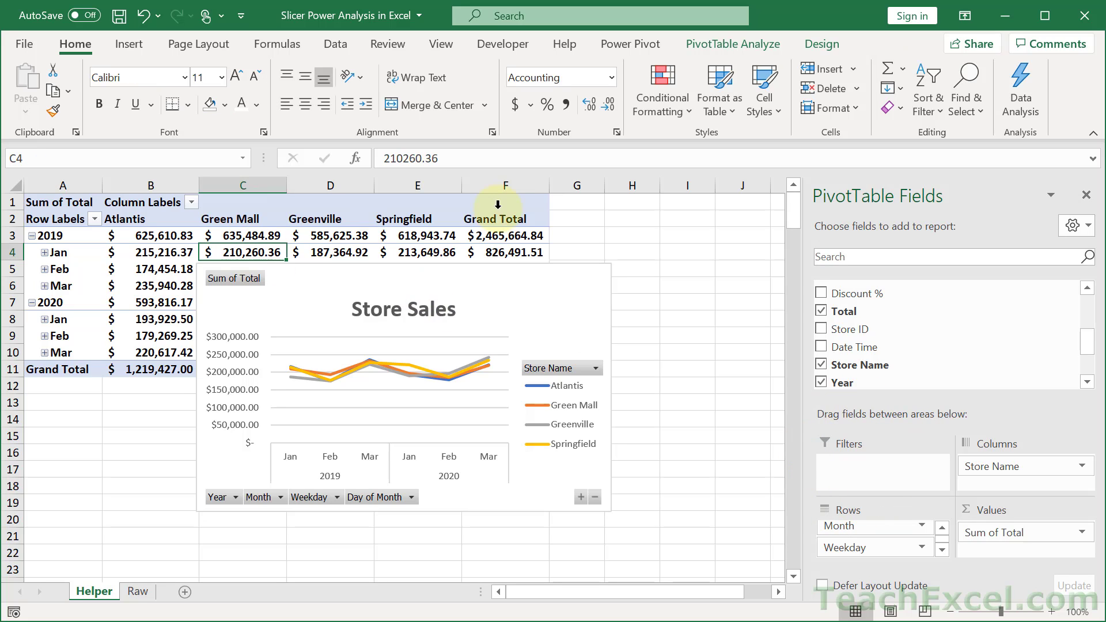
pyautogui.click(734, 46)
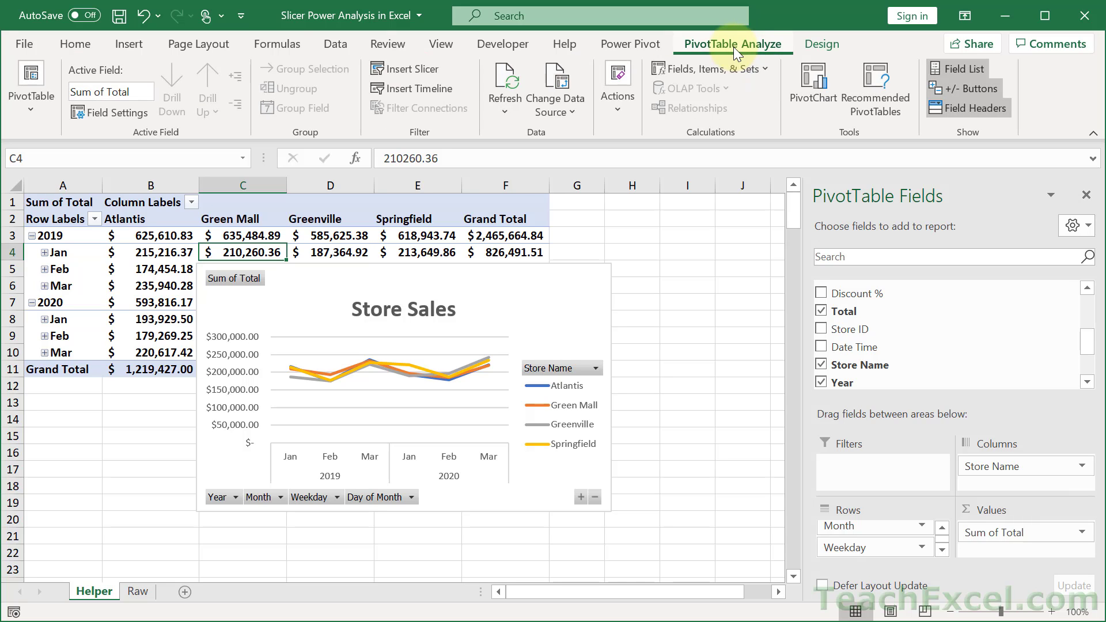
pyautogui.click(413, 71)
pyautogui.moveTo(869, 156); pyautogui.dragTo(621, 153)
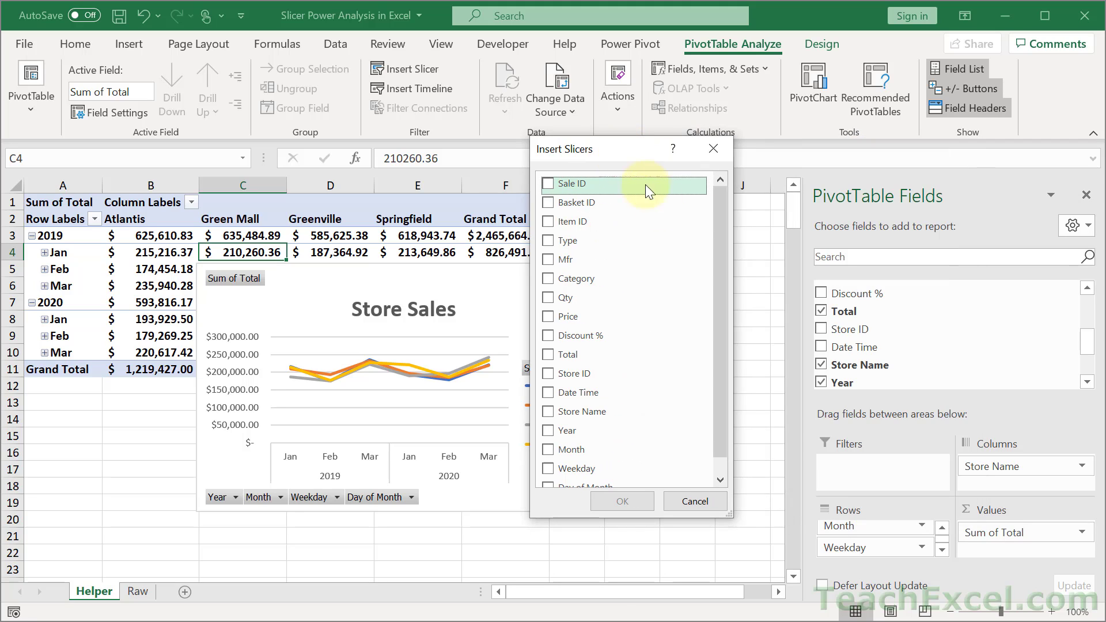
pyautogui.moveTo(722, 289); pyautogui.dragTo(722, 363)
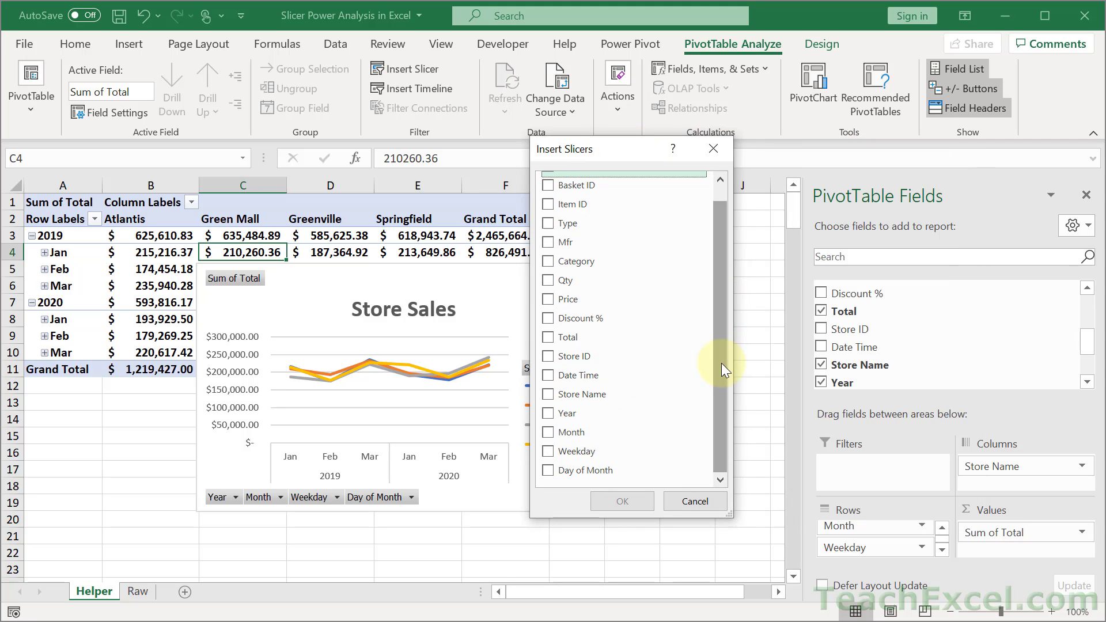
pyautogui.click(548, 416)
pyautogui.click(548, 433)
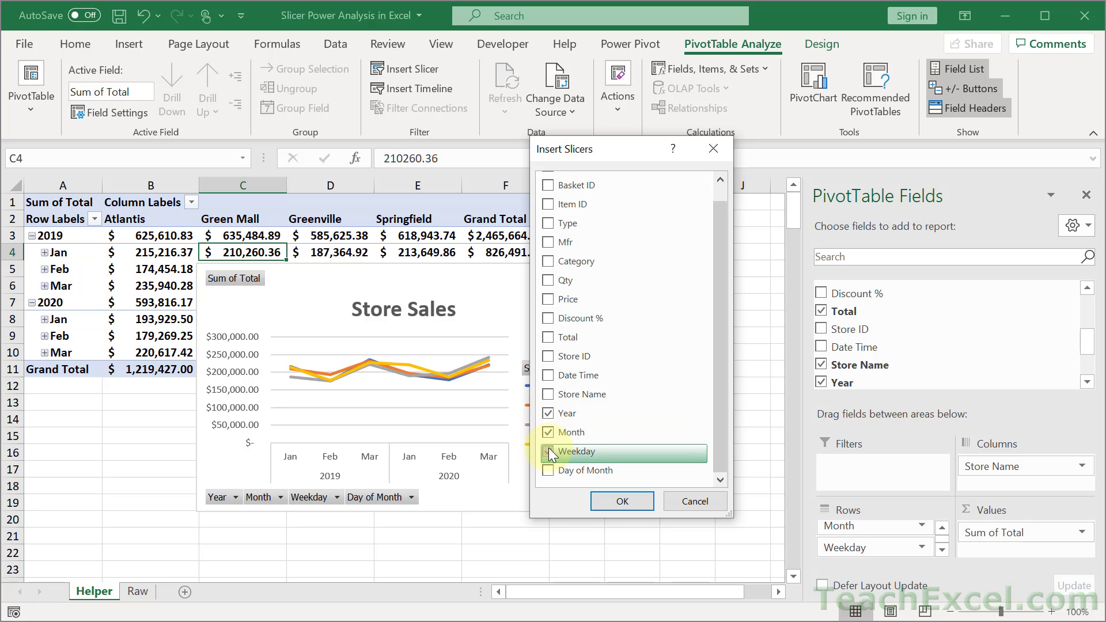
pyautogui.click(549, 469)
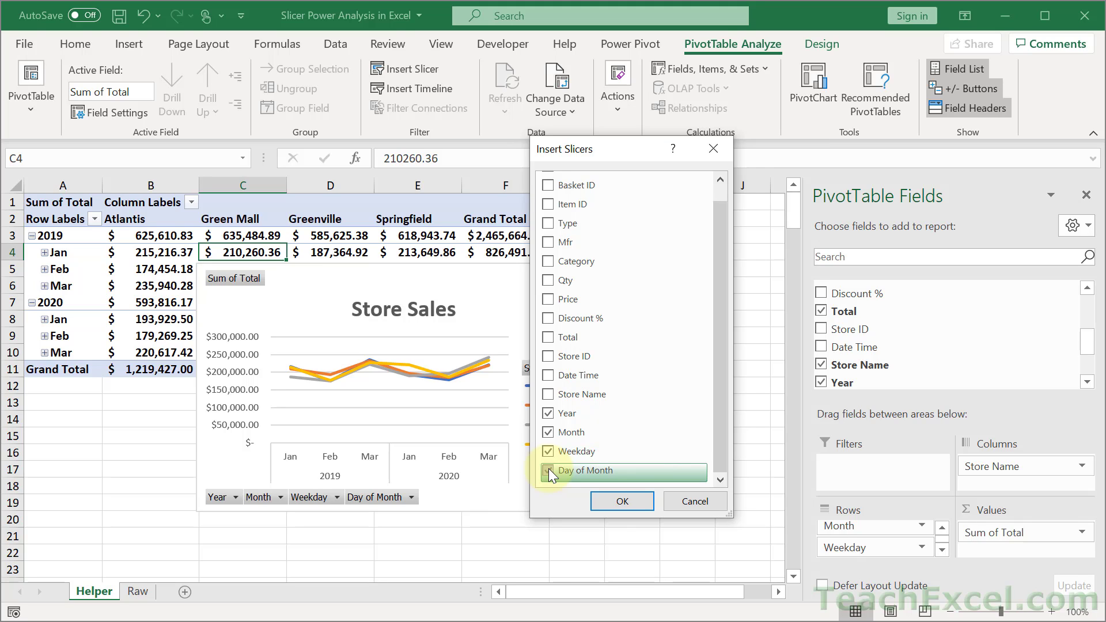
pyautogui.click(548, 395)
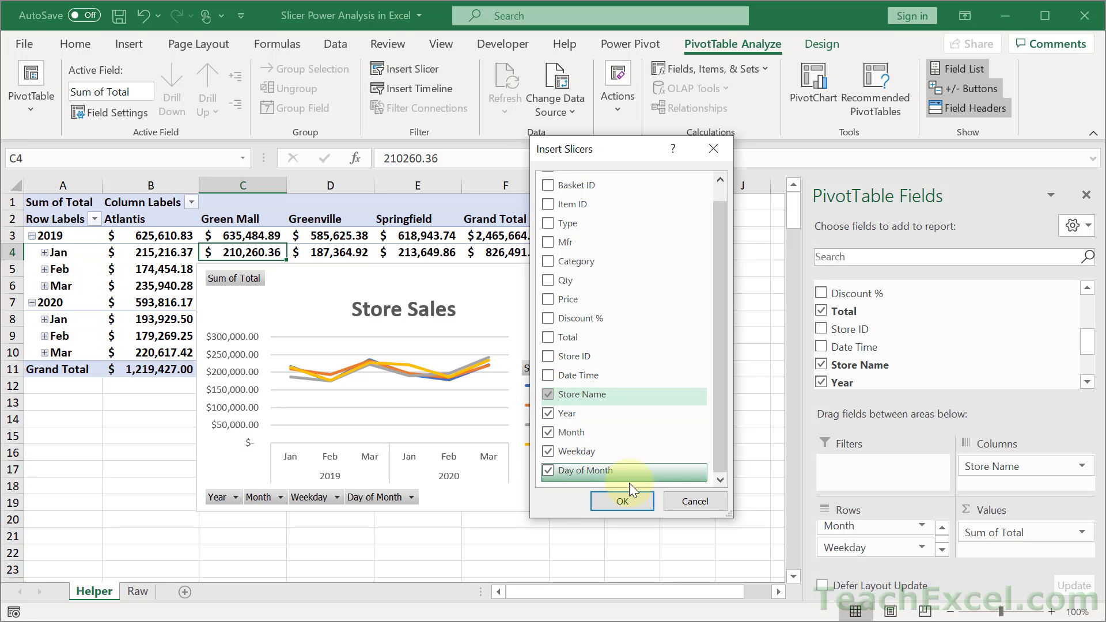
pyautogui.click(623, 500)
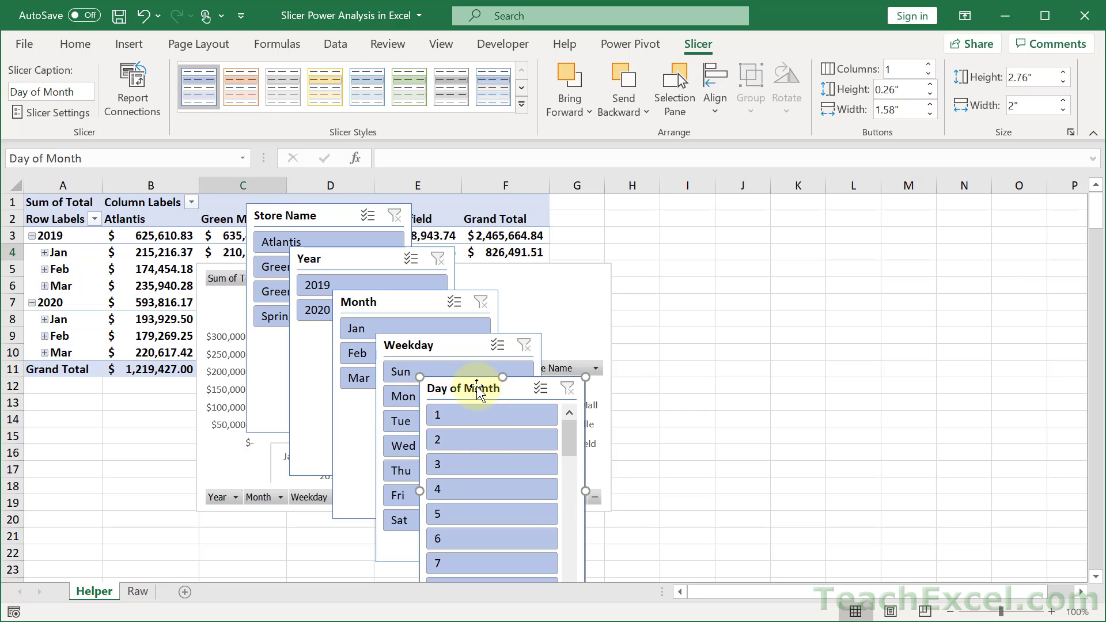
# Spread the five stacked slicers apart around the PivotChart so their options can be reached.
pyautogui.moveTo(478, 390); pyautogui.dragTo(829, 313)
pyautogui.moveTo(421, 345); pyautogui.dragTo(732, 216)
pyautogui.click(382, 305)
pyautogui.moveTo(382, 305); pyautogui.dragTo(604, 409)
pyautogui.moveTo(356, 261); pyautogui.dragTo(596, 224)
pyautogui.moveTo(302, 228); pyautogui.dragTo(479, 496)
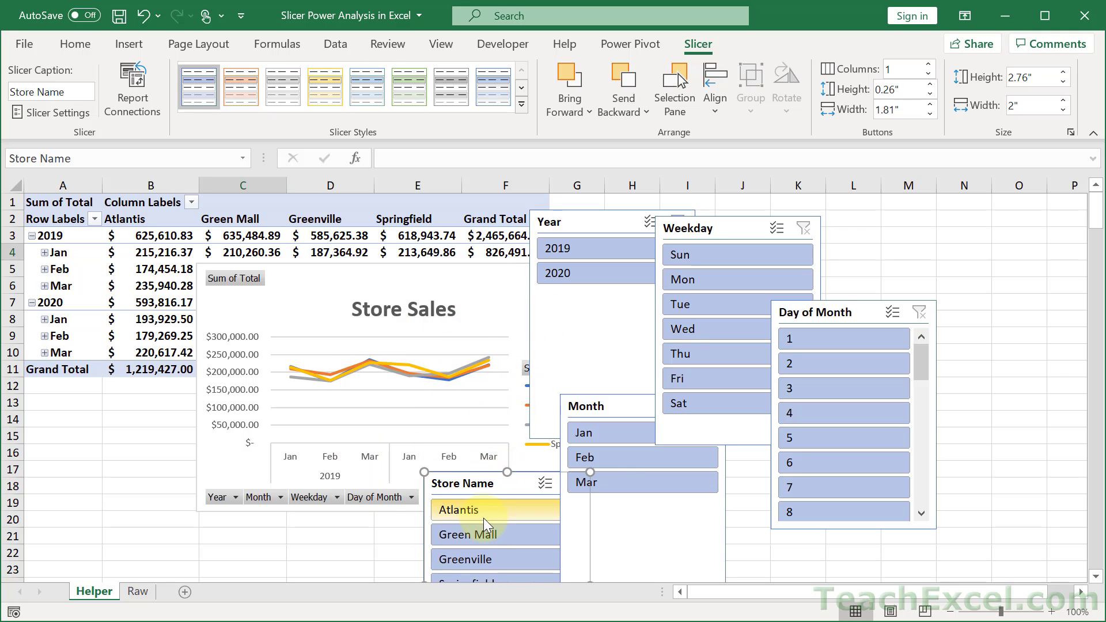
# Filter the PivotChart through the slicers to store Green Mall, month Feb, weekday Wed and day 12, after trying Atlantis.
pyautogui.click(483, 517)
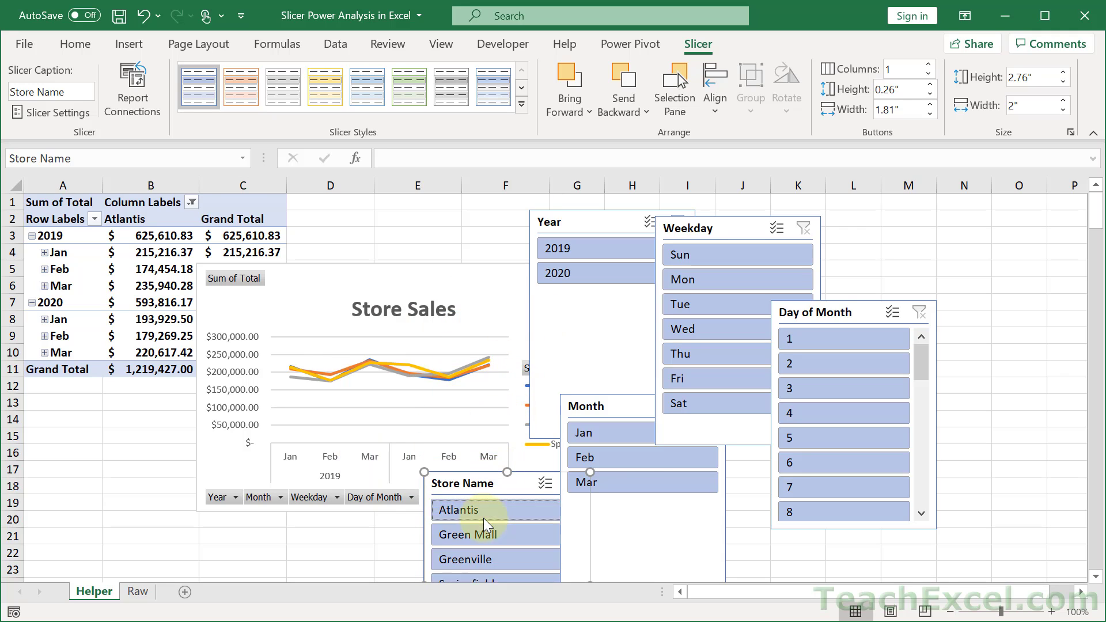
pyautogui.click(638, 464)
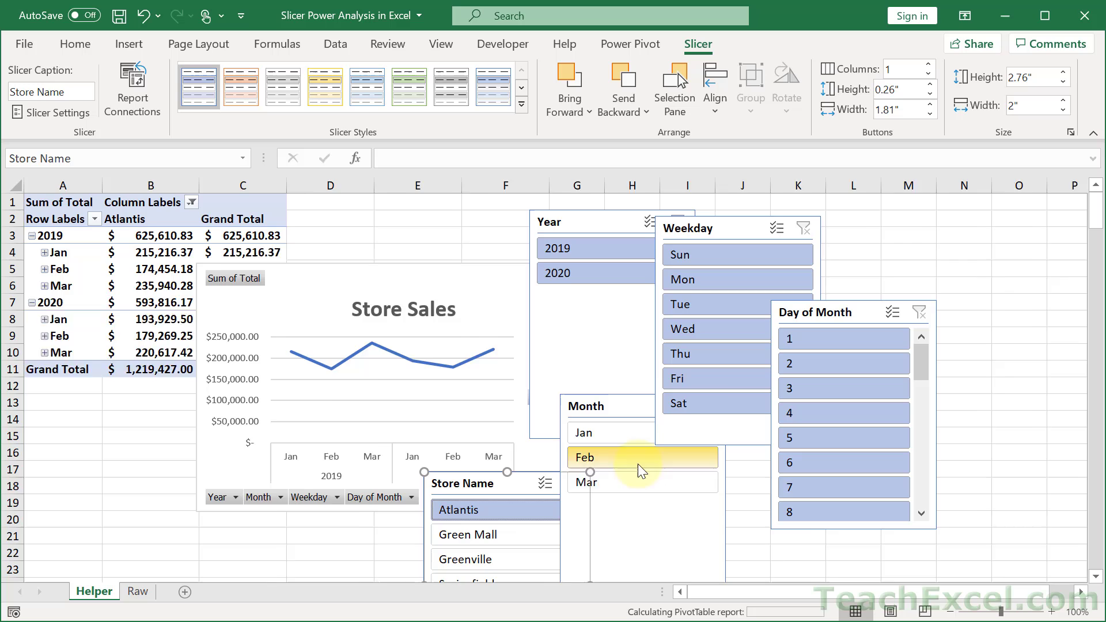
pyautogui.click(512, 541)
pyautogui.click(708, 331)
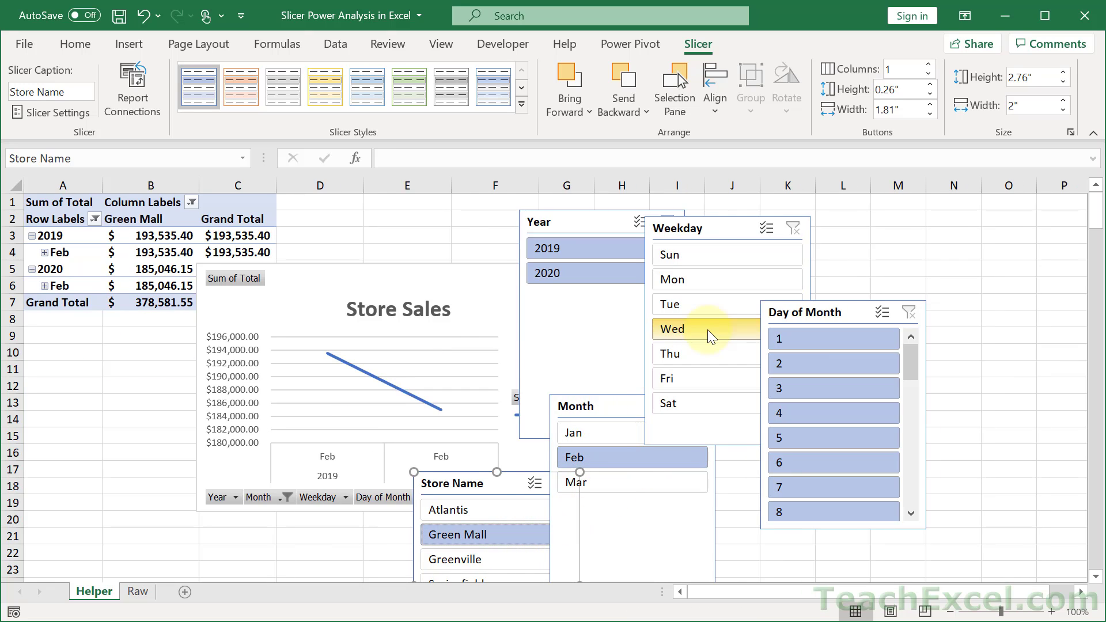
pyautogui.click(815, 390)
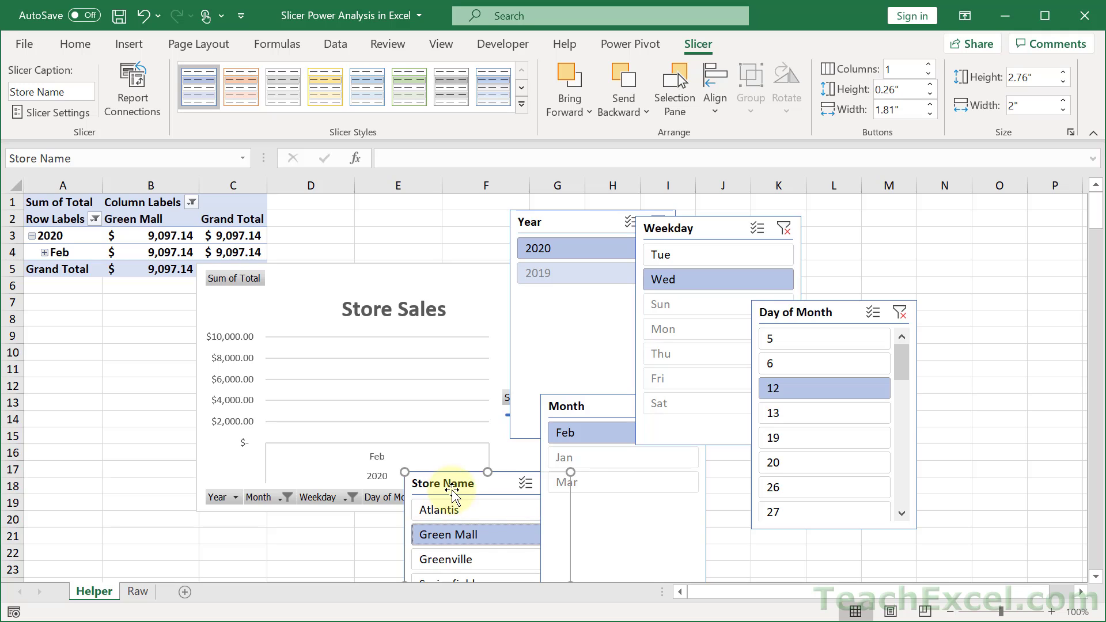
# Move the Store Name slicer beside the PivotChart and use multi-select to add Greenville and Springfield to Green Mall.
pyautogui.moveTo(451, 491); pyautogui.dragTo(73, 356)
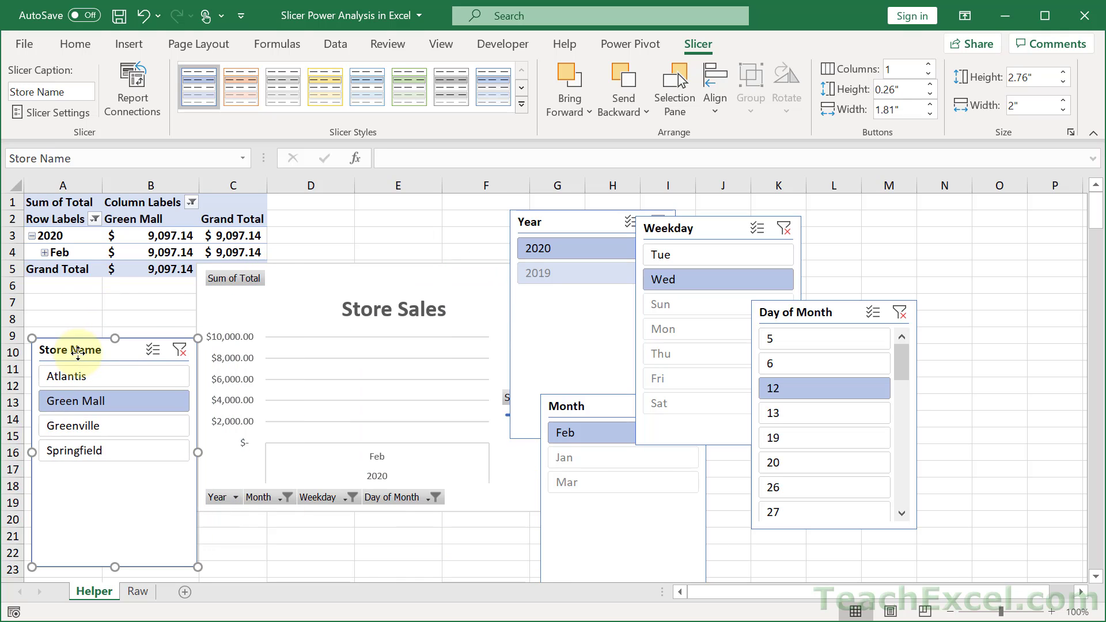
pyautogui.click(152, 350)
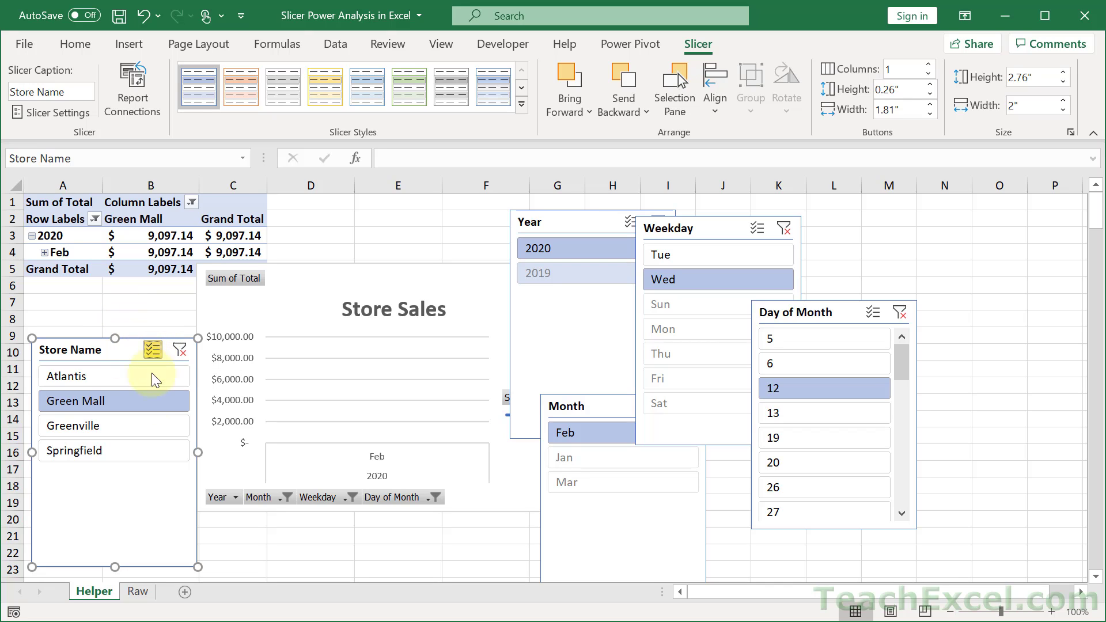
pyautogui.click(116, 427)
pyautogui.click(124, 451)
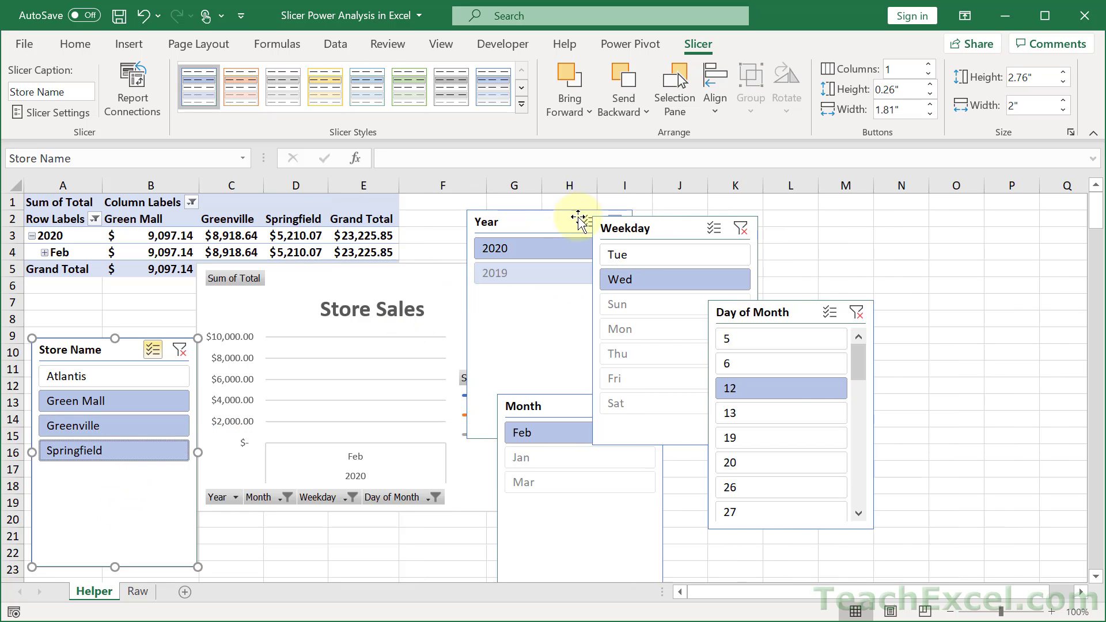
# Move the Weekday slicer away from the Year slicer and clear the Weekday and Month filters.
pyautogui.click(560, 221)
pyautogui.moveTo(668, 229); pyautogui.dragTo(789, 216)
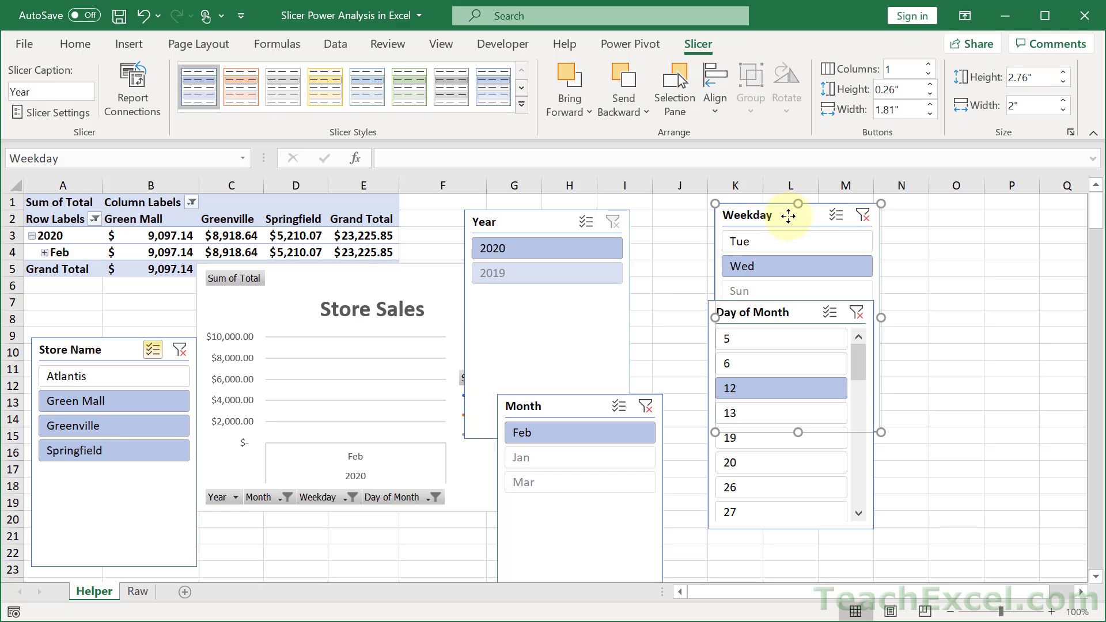
pyautogui.click(861, 216)
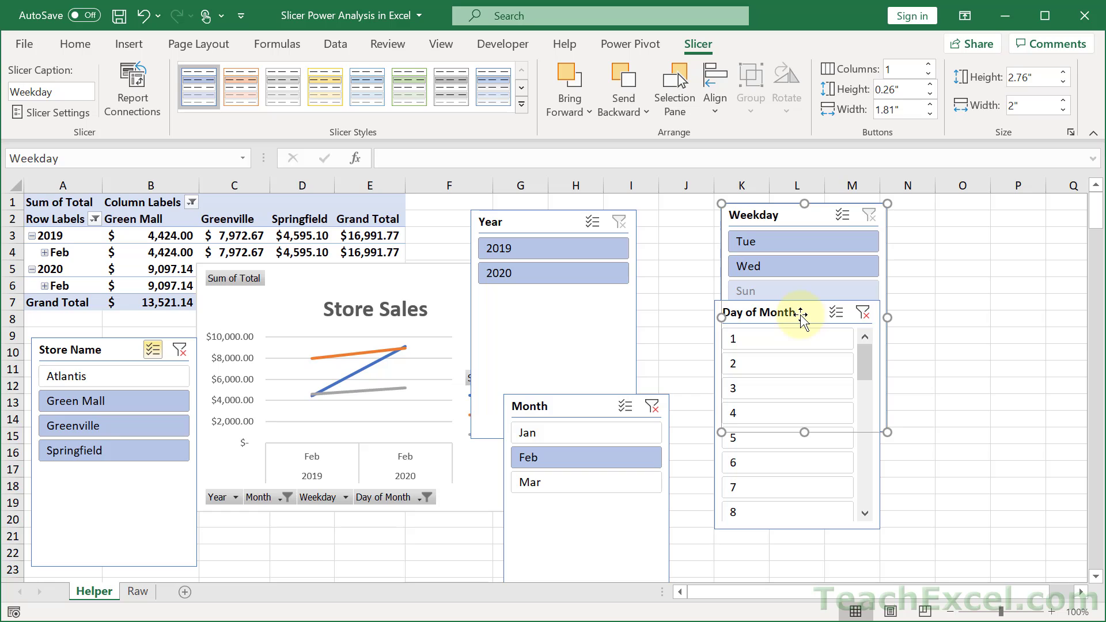
pyautogui.click(653, 406)
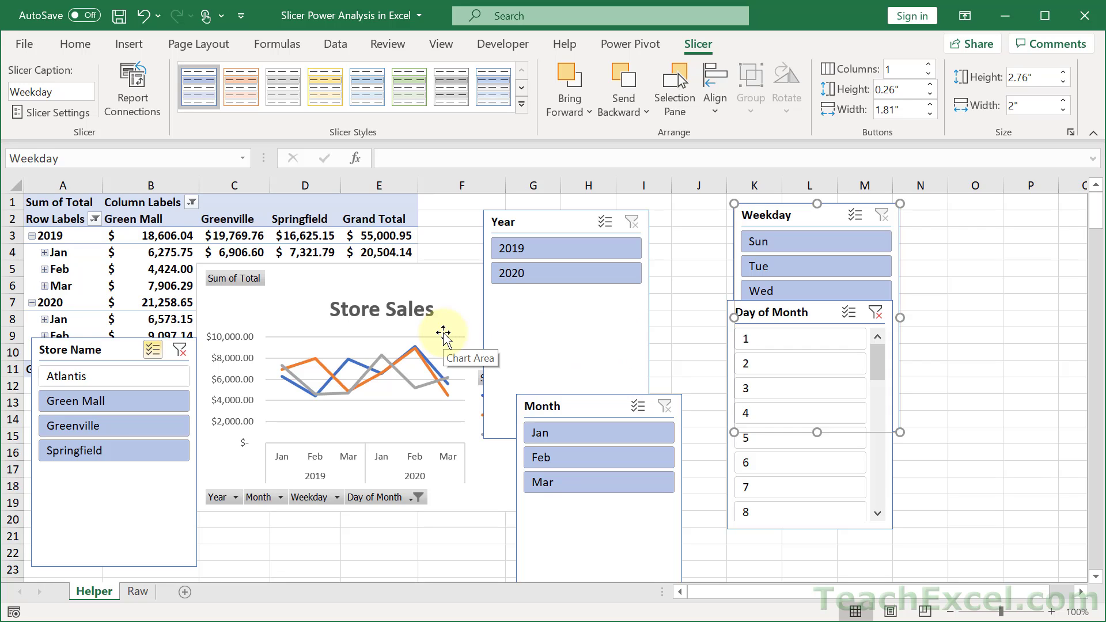
# Add a worksheet named "Dashboard" in front of the Helper sheet, and return to the Helper sheet.
pyautogui.click(184, 592)
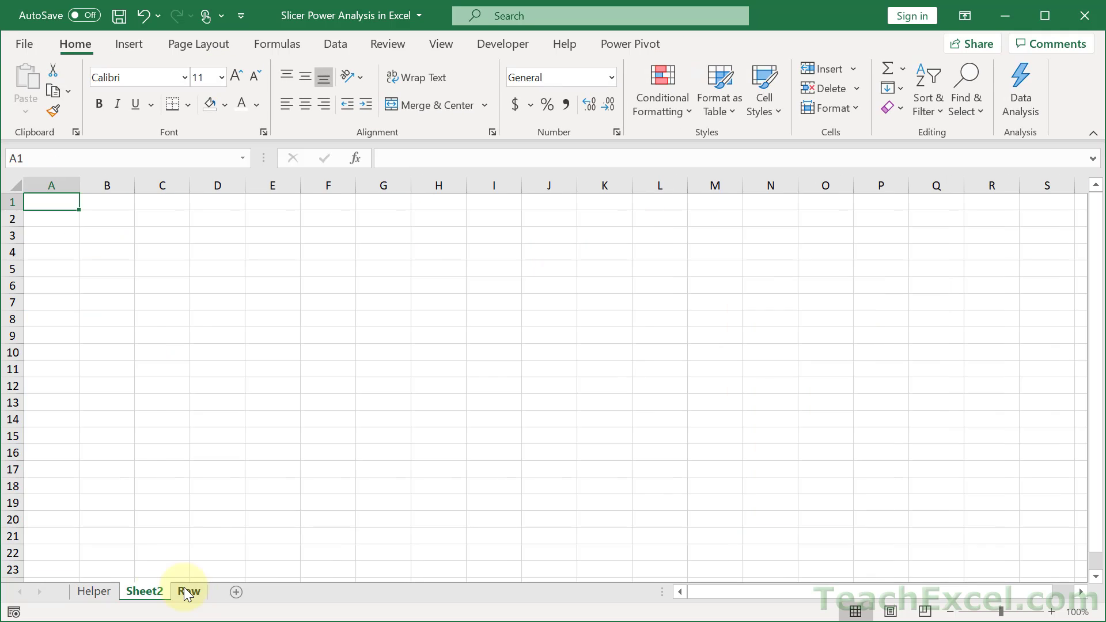
pyautogui.doubleClick(144, 592)
pyautogui.write('Dashboa')
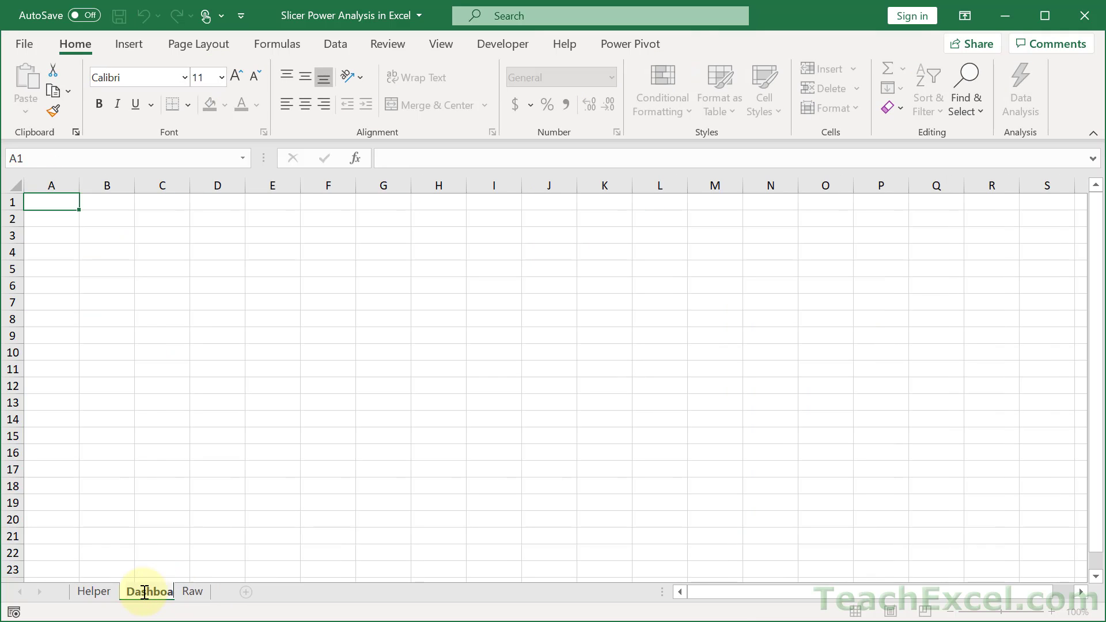
pyautogui.write('rd')
pyautogui.press('Return')
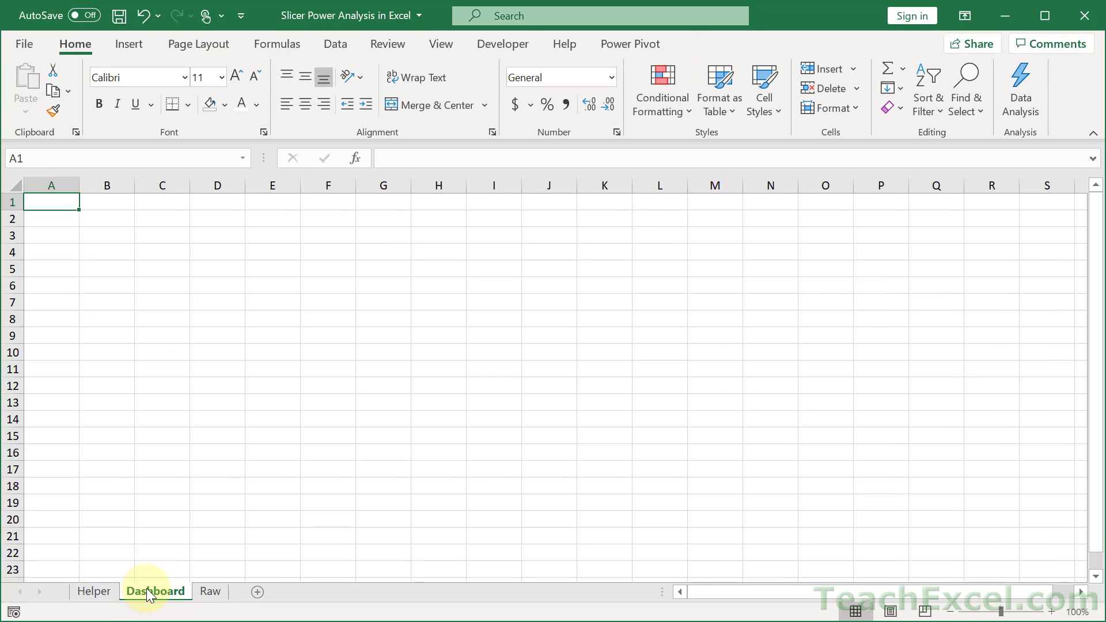
pyautogui.moveTo(150, 595); pyautogui.dragTo(87, 593)
pyautogui.click(161, 599)
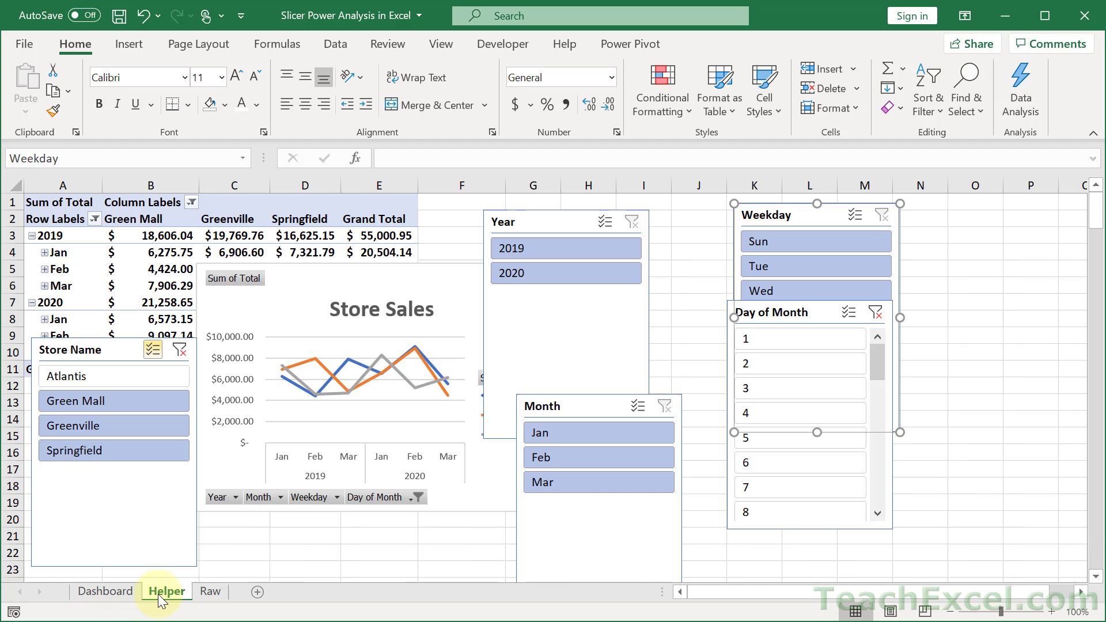
pyautogui.click(451, 271)
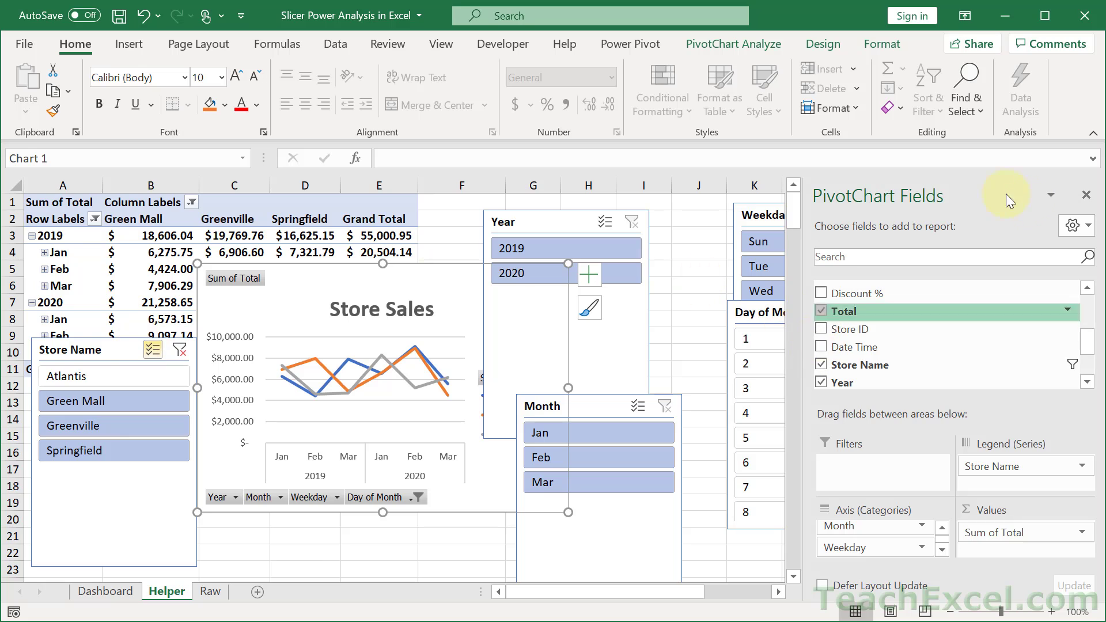
pyautogui.click(1088, 196)
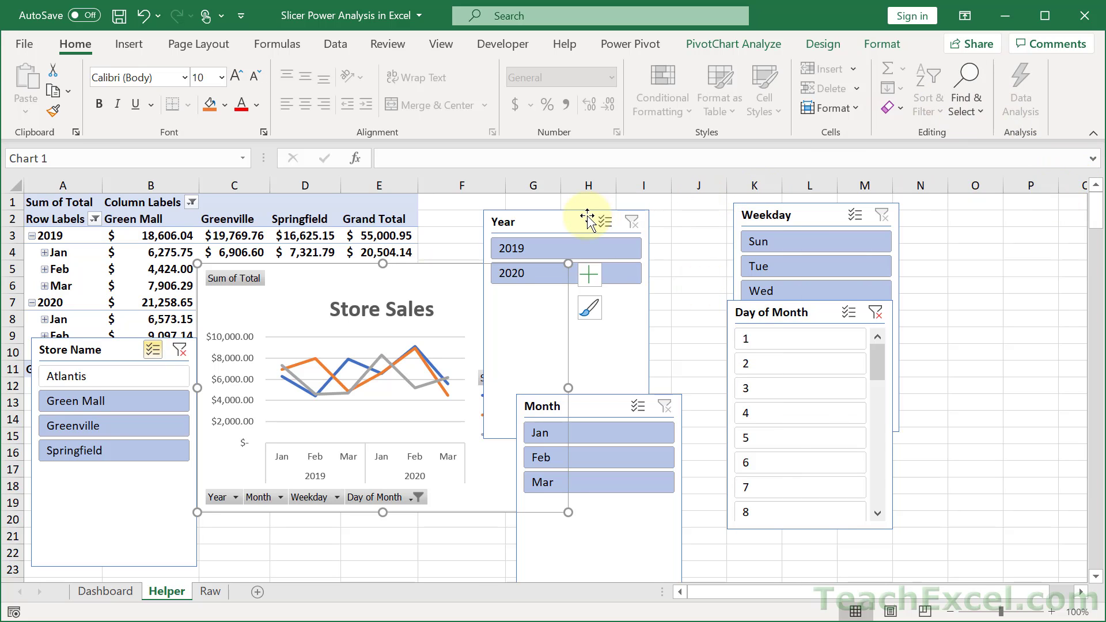
pyautogui.press('ctrl')
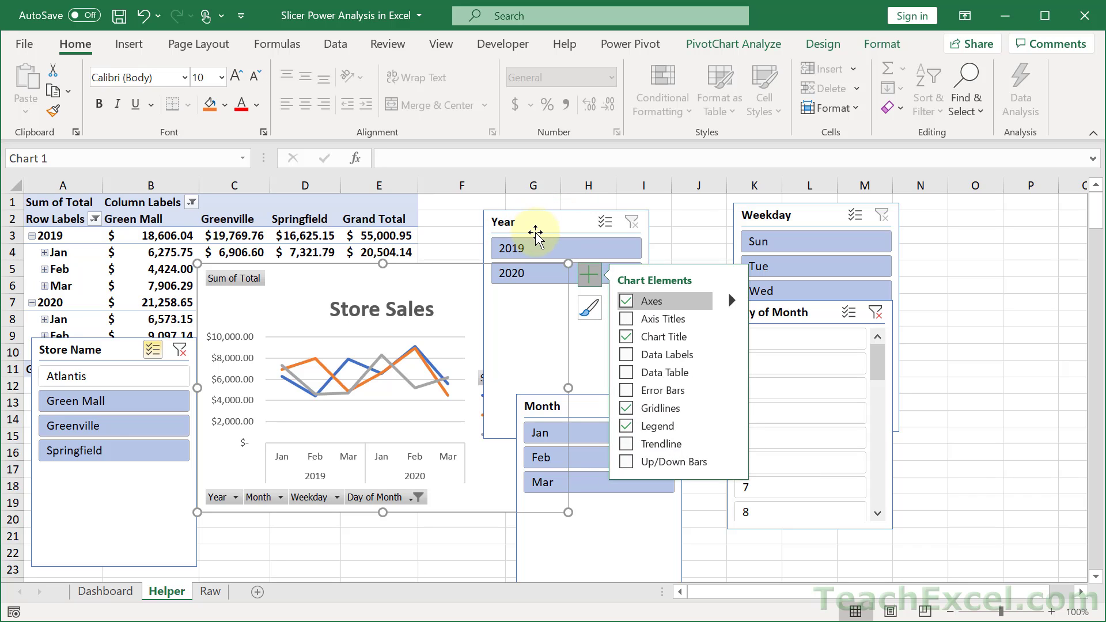
pyautogui.press('ctrl')
pyautogui.keyDown('ctrl'); pyautogui.click(568, 224); pyautogui.keyUp('ctrl')
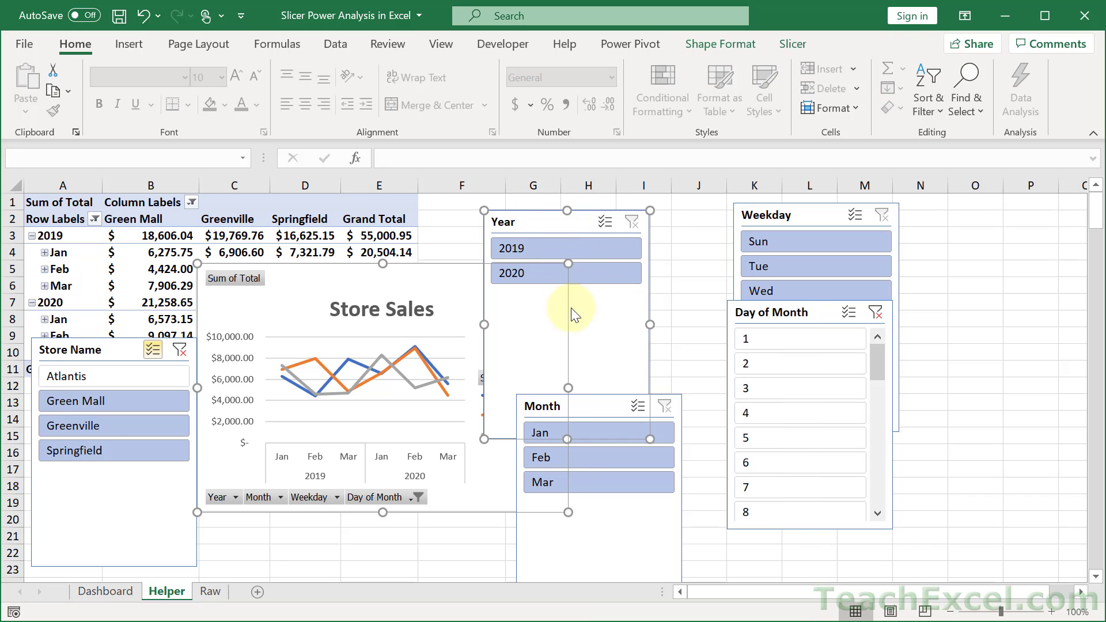
pyautogui.keyDown('ctrl'); pyautogui.click(822, 312); pyautogui.keyUp('ctrl')
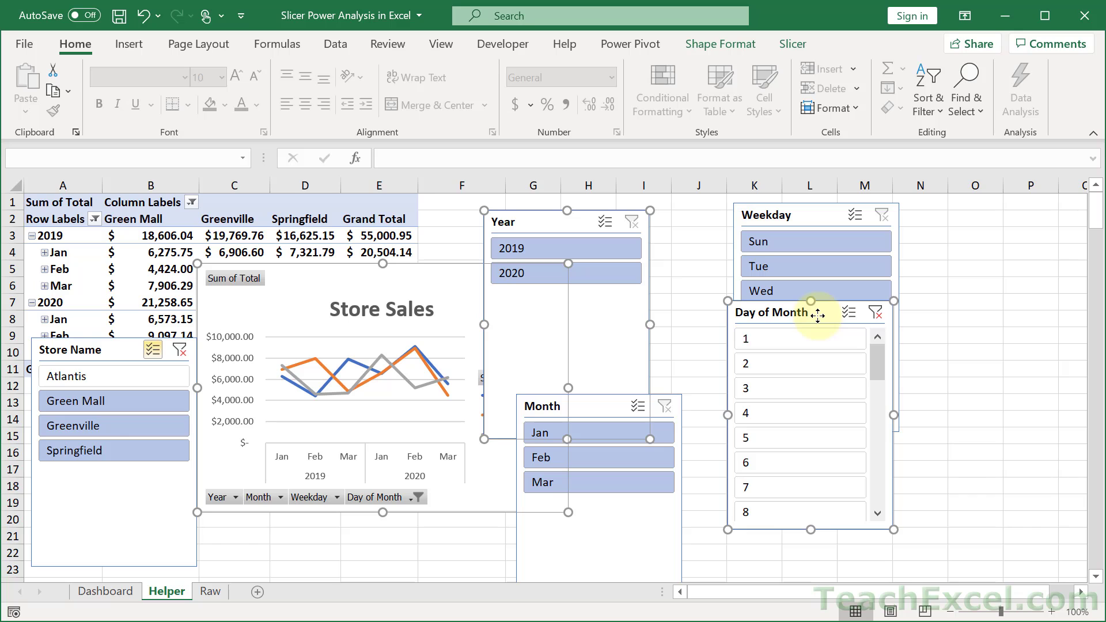
pyautogui.click(682, 254)
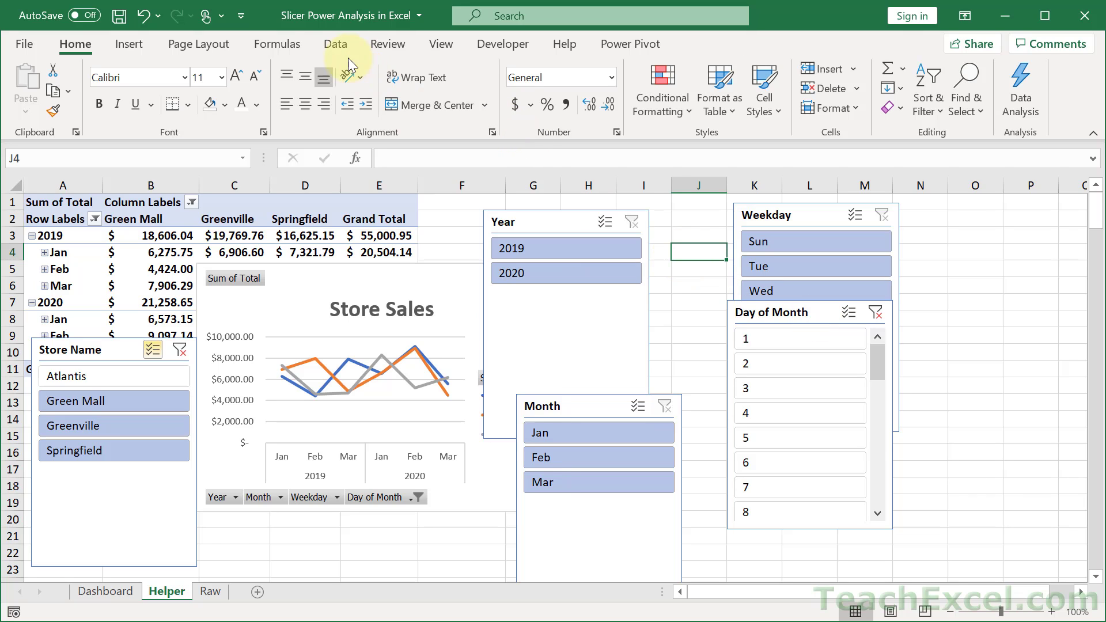
# Select the PivotChart and all five slicers using the Selection Pane and cut them from the Helper sheet.
pyautogui.click(202, 48)
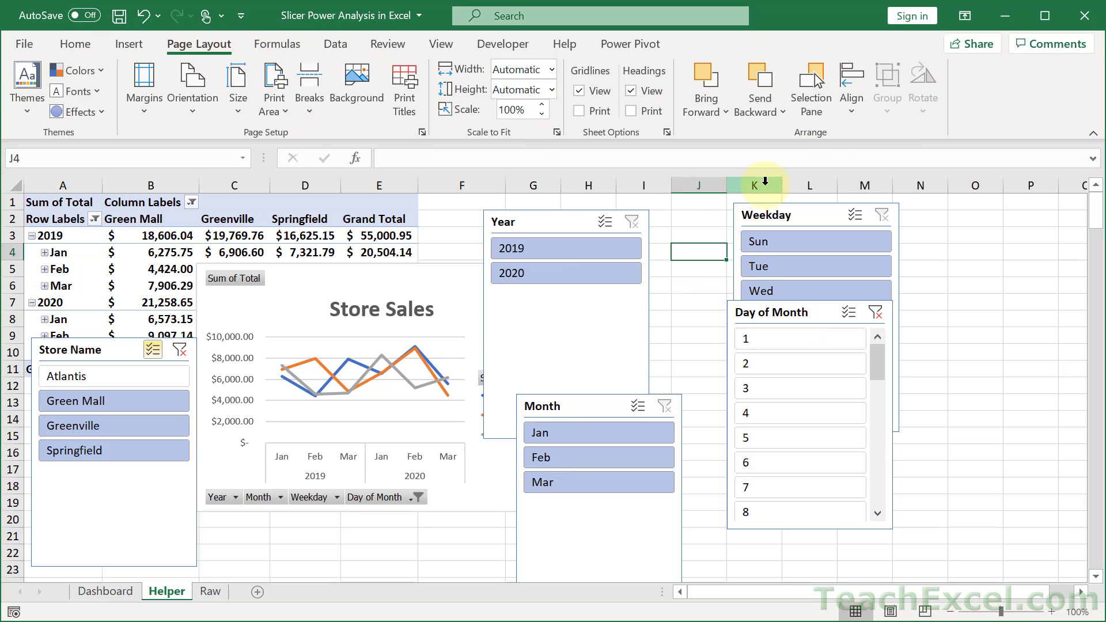
pyautogui.click(814, 75)
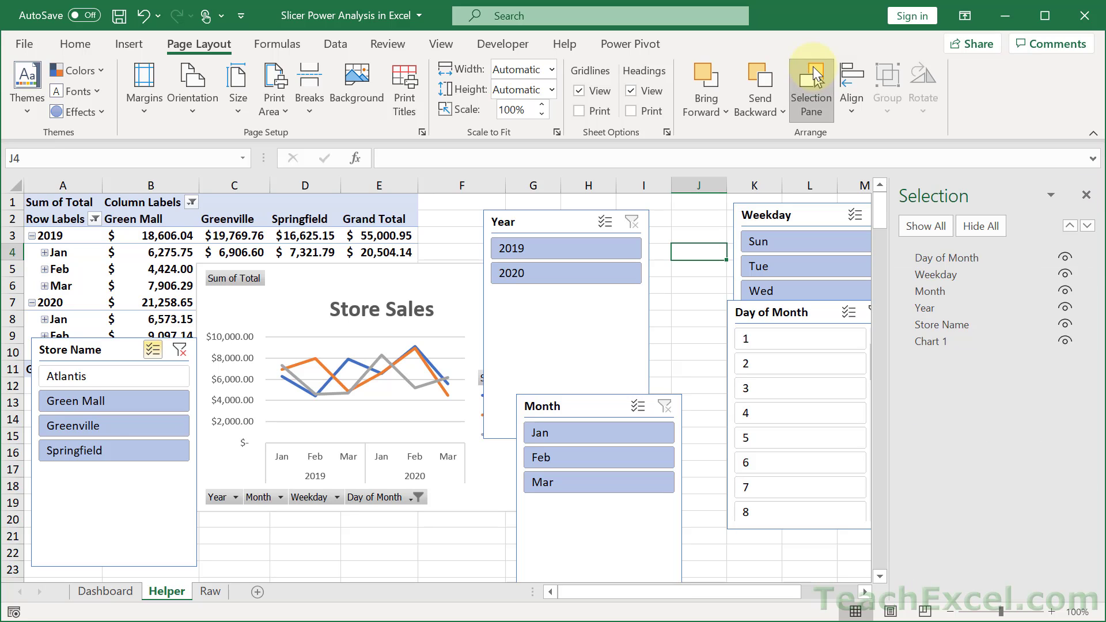
pyautogui.click(943, 341)
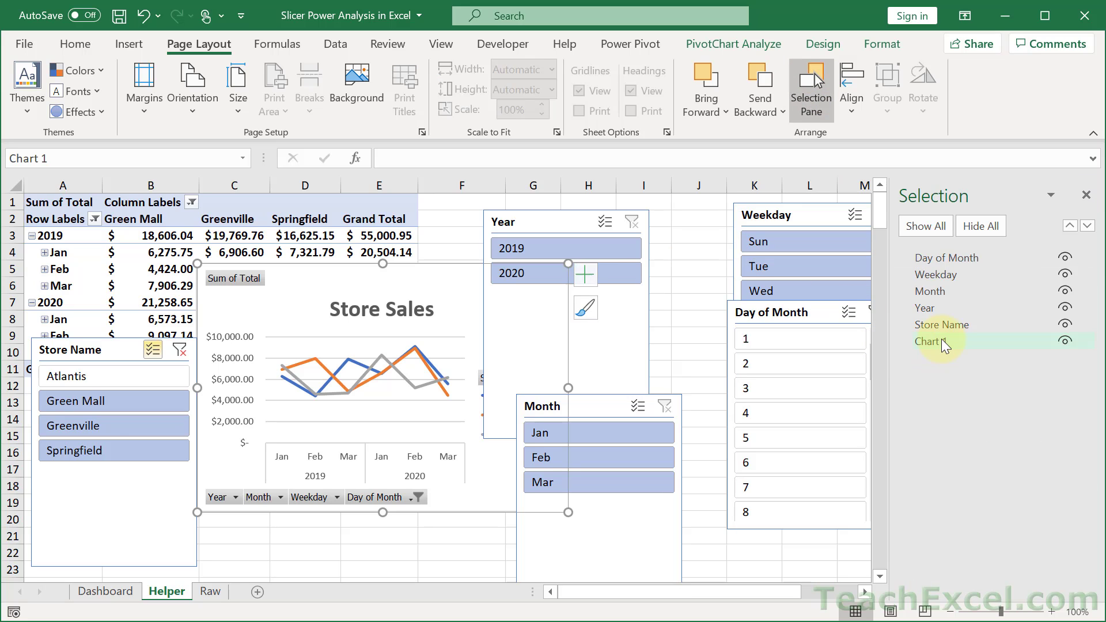
pyautogui.hotkey('ctrl', 'a')
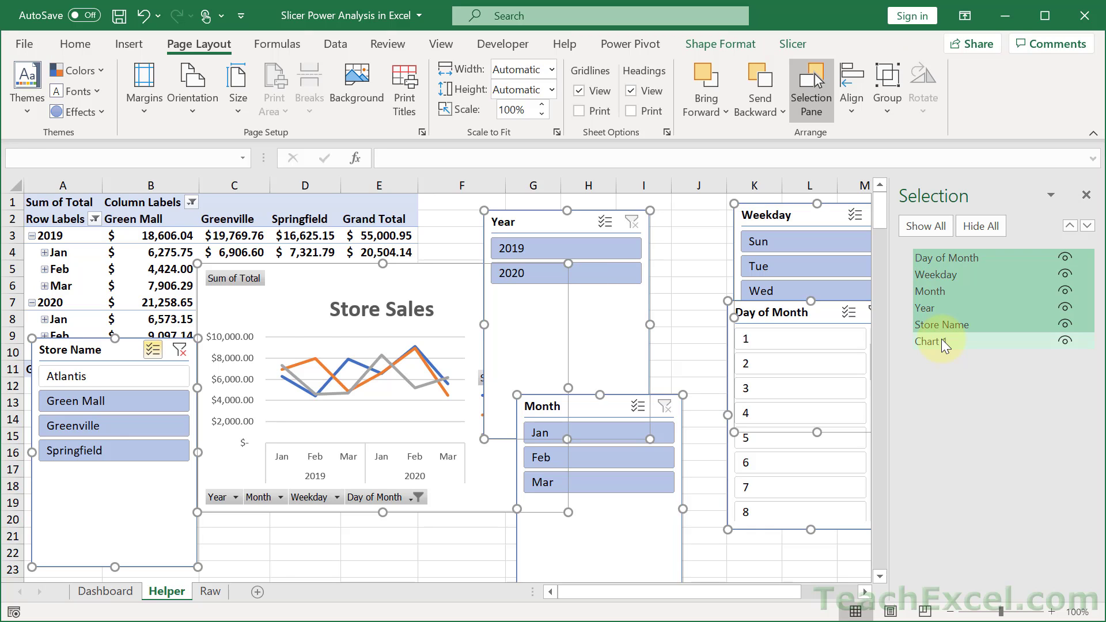
pyautogui.press('Delete')
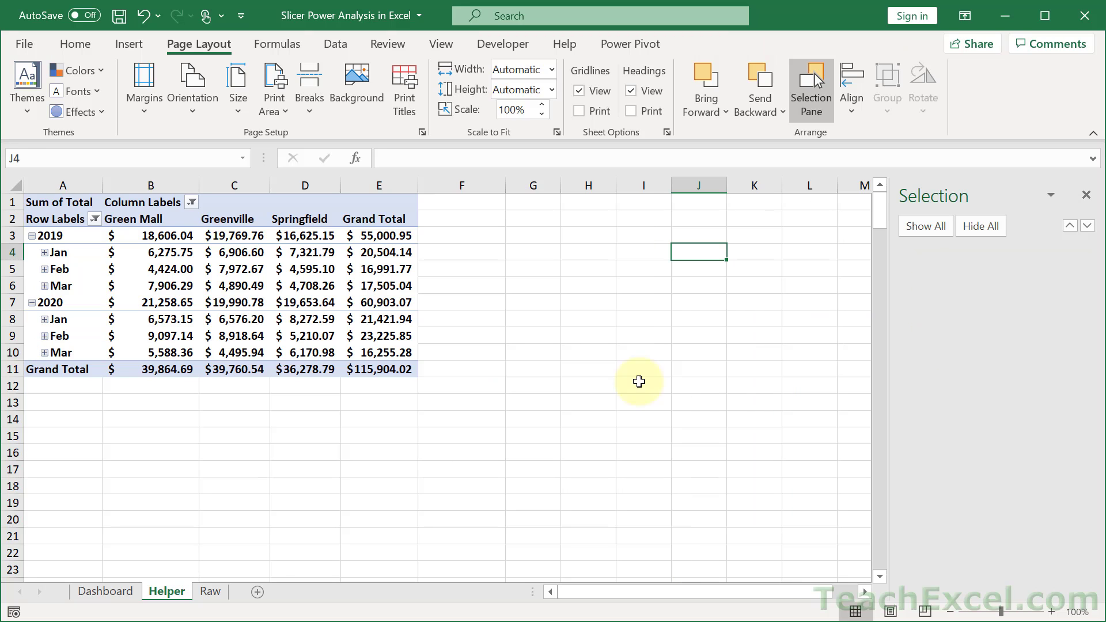
# Paste the cut PivotChart and slicers onto the Dashboard sheet, close the Selection Pane and deselect the objects.
pyautogui.click(121, 592)
pyautogui.hotkey('ctrl', 'v')
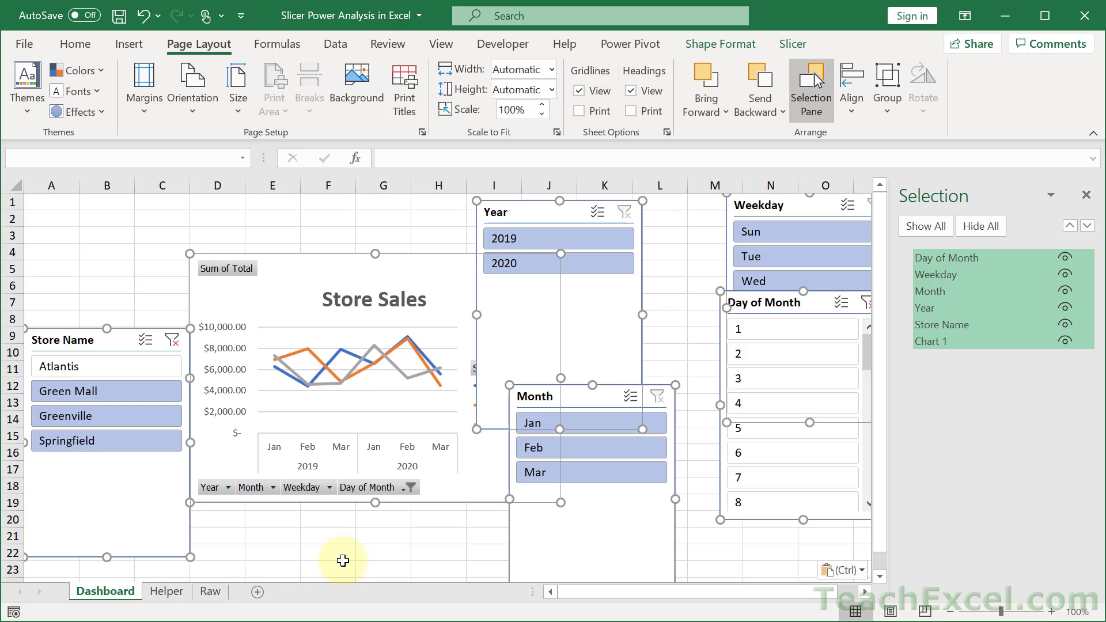
pyautogui.click(1087, 194)
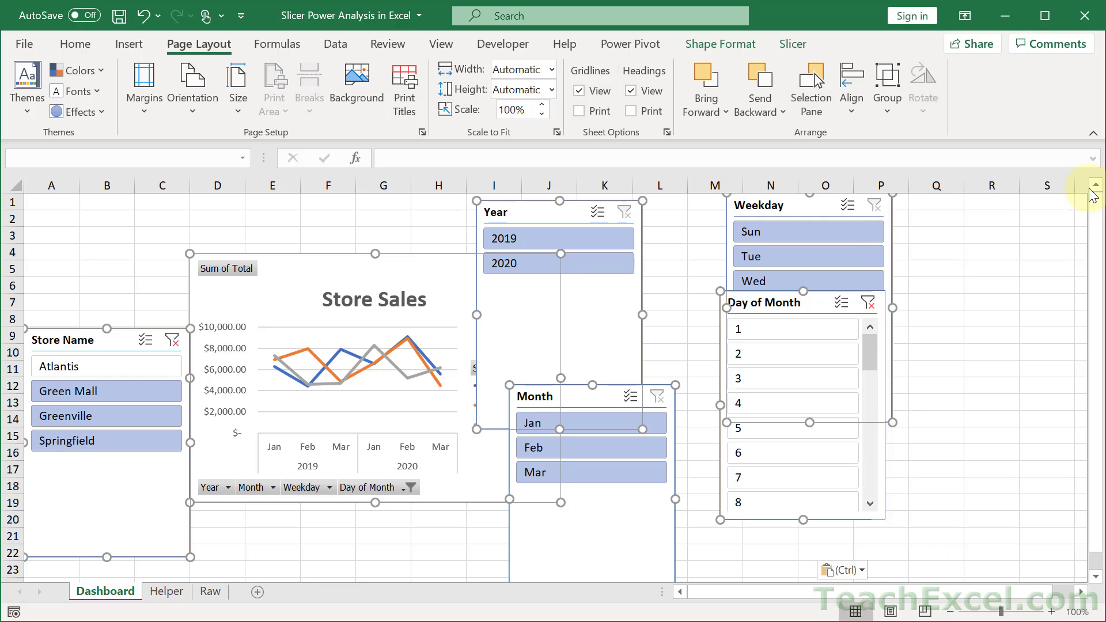
pyautogui.click(982, 300)
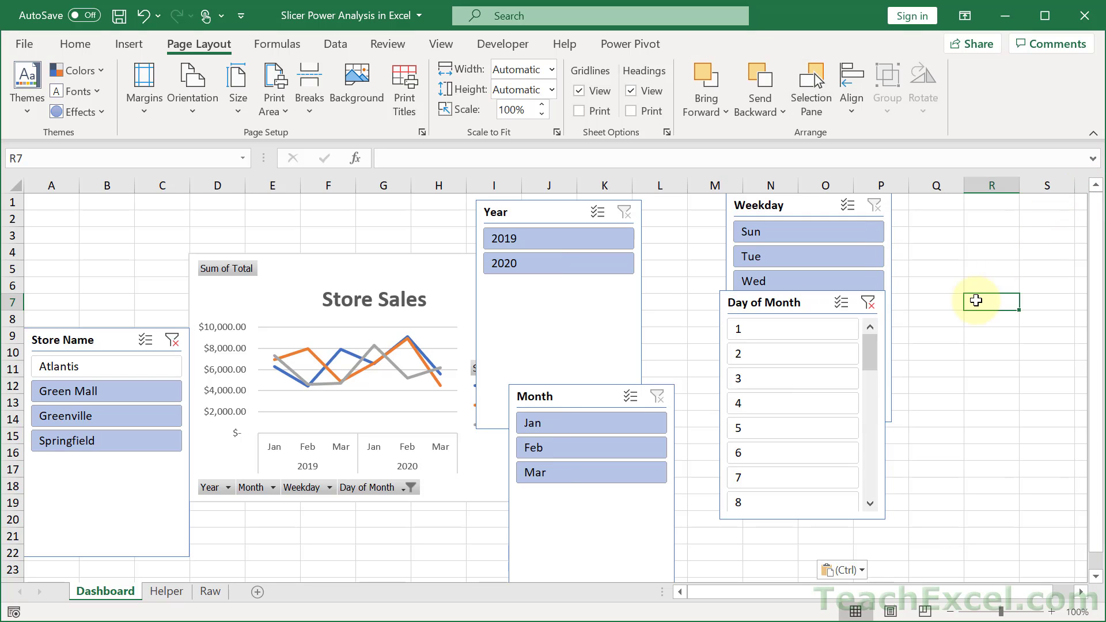
# Clear the Day of Month filter and shift its slicer so more of the Weekday options can be reached.
pyautogui.click(868, 304)
pyautogui.moveTo(779, 308); pyautogui.dragTo(842, 374)
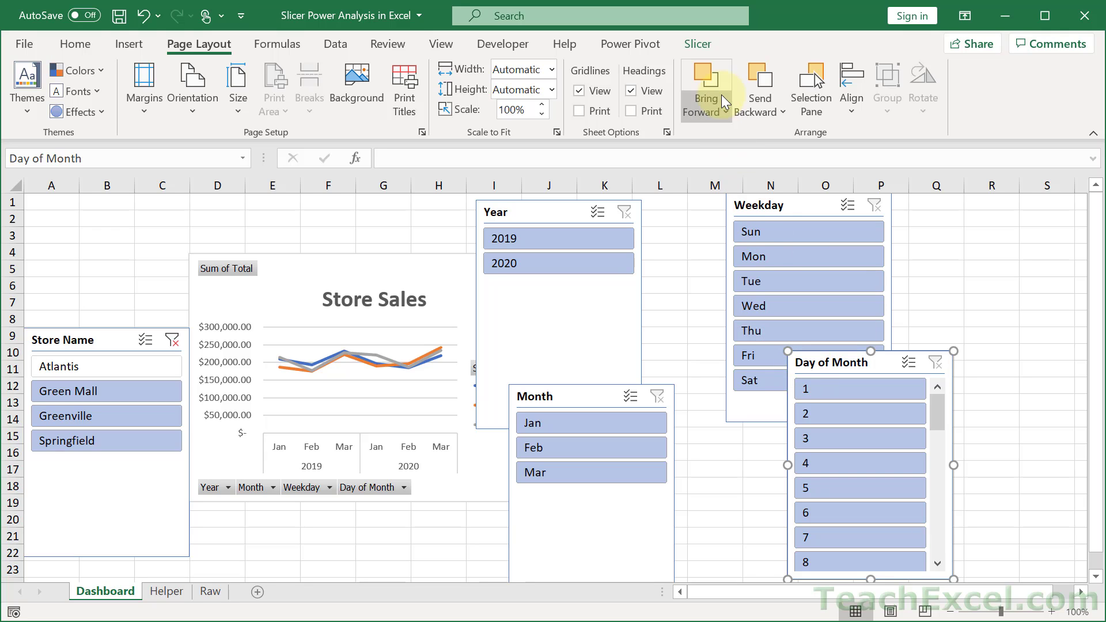
# Turn on Snap to Shape alignment for arranging the dashboard's slicers and chart.
pyautogui.click(697, 44)
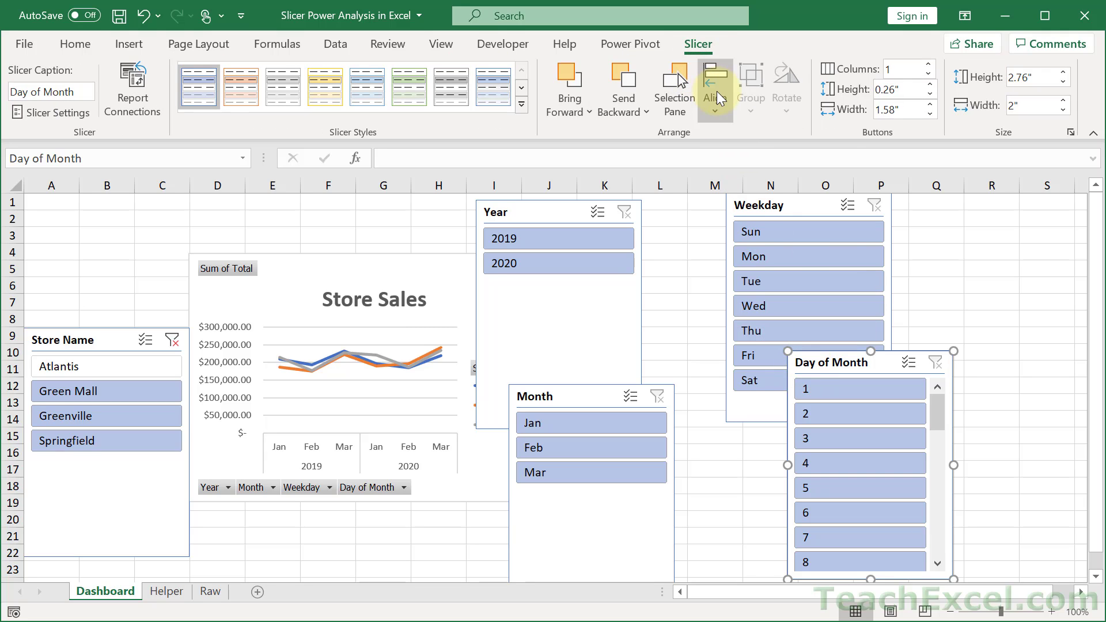
pyautogui.click(717, 91)
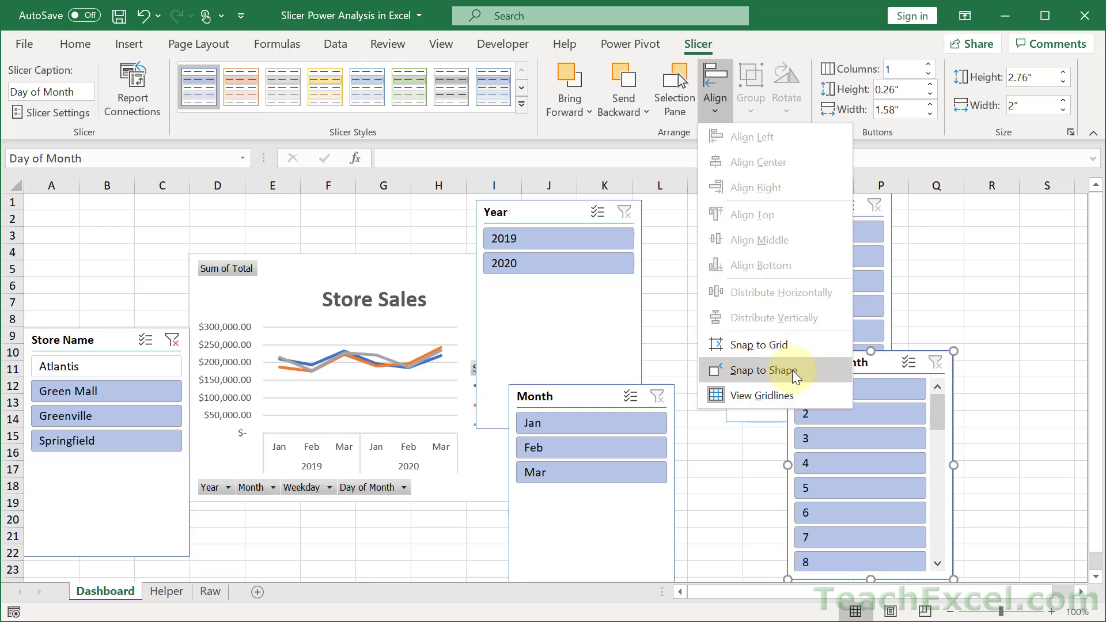
pyautogui.click(793, 370)
pyautogui.click(716, 94)
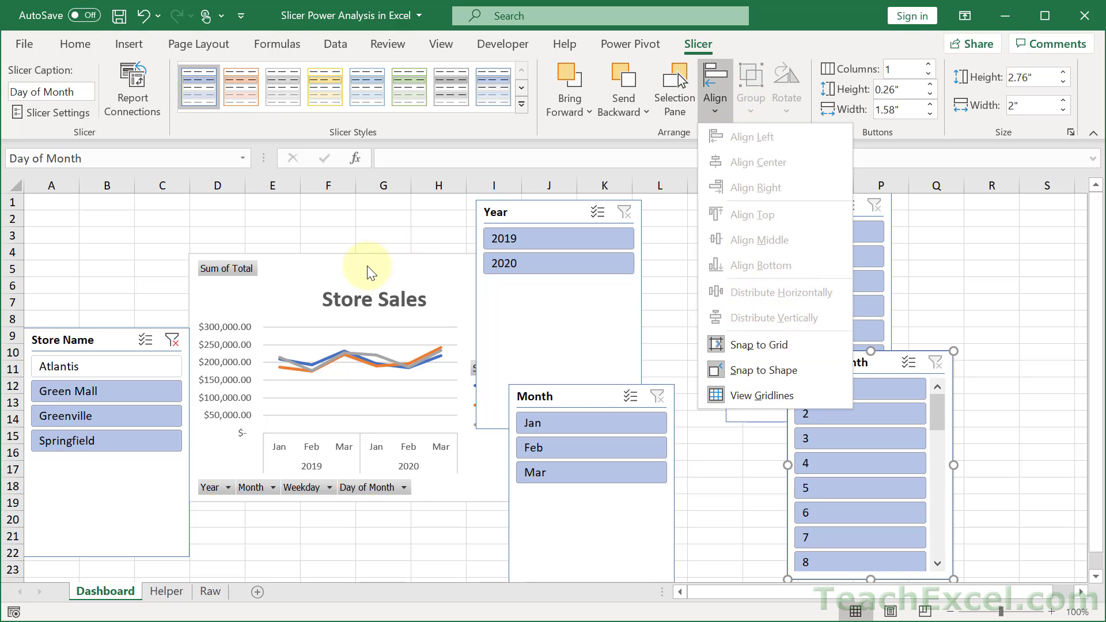
pyautogui.click(323, 306)
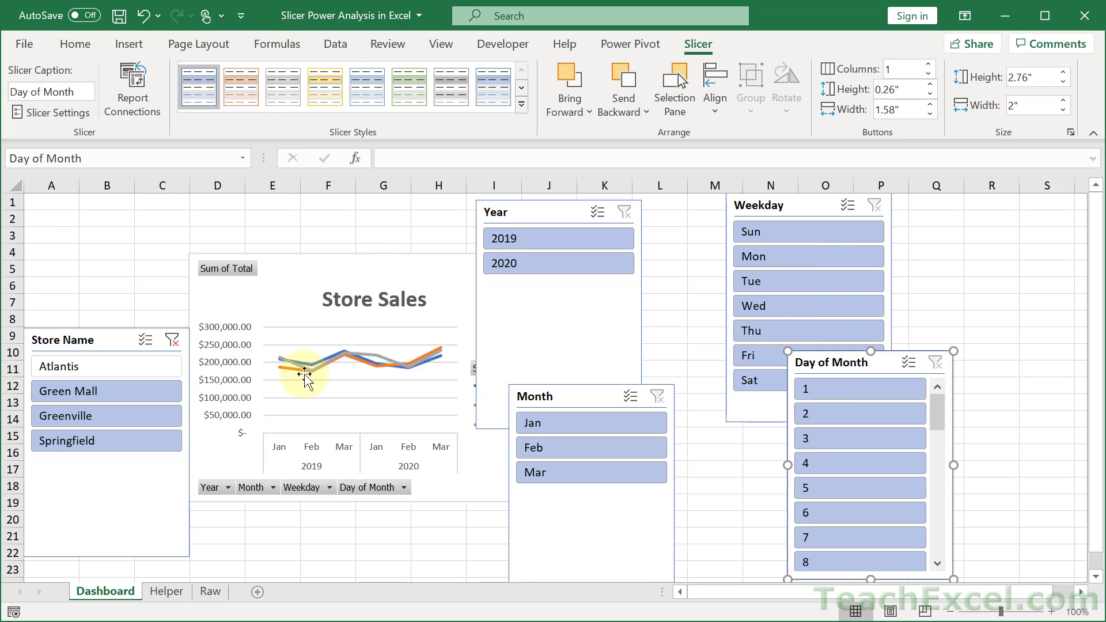
# Move the PivotChart down to row 9, place the Store Name slicer above it and shorten the slicer to 1.3" high.
pyautogui.click(303, 275)
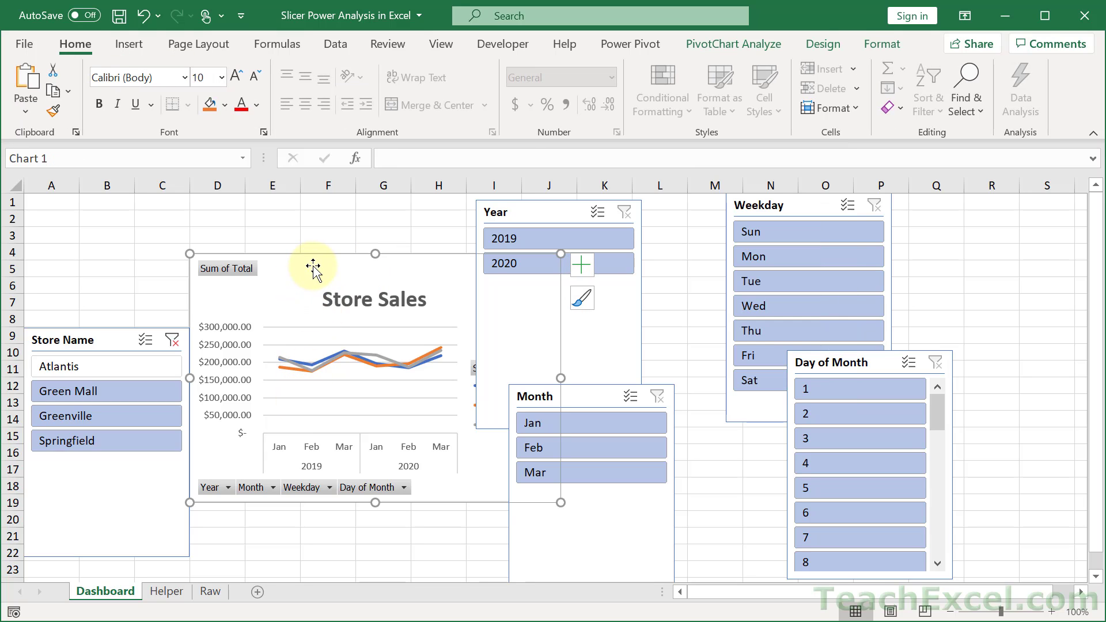
pyautogui.moveTo(312, 268); pyautogui.dragTo(254, 340)
pyautogui.moveTo(98, 340); pyautogui.dragTo(191, 236)
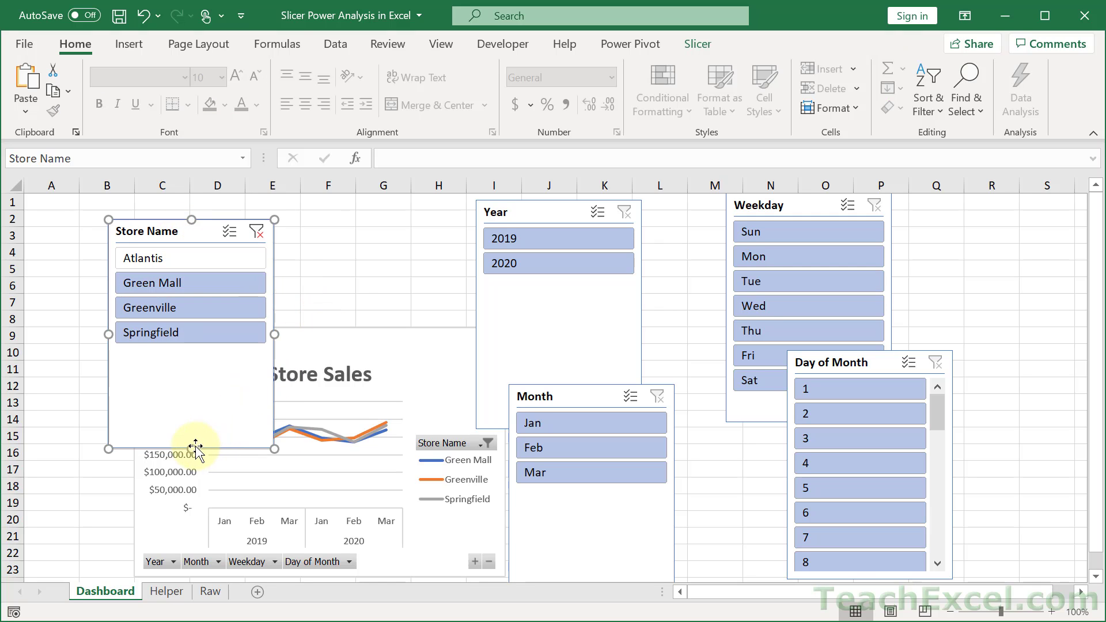
pyautogui.moveTo(193, 447); pyautogui.dragTo(194, 327)
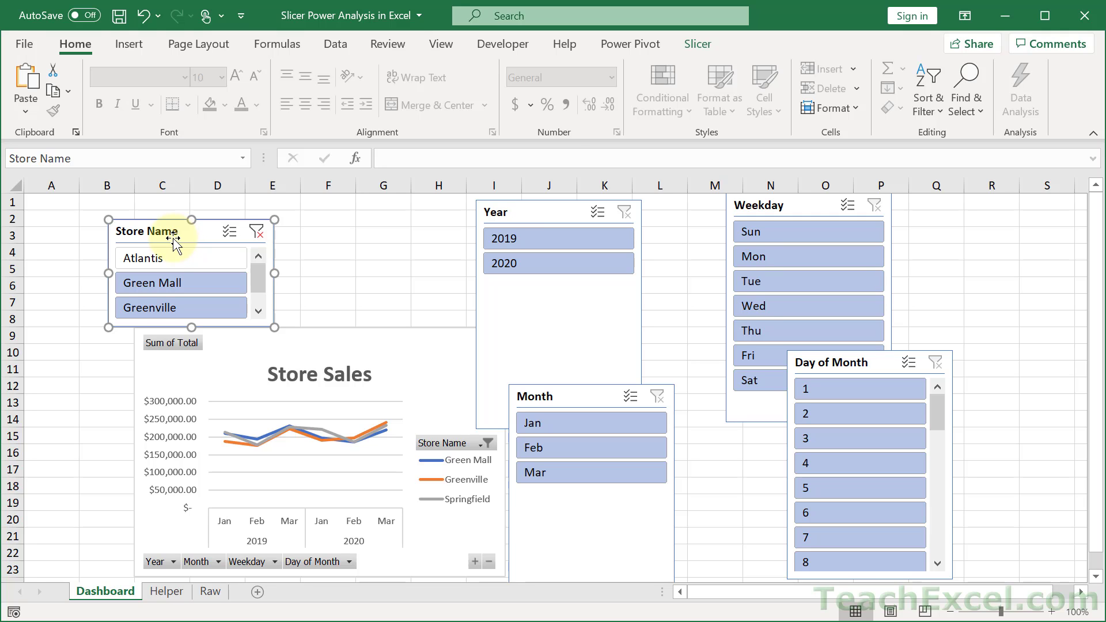
# Lay out the Store Name slicer's buttons in 2 columns and align the slicer to the corner of cell B2.
pyautogui.click(694, 45)
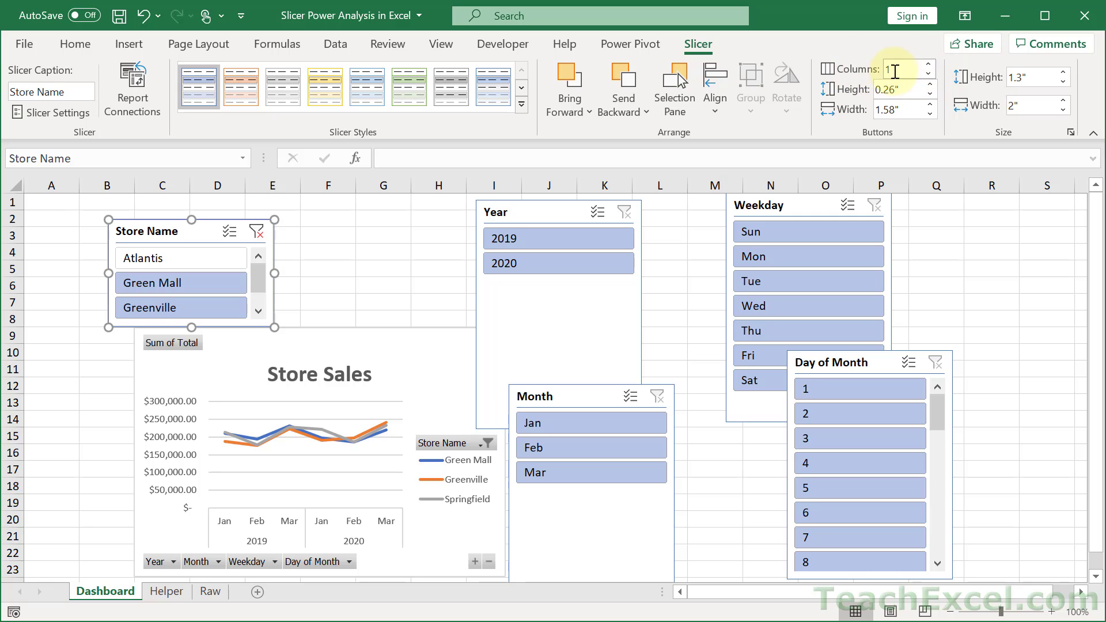
pyautogui.click(929, 65)
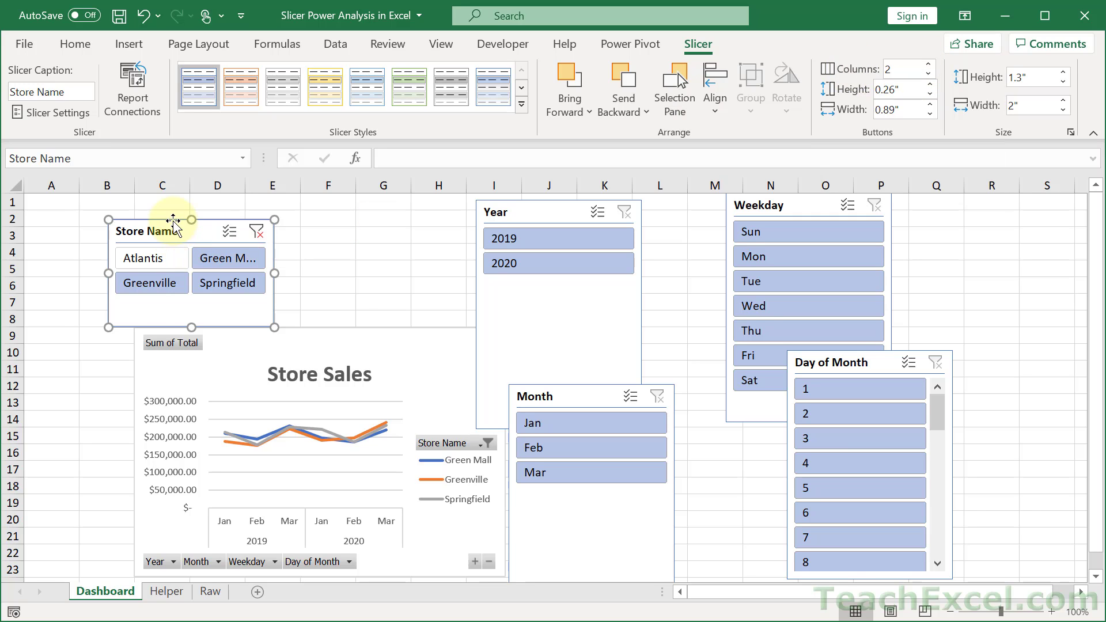
pyautogui.moveTo(173, 221); pyautogui.dragTo(144, 211)
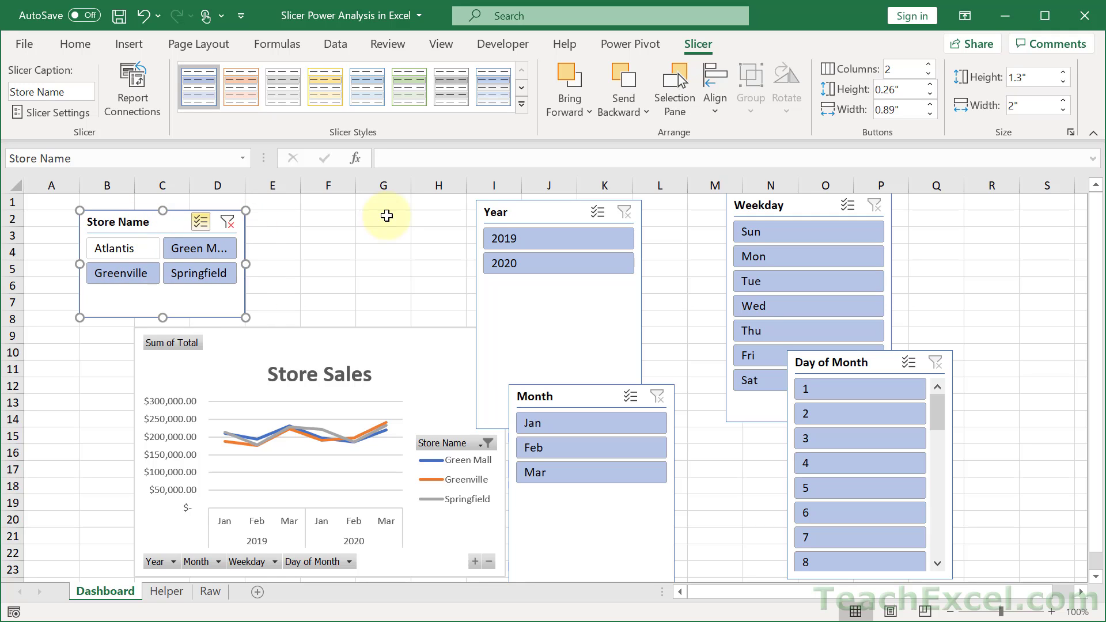
# Line up the Year and Month slicers at F2 and J2, one column apart, and shorten both to 1.3" high.
pyautogui.moveTo(539, 214); pyautogui.dragTo(372, 222)
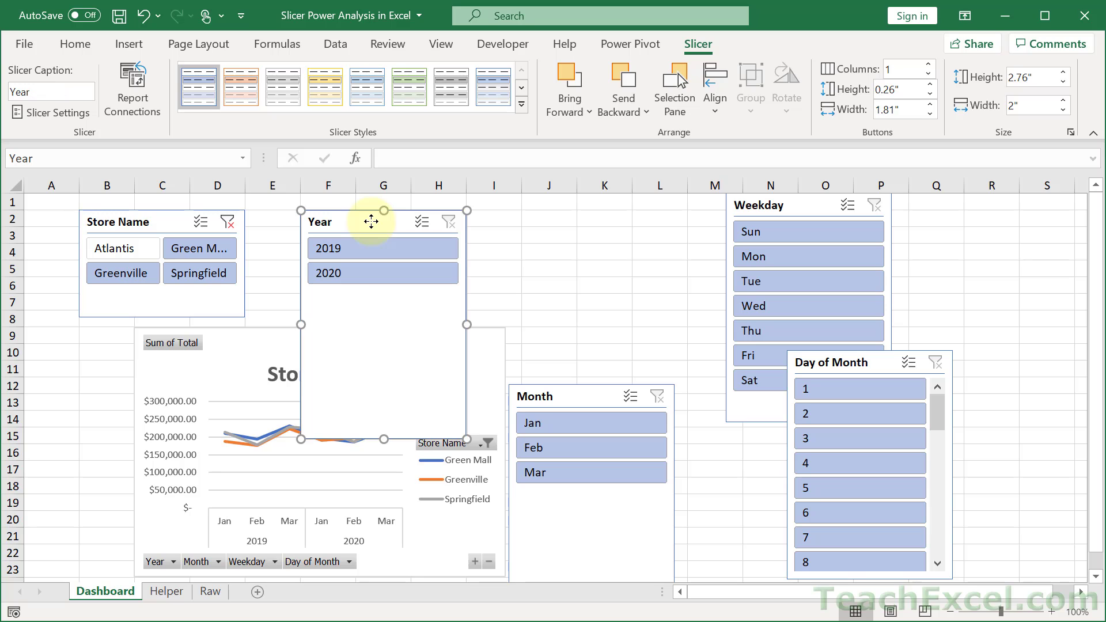
pyautogui.moveTo(384, 439); pyautogui.dragTo(376, 318)
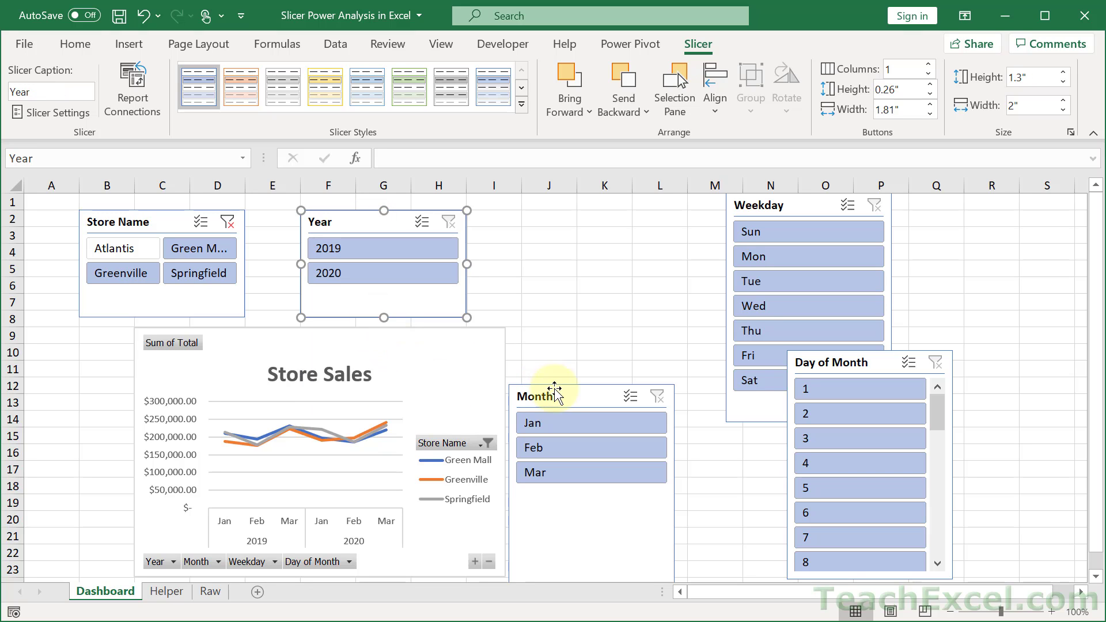
pyautogui.moveTo(565, 396); pyautogui.dragTo(556, 223)
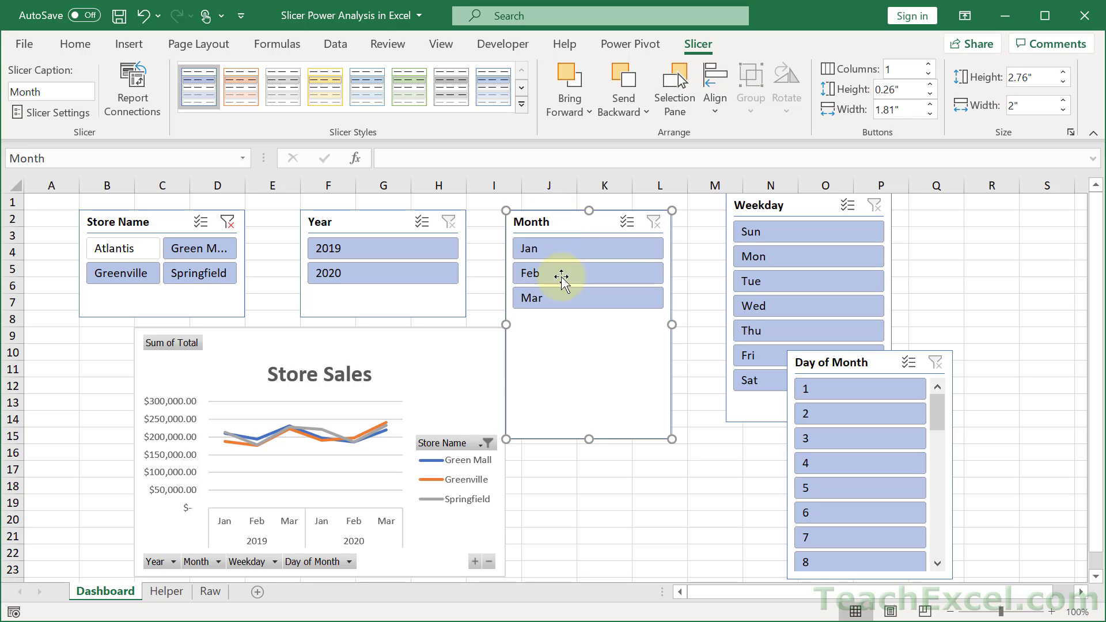
pyautogui.moveTo(586, 436); pyautogui.dragTo(576, 317)
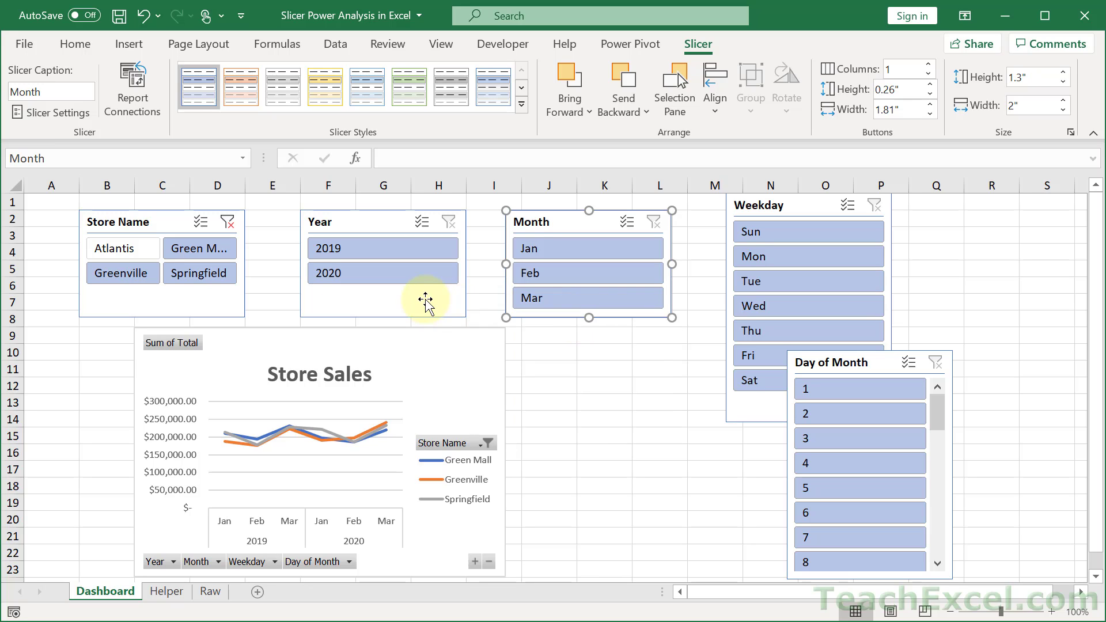
pyautogui.moveTo(570, 227); pyautogui.dragTo(586, 227)
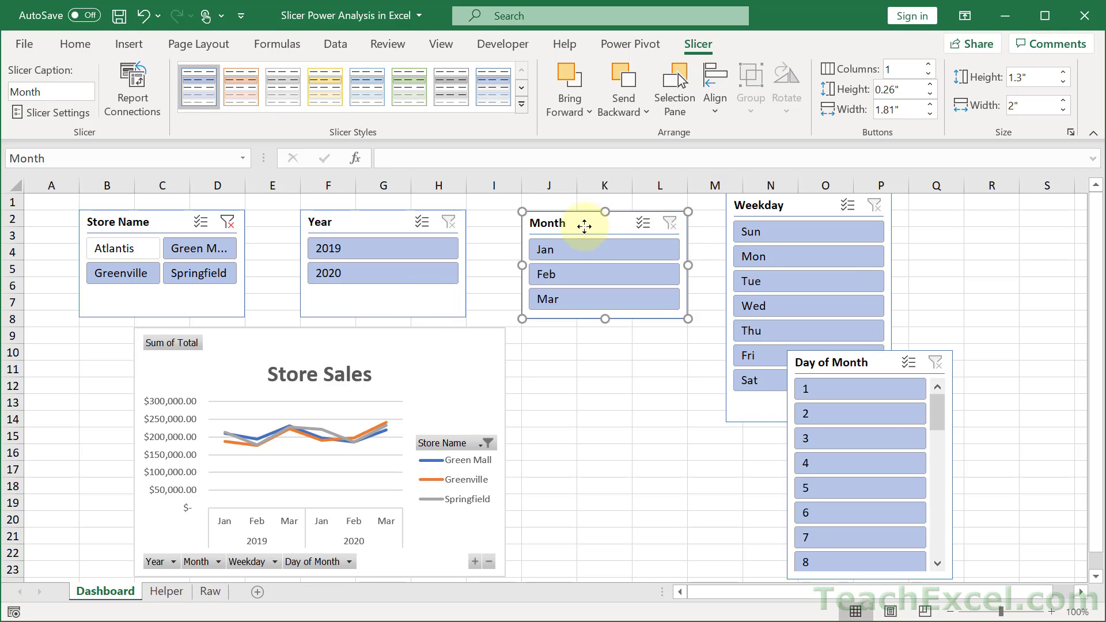
# Place the Weekday and Day of Month slicers at N2 and R2 and shorten both to match the other slicers' height.
pyautogui.click(748, 404)
pyautogui.moveTo(865, 361); pyautogui.dragTo(992, 328)
pyautogui.moveTo(798, 207); pyautogui.dragTo(815, 223)
pyautogui.moveTo(957, 329); pyautogui.dragTo(1007, 223)
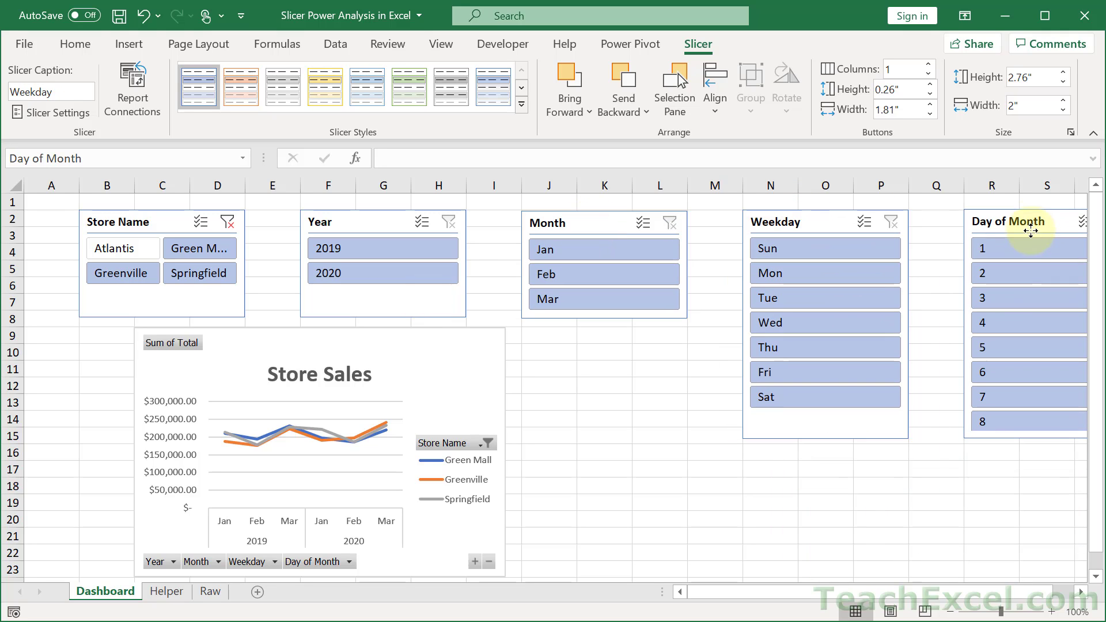
pyautogui.click(802, 426)
pyautogui.moveTo(826, 440); pyautogui.dragTo(825, 323)
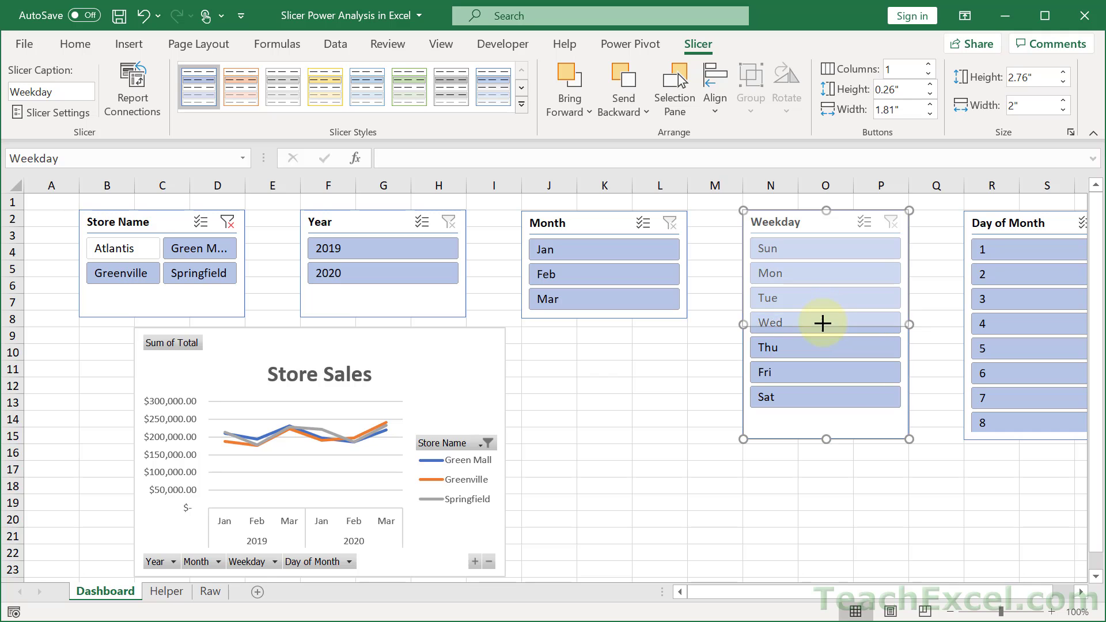
pyautogui.moveTo(1047, 440); pyautogui.dragTo(1044, 319)
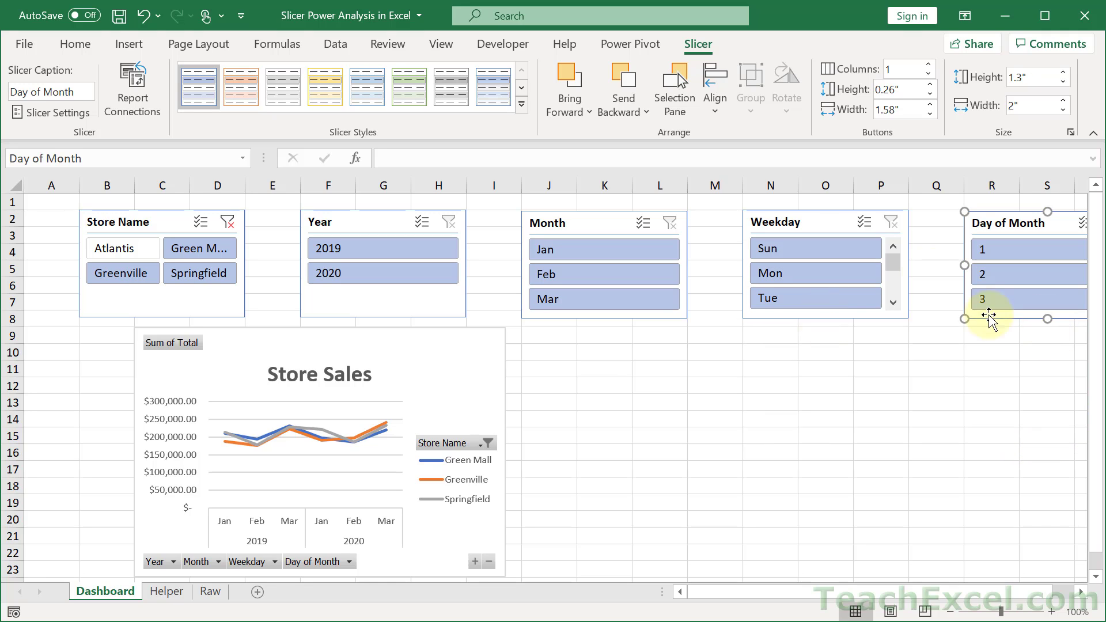
# Arrange the Weekday slicer's buttons in 3 columns.
pyautogui.click(713, 89)
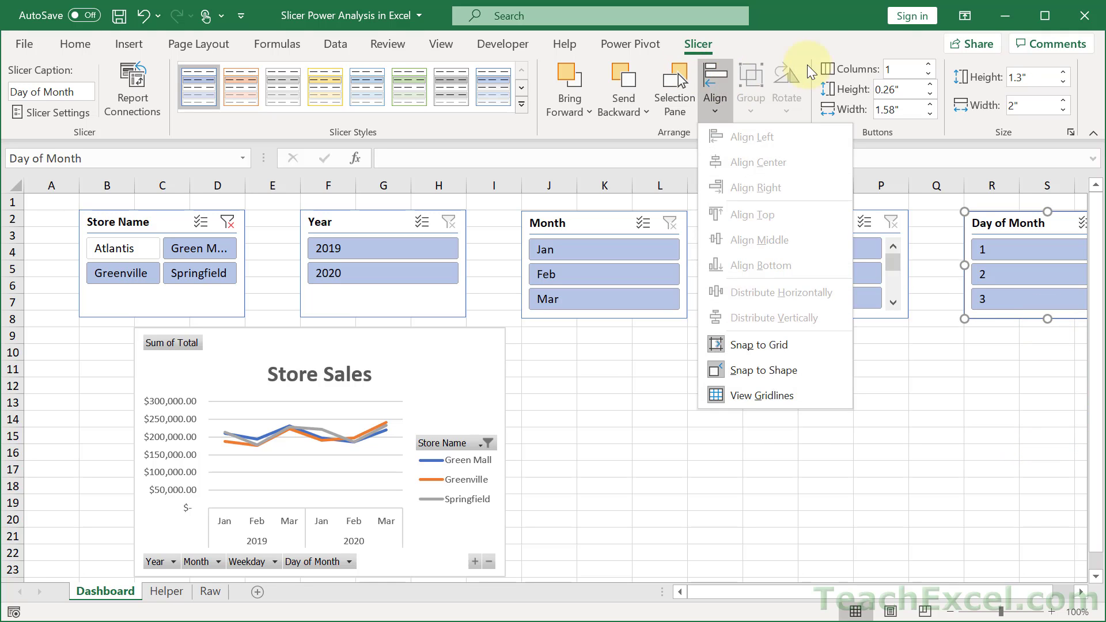
pyautogui.click(809, 68)
pyautogui.click(825, 221)
pyautogui.click(929, 64)
pyautogui.click(928, 64)
# Arrange the Month slicer's buttons in 2 columns.
pyautogui.click(602, 223)
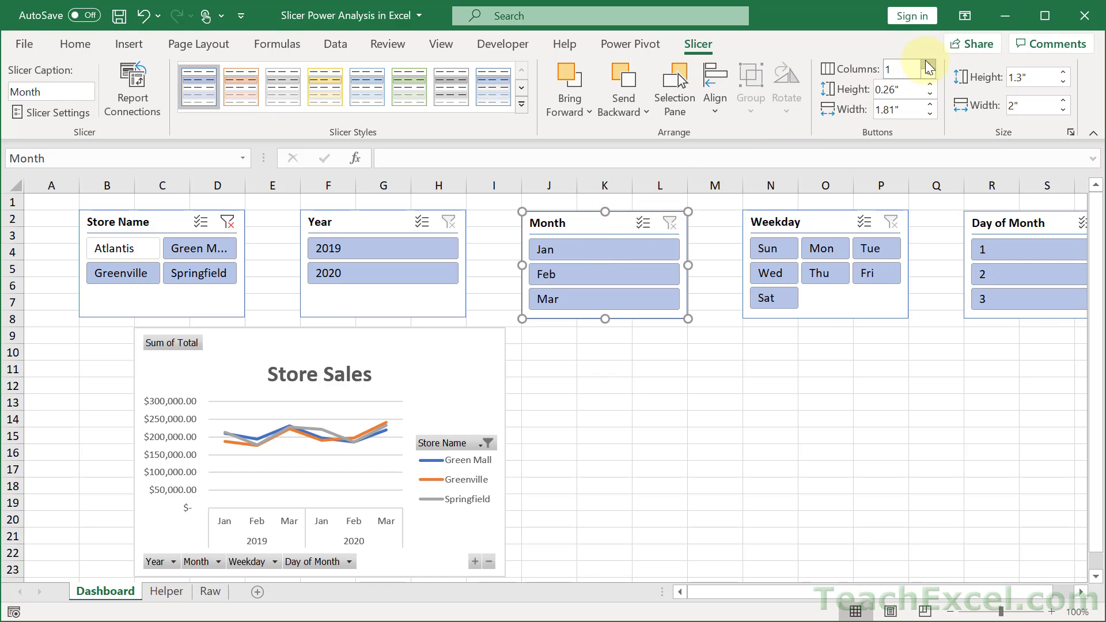
pyautogui.click(928, 64)
pyautogui.click(929, 64)
pyautogui.click(929, 75)
# Arrange the Day of Month slicer's buttons in 4 columns.
pyautogui.click(1081, 592)
pyautogui.click(997, 222)
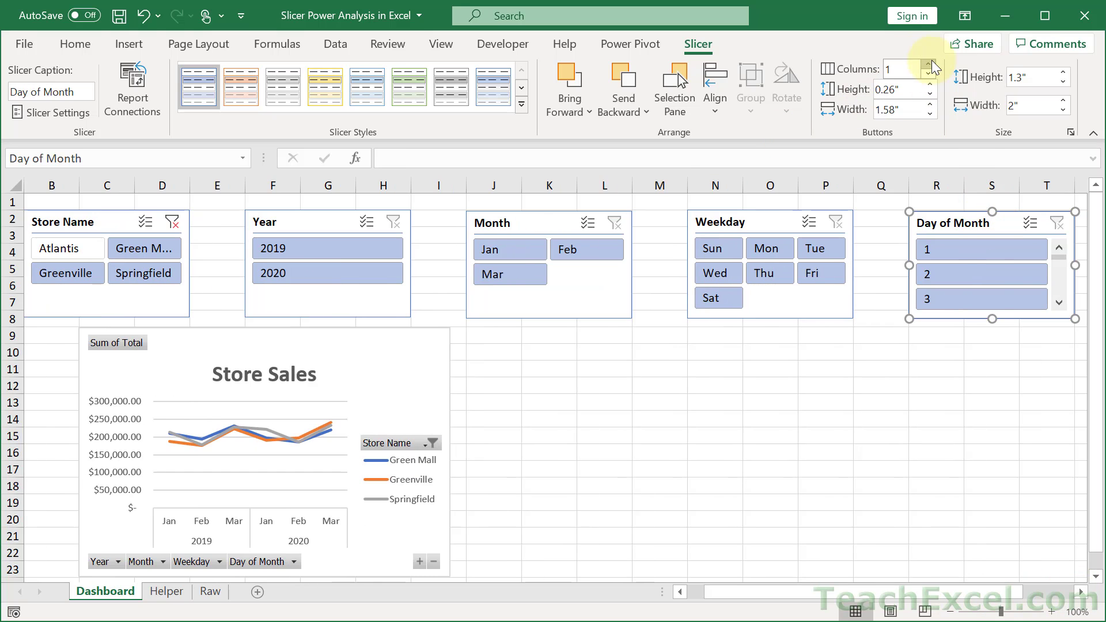
pyautogui.click(929, 64)
pyautogui.click(929, 64)
pyautogui.click(928, 64)
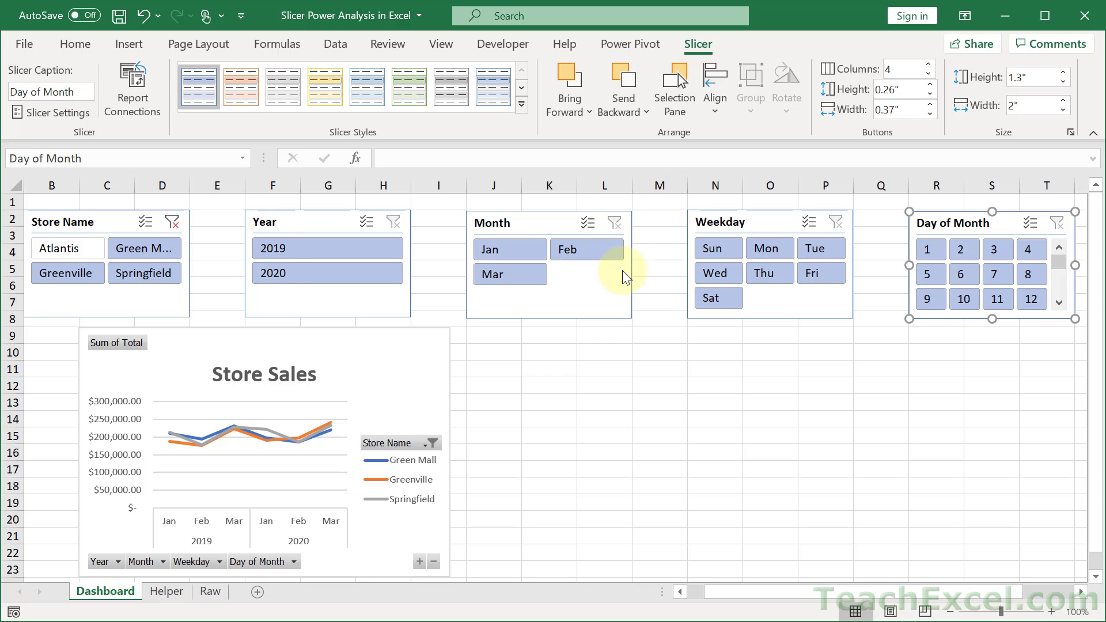
# Resize the PivotChart to span the full width of the slicer row, from row 10 down to row 30, and deselect it.
pyautogui.click(698, 594)
pyautogui.click(343, 366)
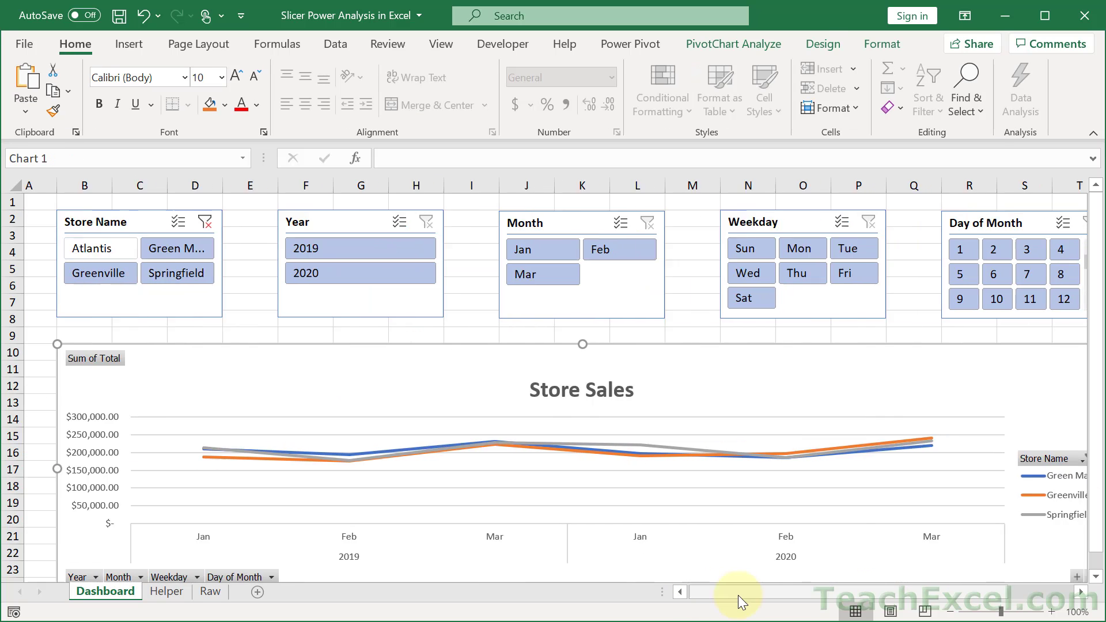
pyautogui.scroll(-3, 739, 603)
pyautogui.moveTo(605, 469); pyautogui.dragTo(605, 575)
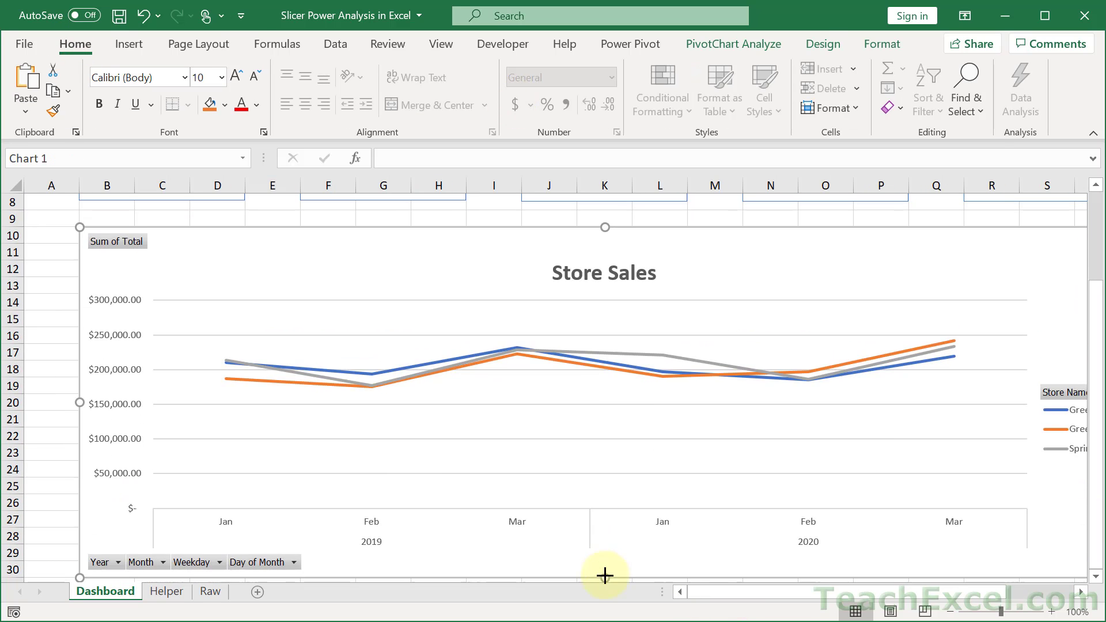
pyautogui.scroll(3, 605, 575)
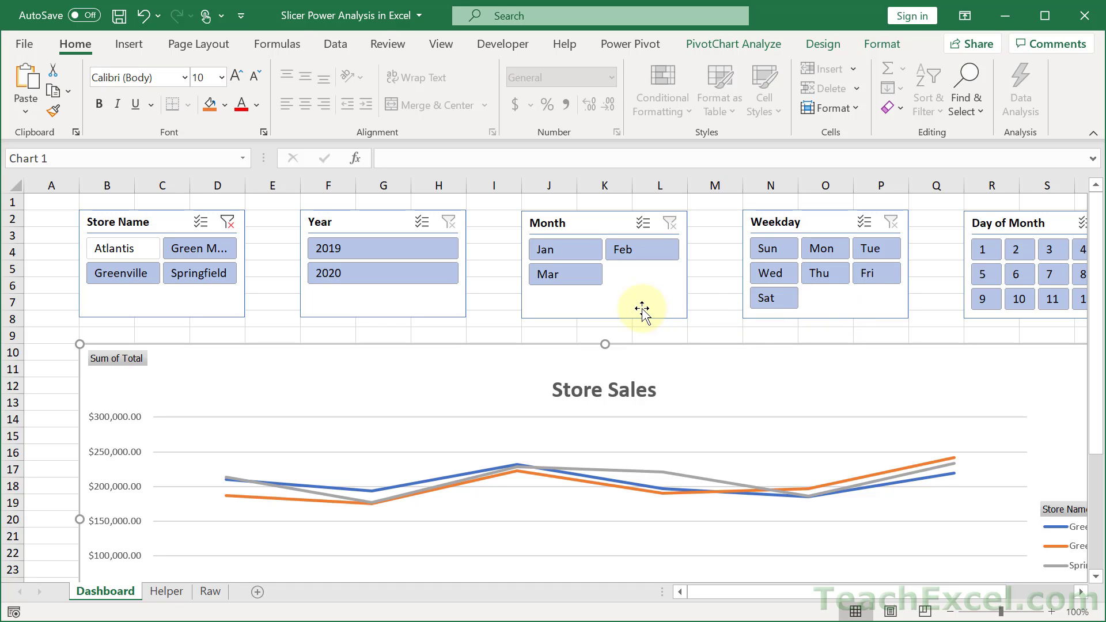
pyautogui.press('Escape')
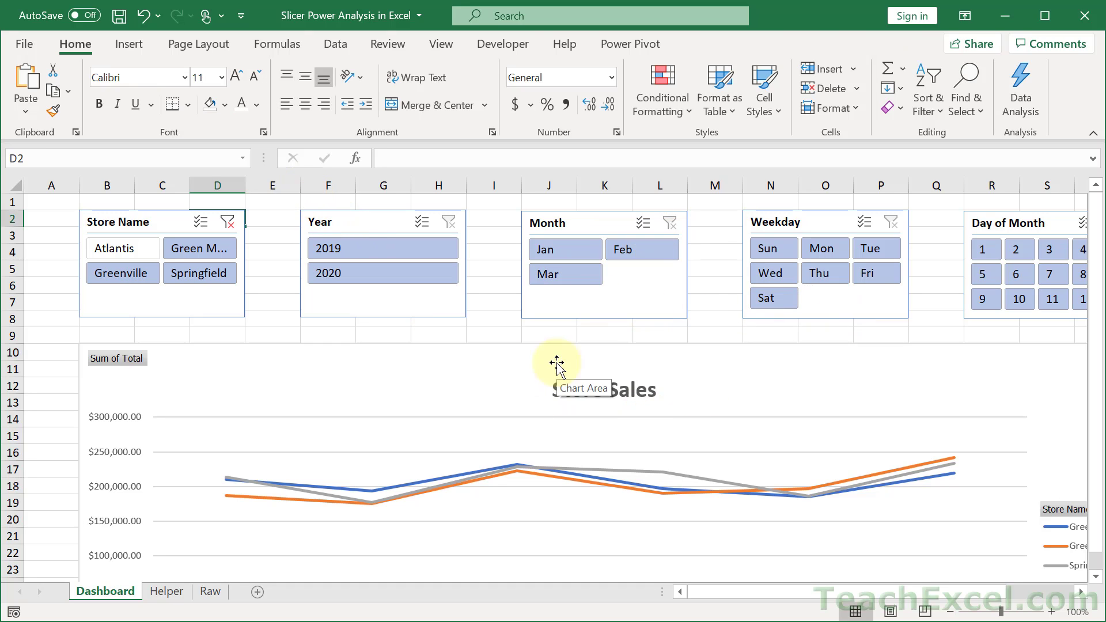
# Narrow the spacer columns E, I, M and Q together to about a third of their width, tightening the gaps between slicers.
pyautogui.click(278, 183)
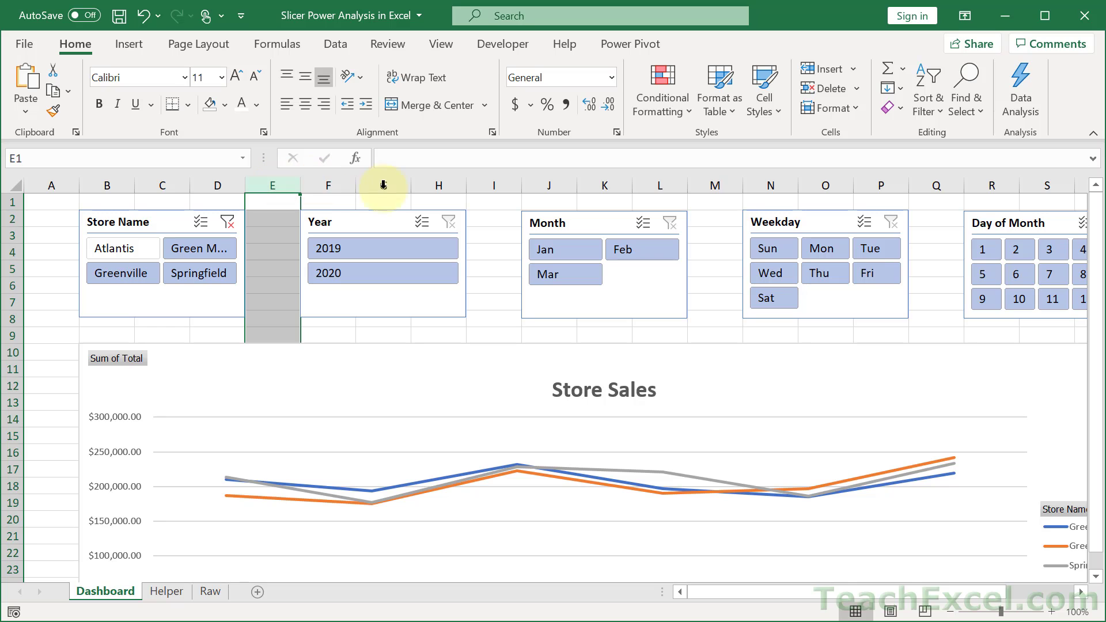
pyautogui.keyDown('ctrl'); pyautogui.click(494, 184); pyautogui.keyUp('ctrl')
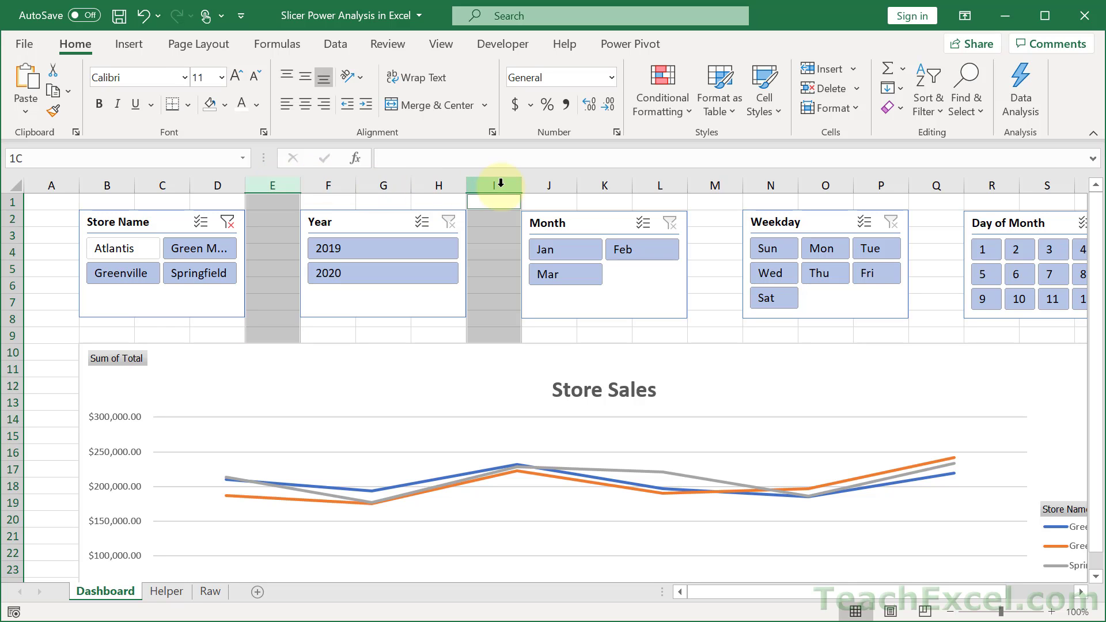
pyautogui.keyDown('ctrl'); pyautogui.click(715, 184); pyautogui.keyUp('ctrl')
pyautogui.keyDown('ctrl'); pyautogui.click(935, 184); pyautogui.keyUp('ctrl')
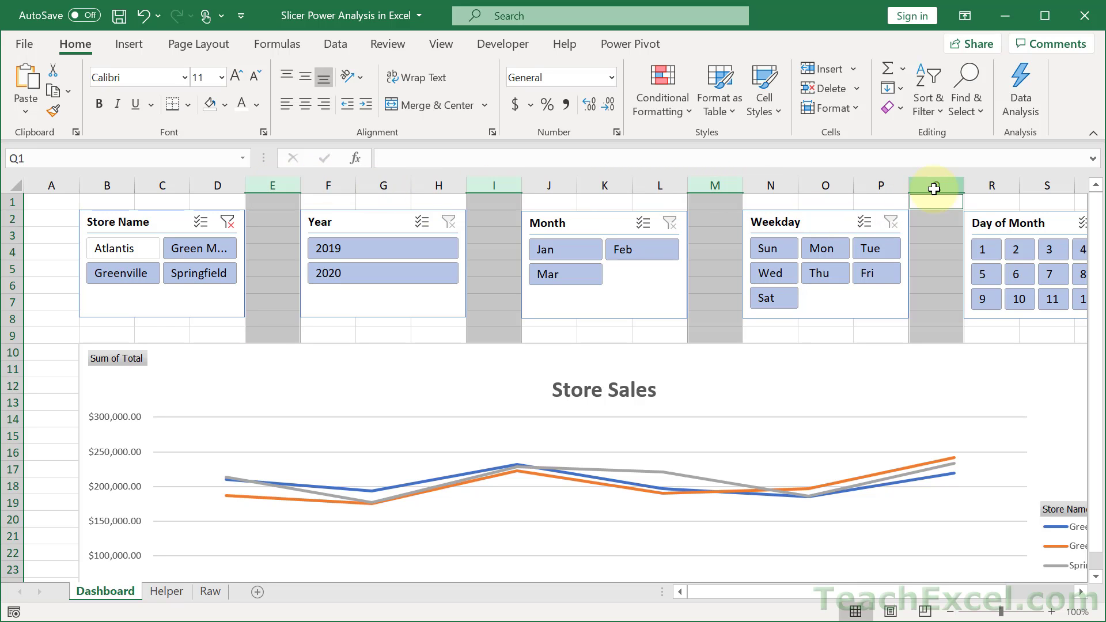
pyautogui.moveTo(744, 185); pyautogui.dragTo(707, 188)
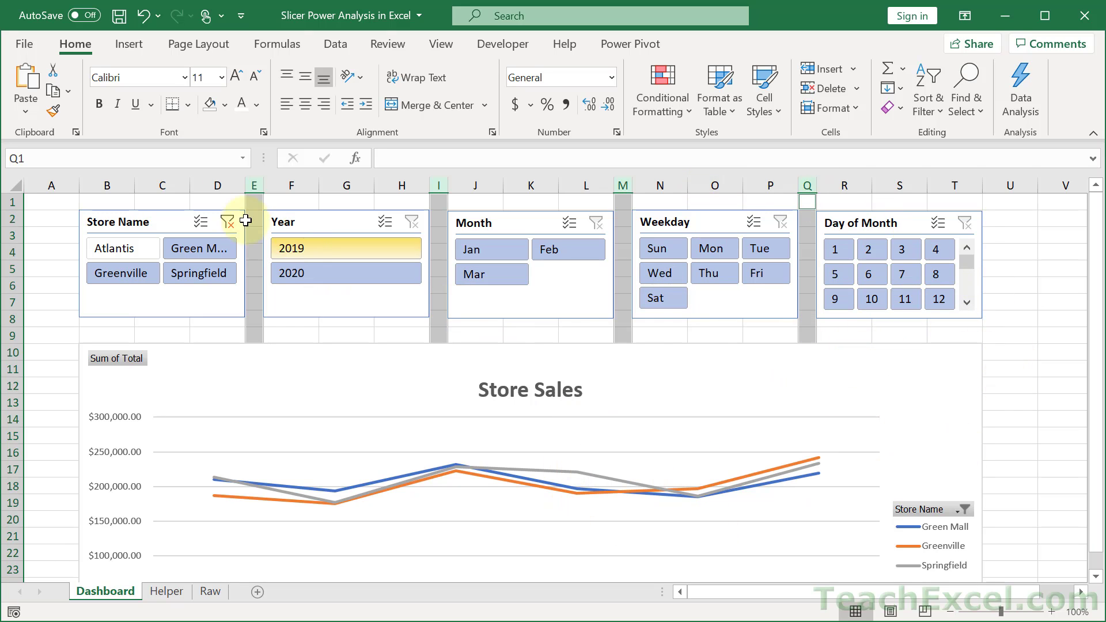
pyautogui.click(195, 200)
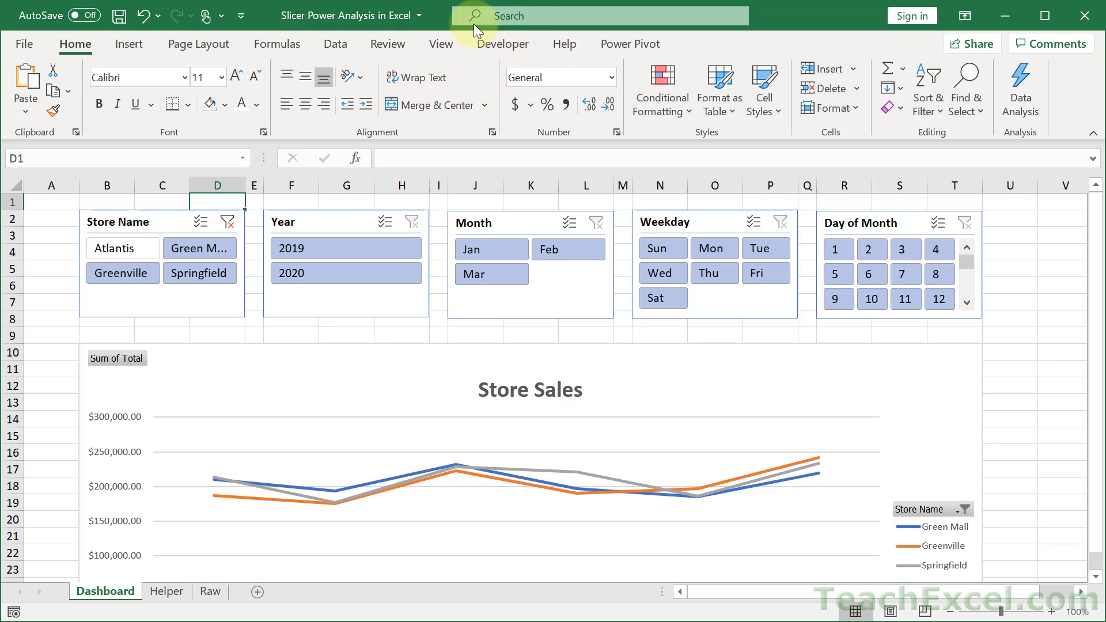
# Hide the formula bar, gridlines and headings on the Dashboard sheet and collapse the ribbon.
pyautogui.click(442, 45)
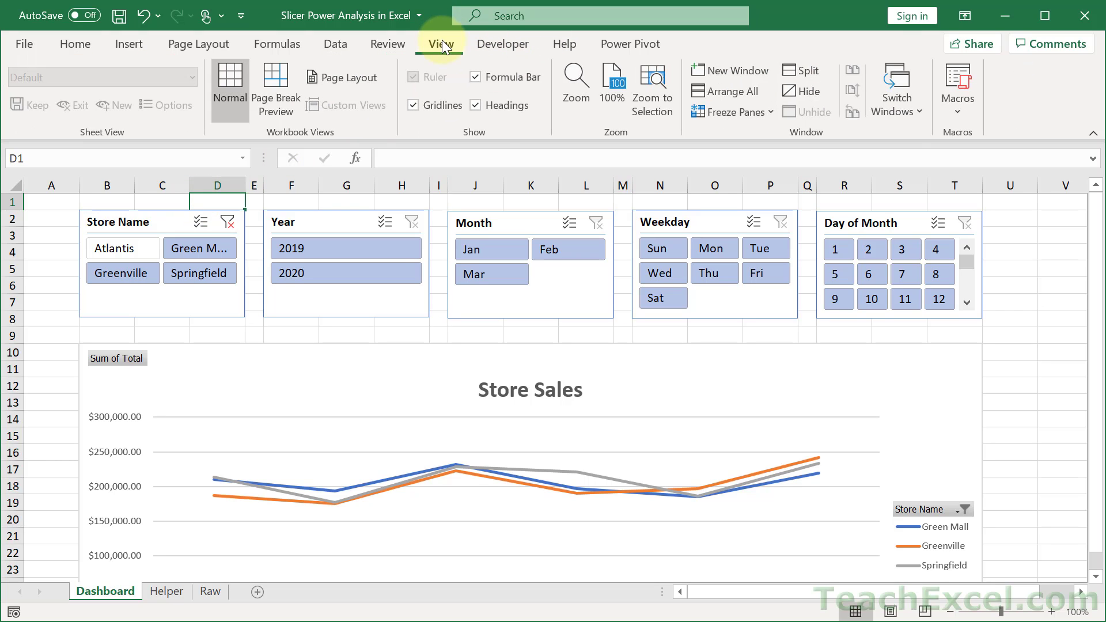
pyautogui.click(498, 78)
pyautogui.click(443, 104)
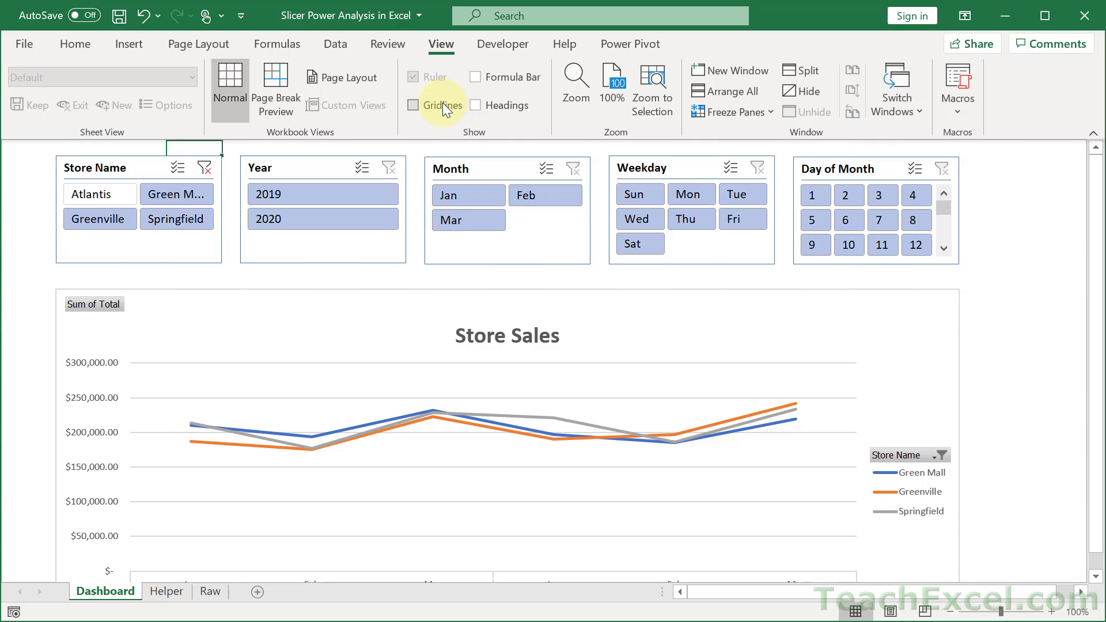
pyautogui.doubleClick(440, 45)
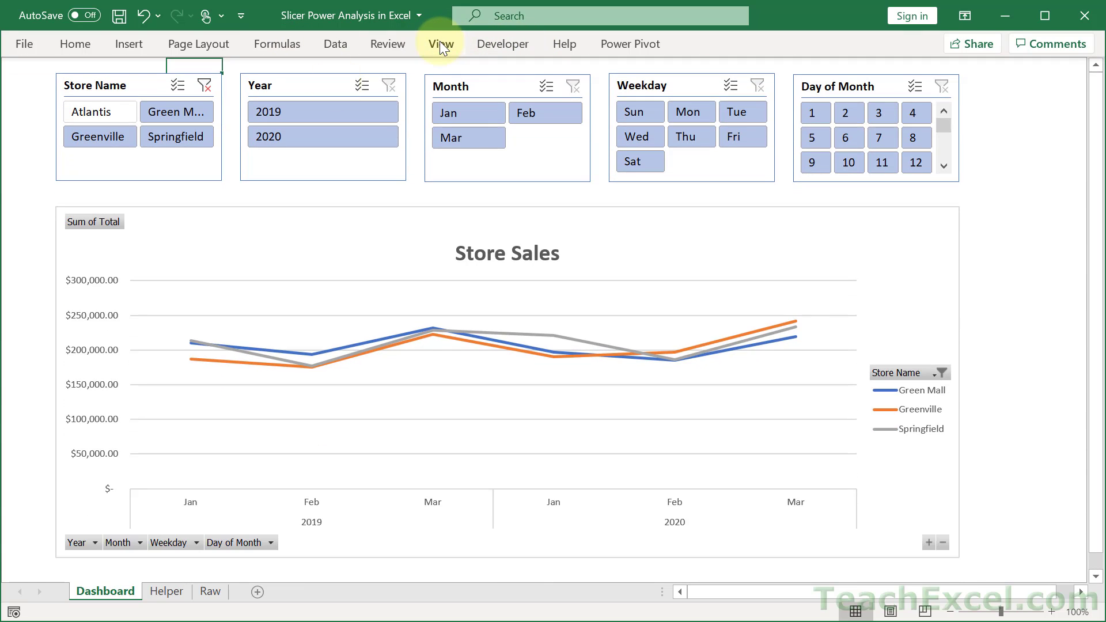
pyautogui.click(132, 196)
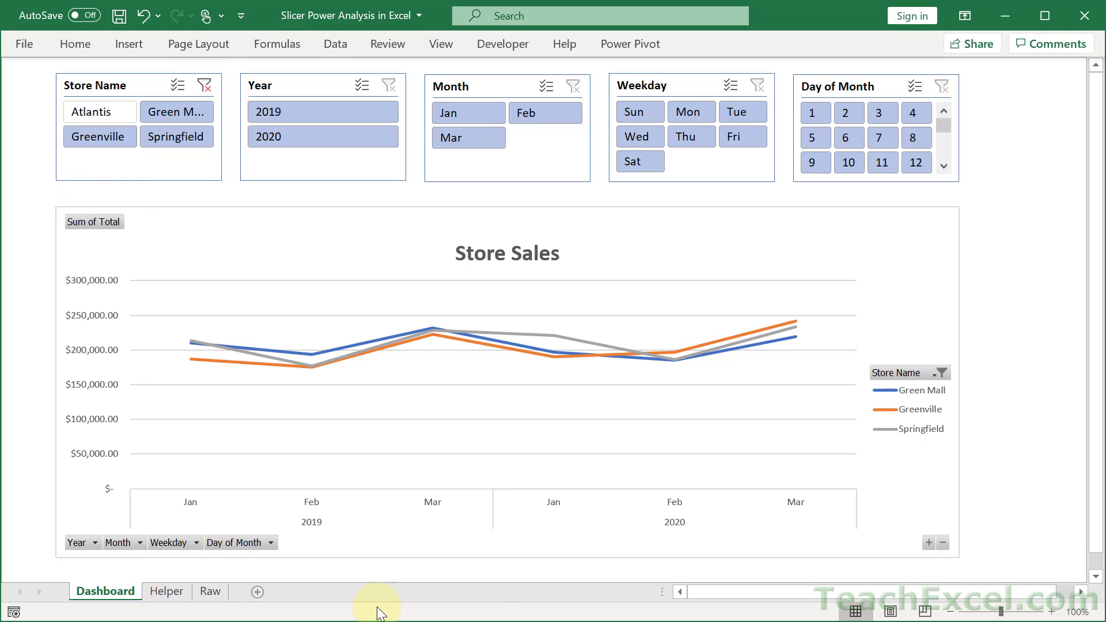
# Hide the Helper and Raw sheets, leaving only the Dashboard sheet showing.
pyautogui.click(158, 590)
pyautogui.rightClick(158, 589)
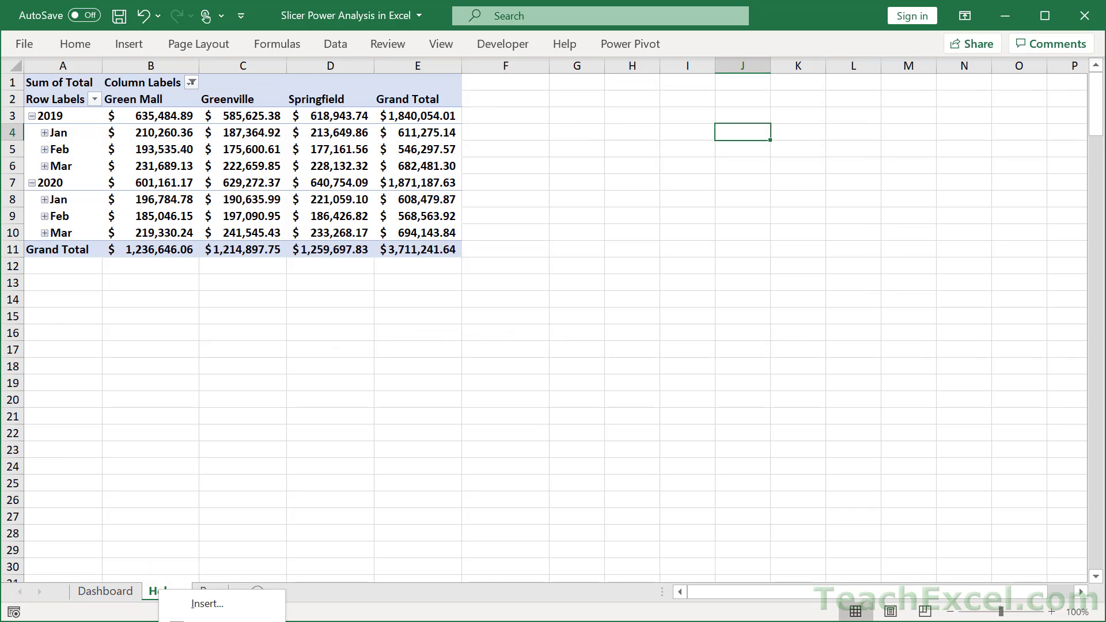
pyautogui.click(201, 621)
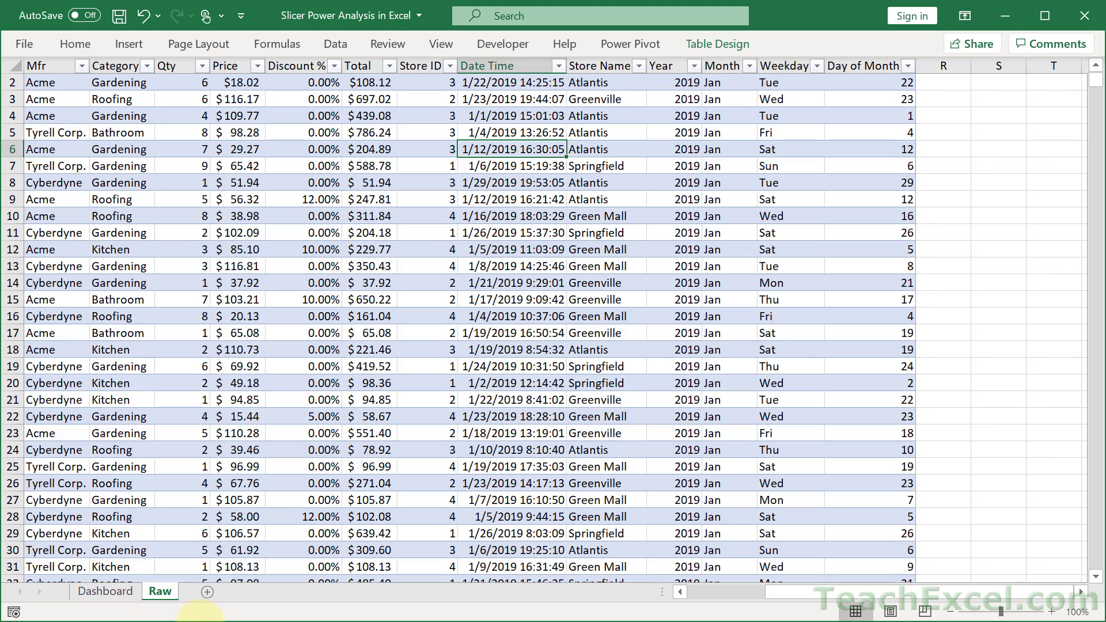
pyautogui.rightClick(162, 594)
pyautogui.click(201, 621)
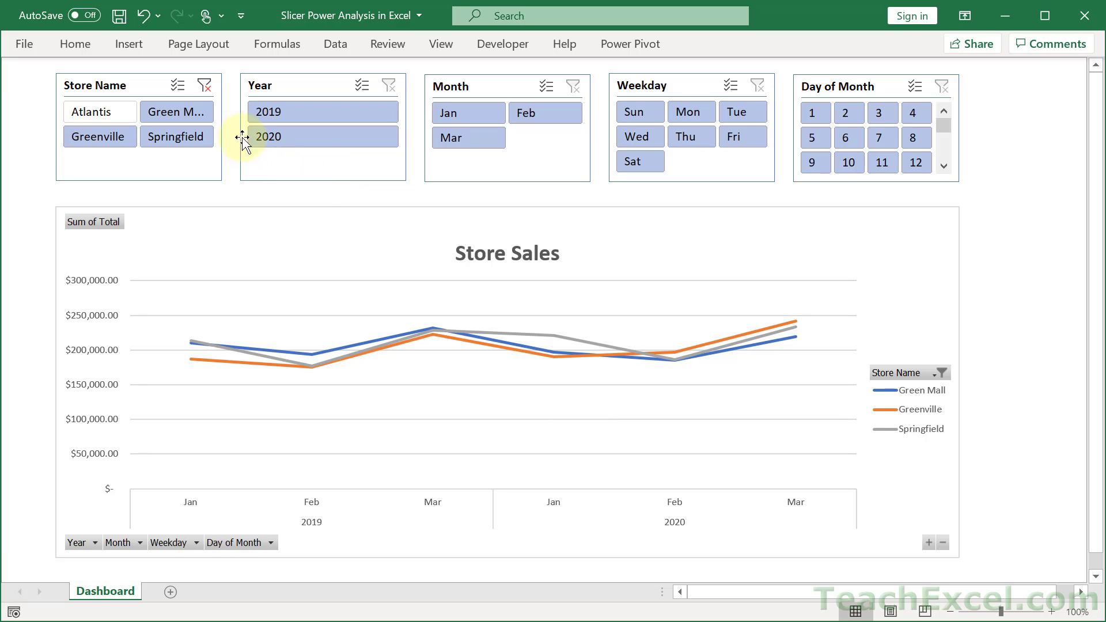
# Clear the Store Name slicer's filter to include all stores in the chart.
pyautogui.click(205, 85)
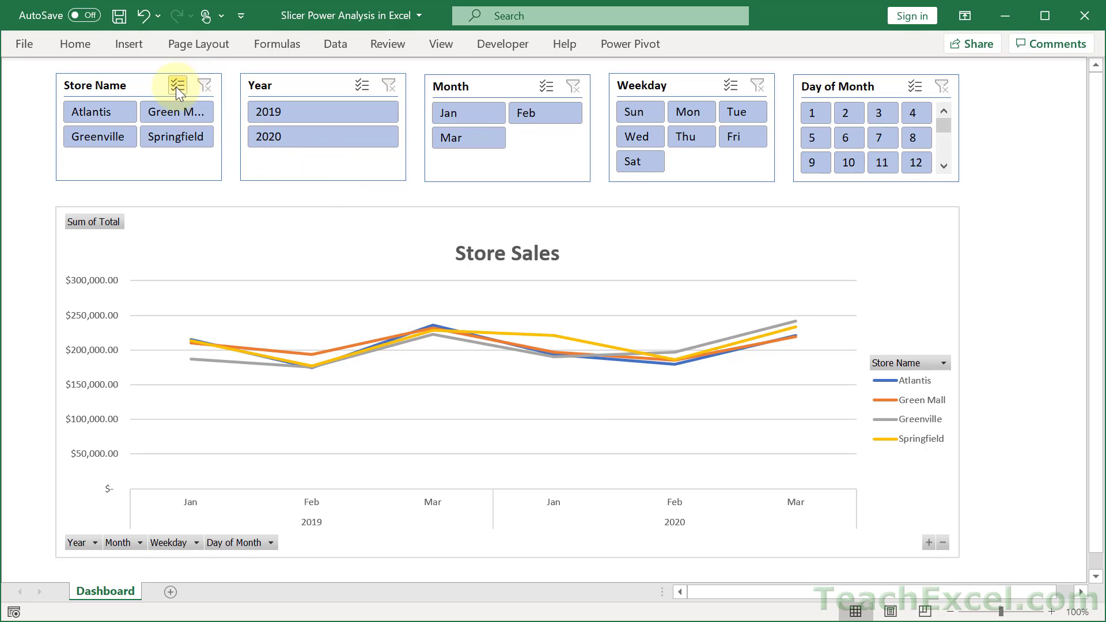
# Filter the chart with the slicers to the Atlantis and Springfield stores, the month Jan and the weekday Tue.
pyautogui.click(167, 107)
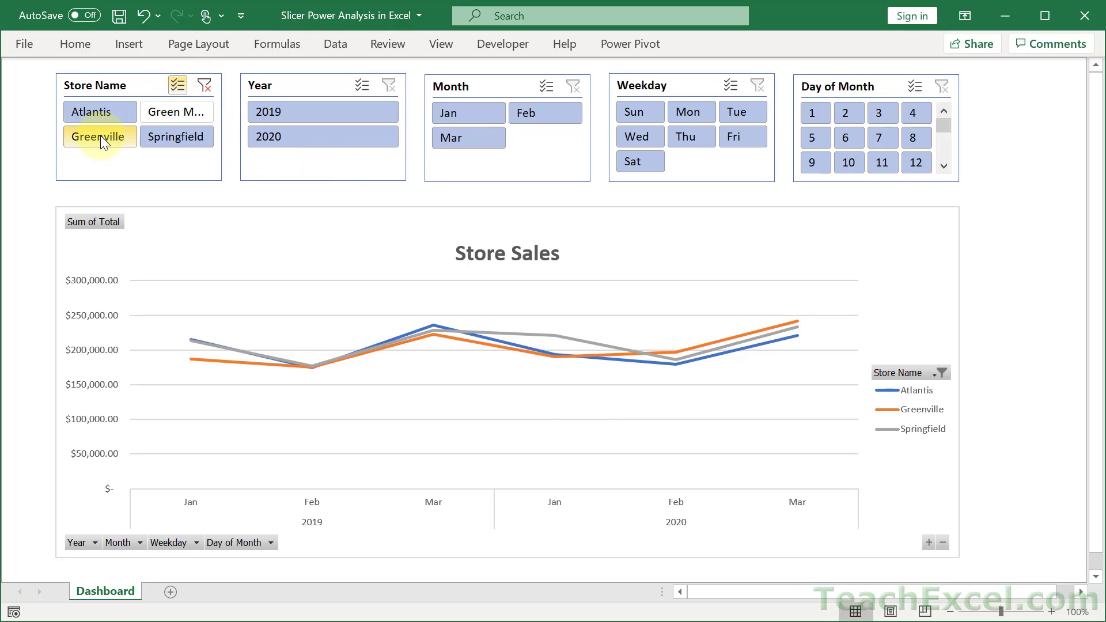
pyautogui.click(101, 136)
pyautogui.click(481, 107)
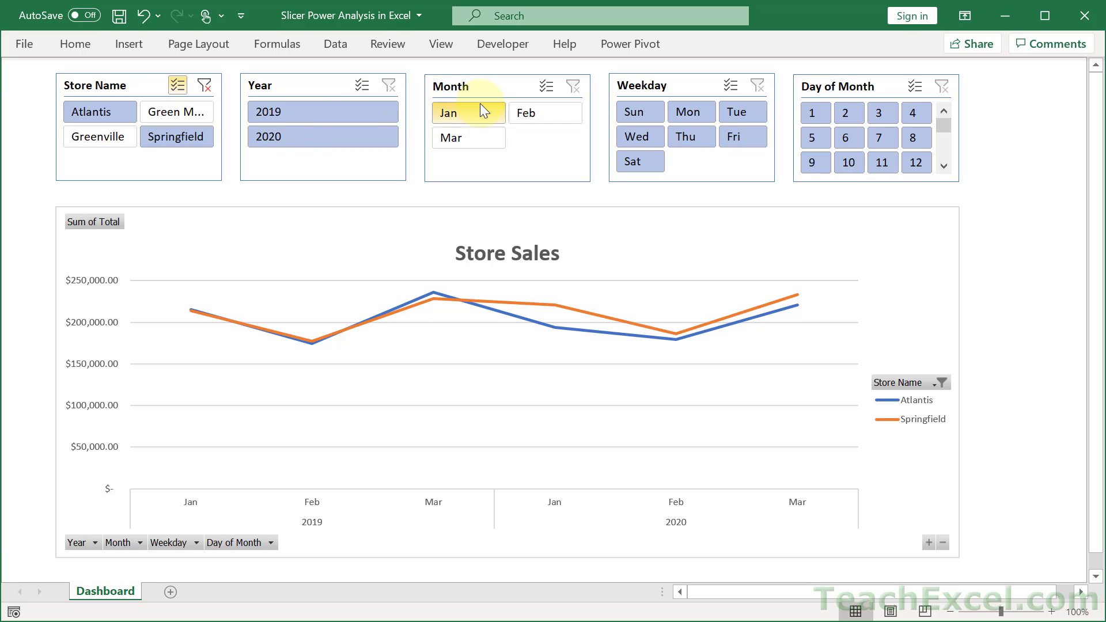
pyautogui.click(757, 110)
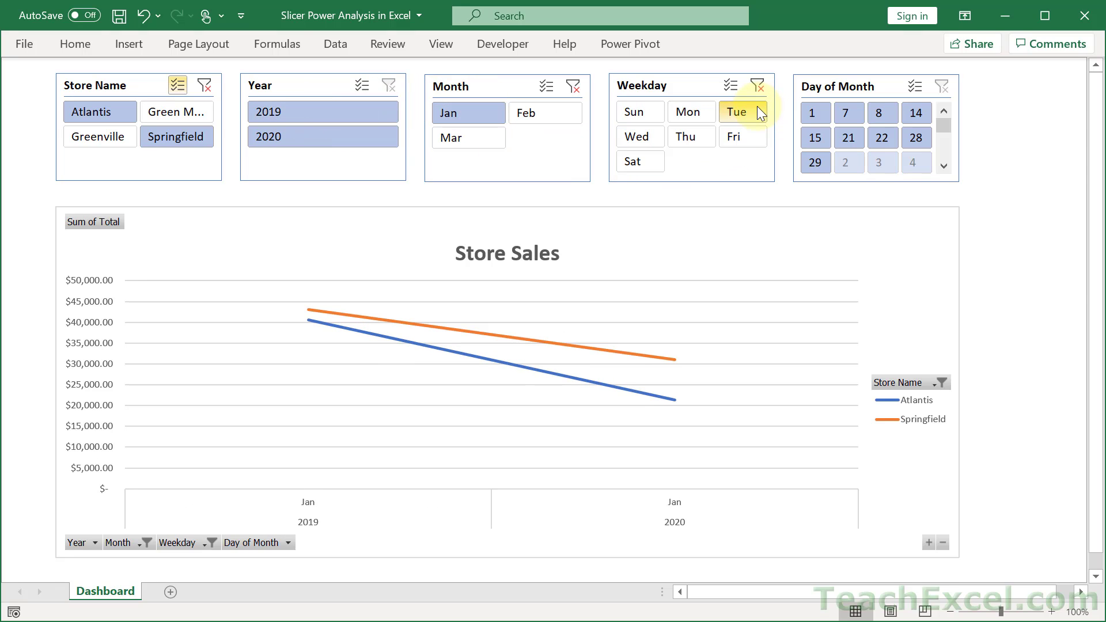
# Expand the chart's axis fields down to individual days of the month, and collapse the whole axis back to year level.
pyautogui.click(929, 543)
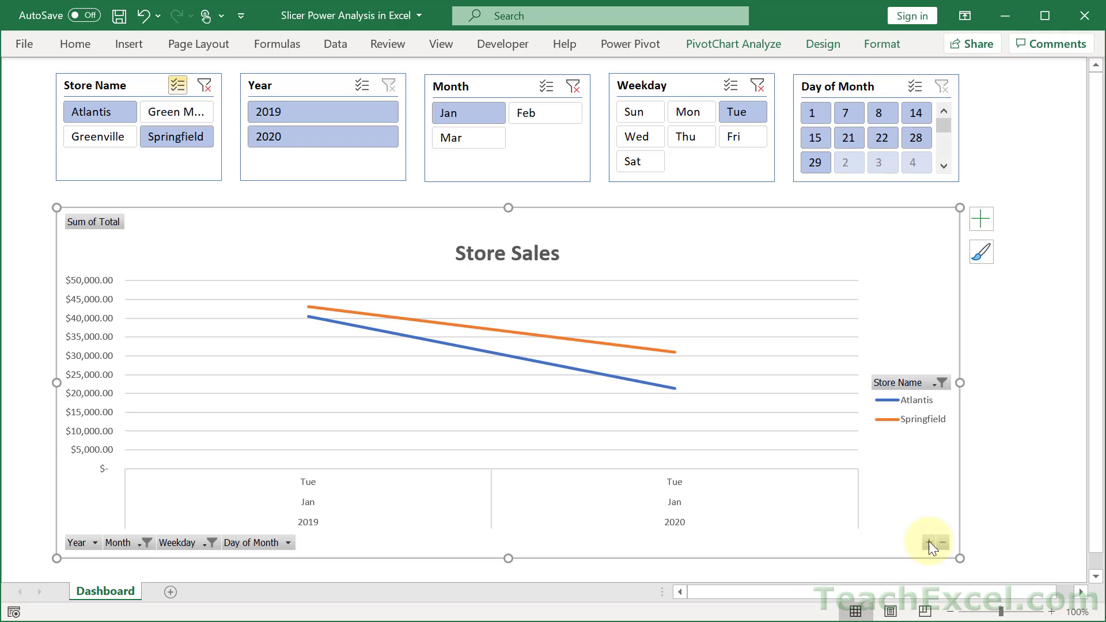
pyautogui.click(929, 543)
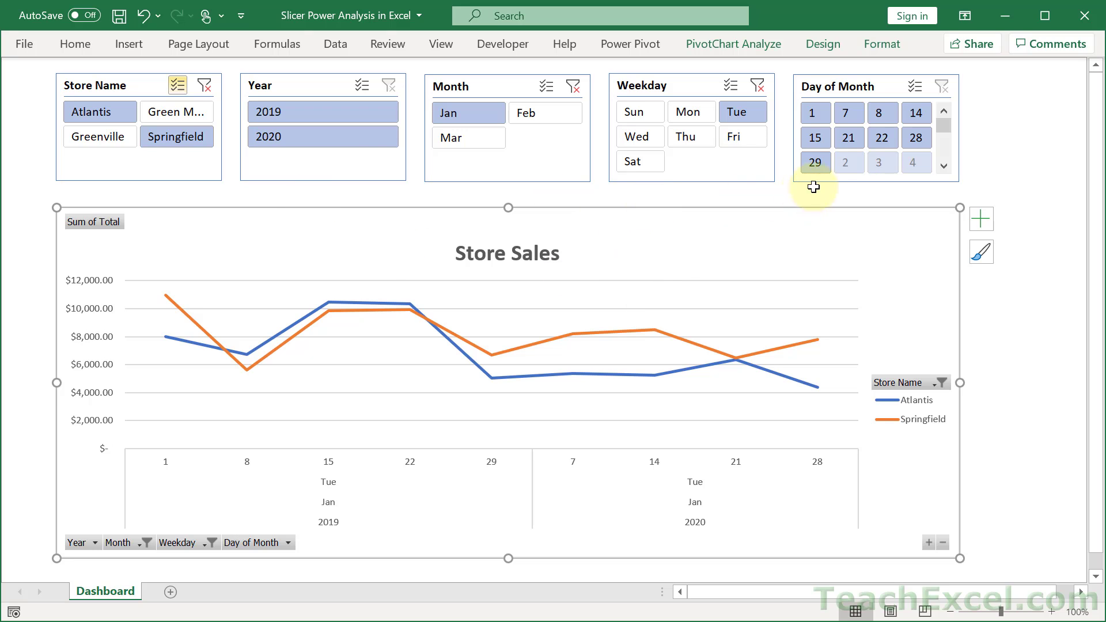
pyautogui.click(942, 543)
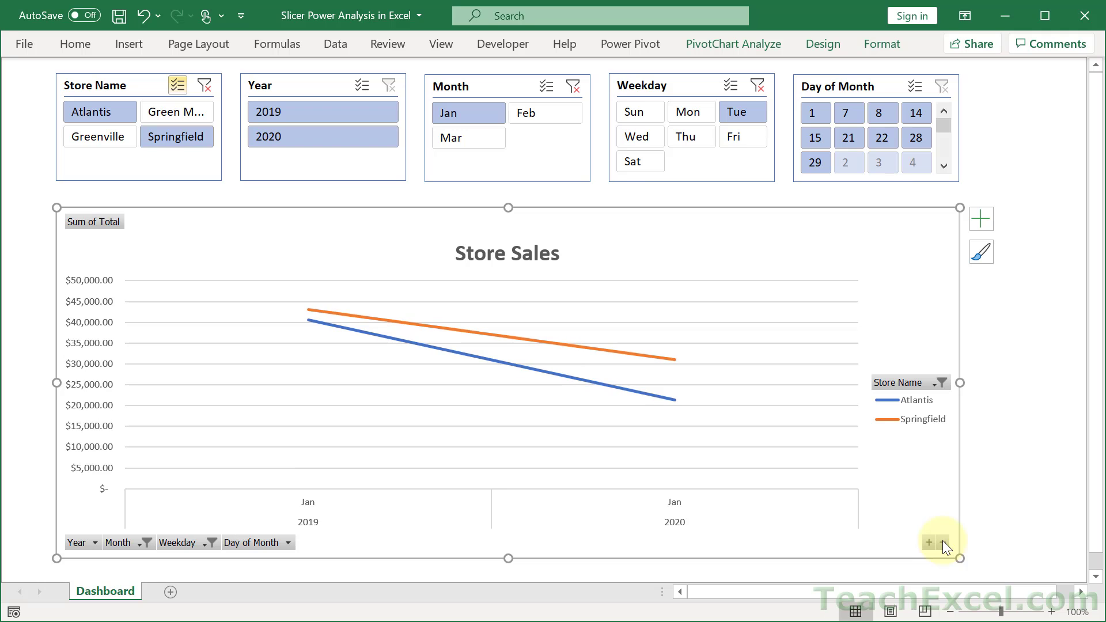
pyautogui.click(943, 543)
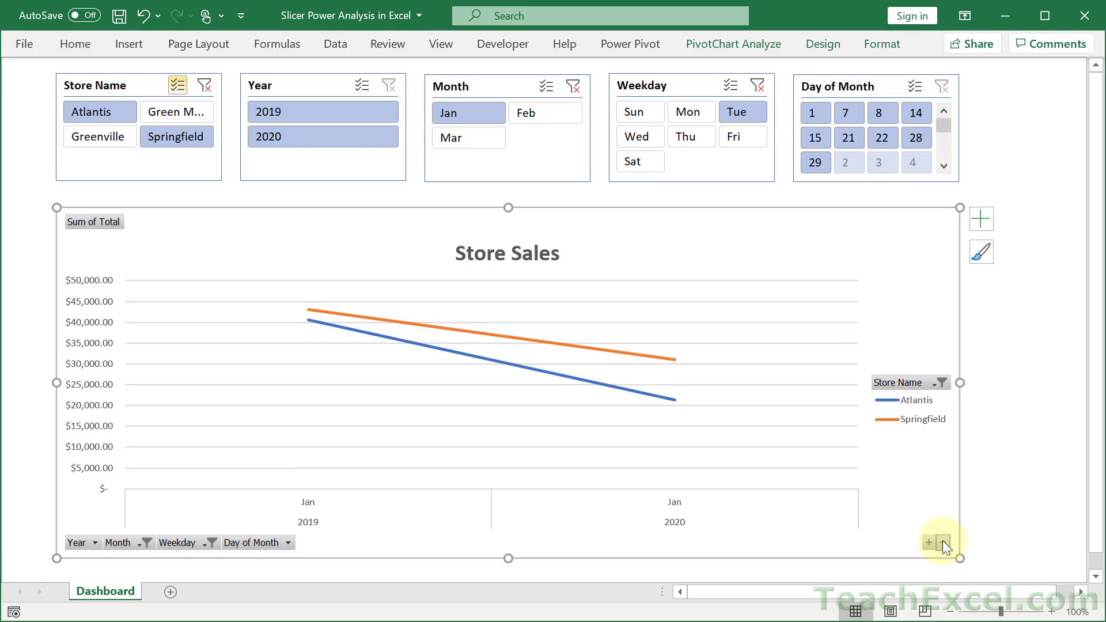
# Filter the chart to 2019 and apply the first chart style in the gallery, with round markers on the data points.
pyautogui.click(338, 113)
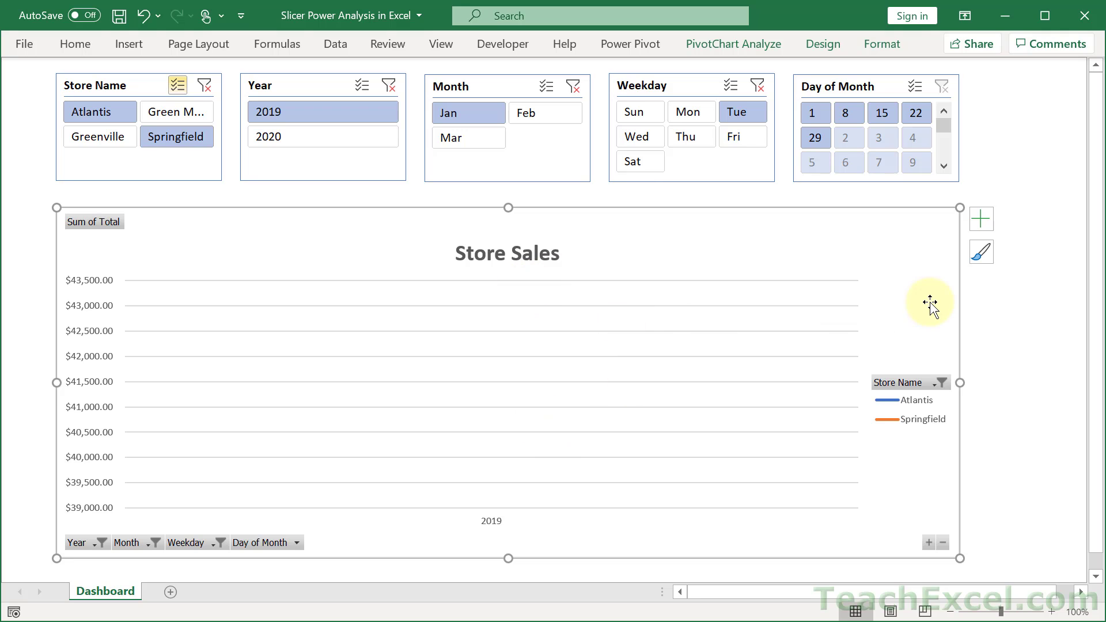
pyautogui.click(984, 255)
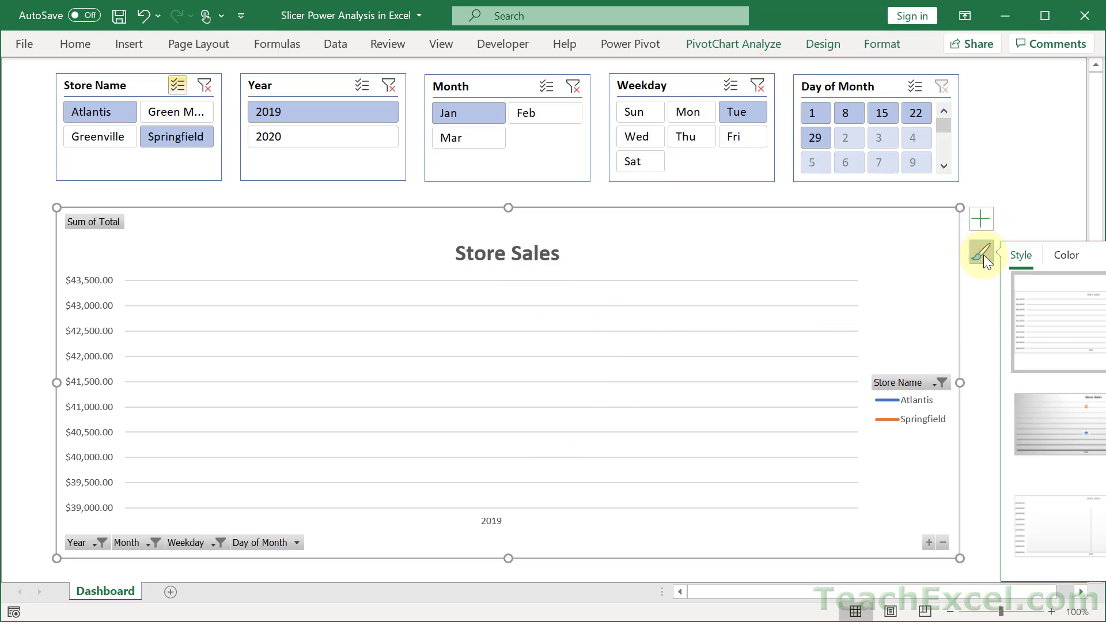
pyautogui.click(832, 39)
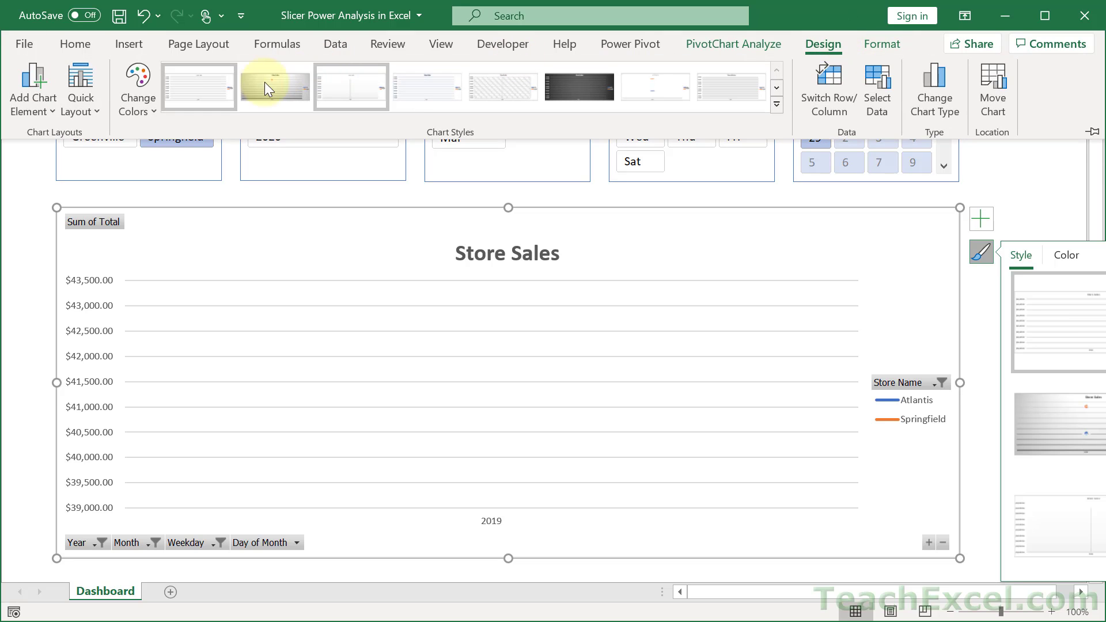
pyautogui.click(202, 90)
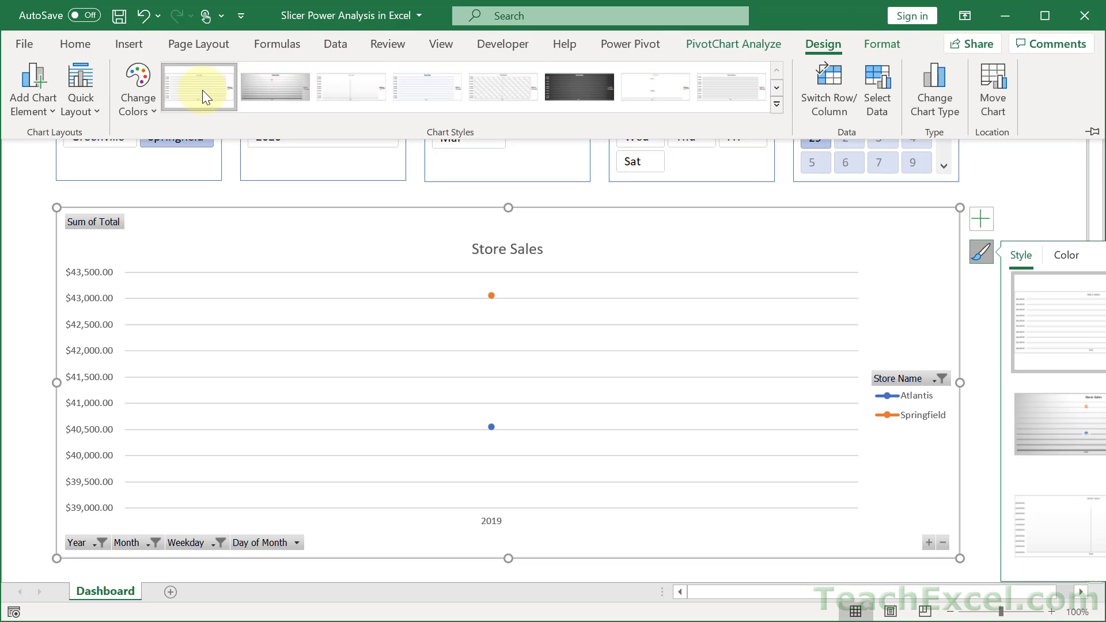
pyautogui.click(835, 47)
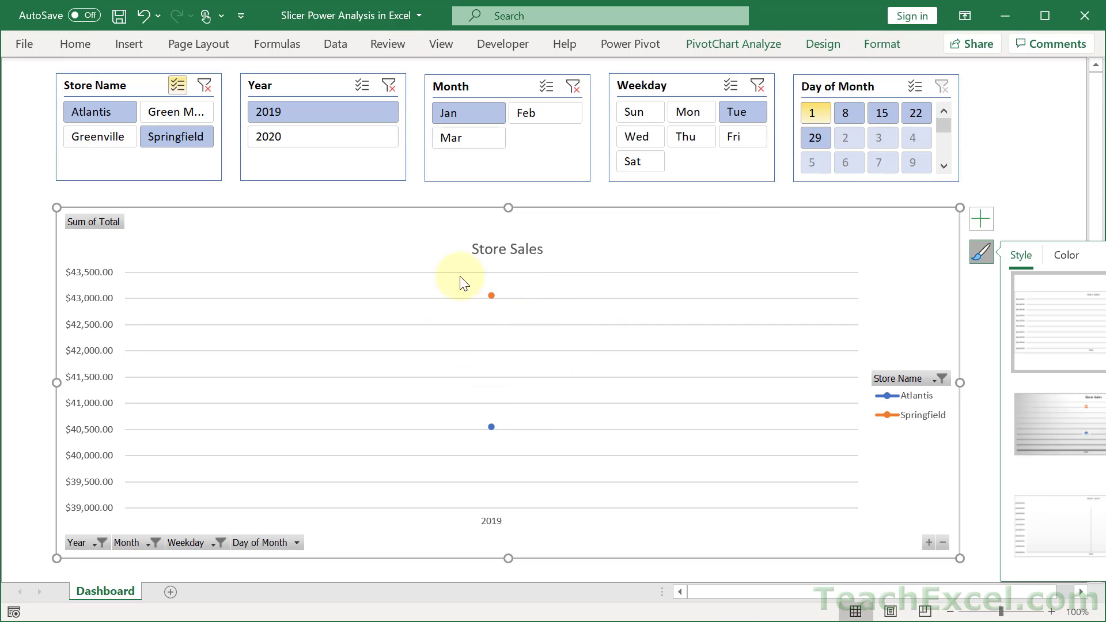
# Select 2020 and add 2019 with multi-select in the Year slicer, and move the active cell out of sight behind the chart.
pyautogui.click(361, 136)
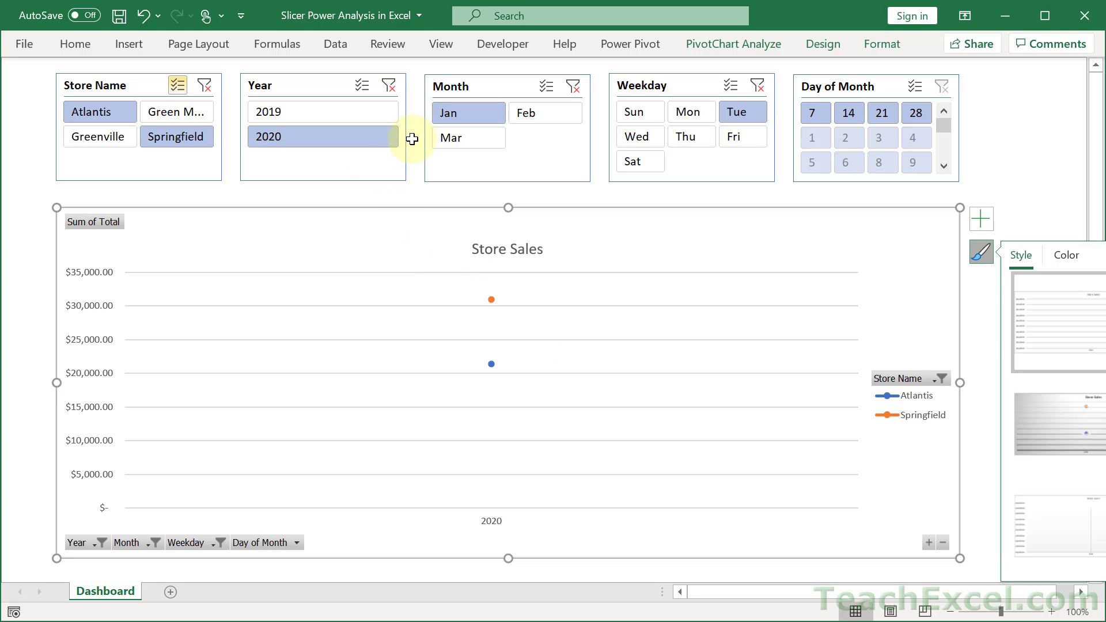
pyautogui.click(367, 85)
pyautogui.click(350, 111)
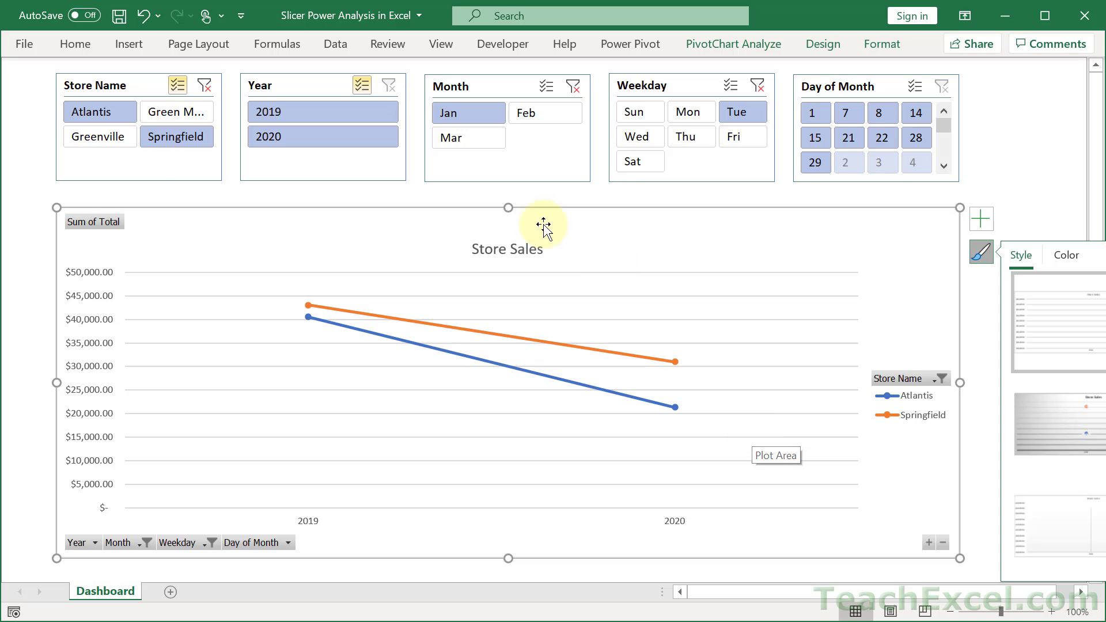
pyautogui.click(122, 192)
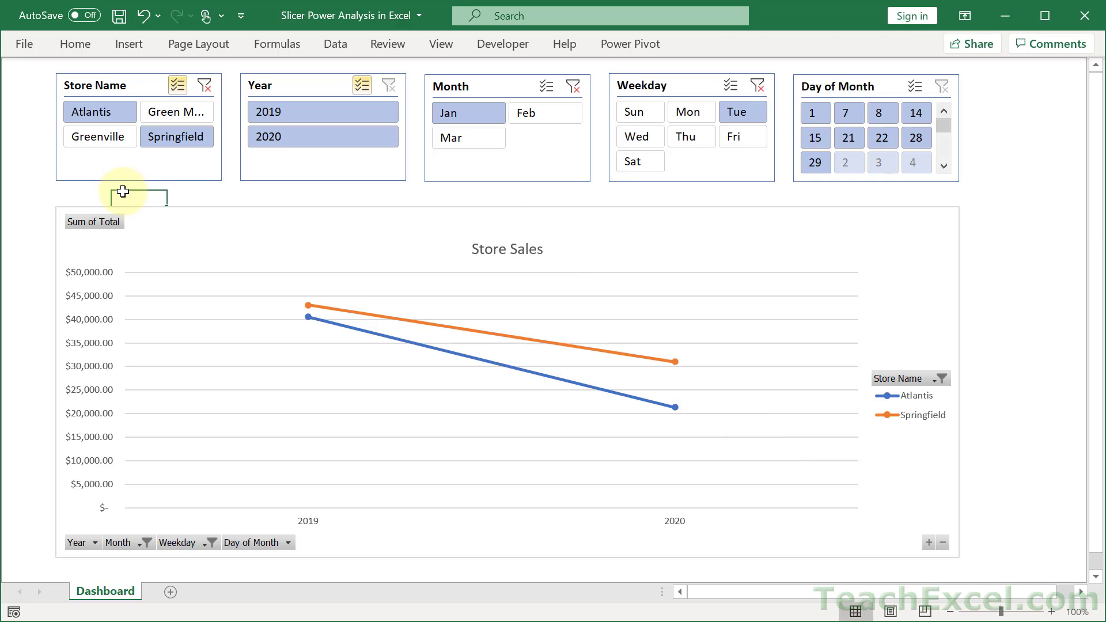
pyautogui.press('Down')
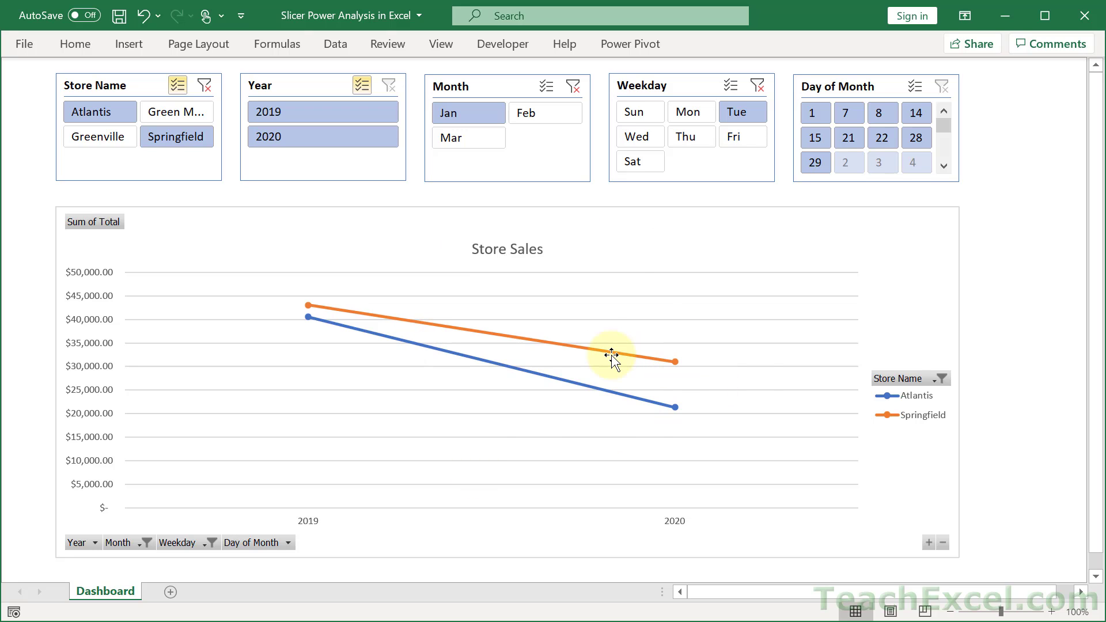
pyautogui.moveTo(612, 356)
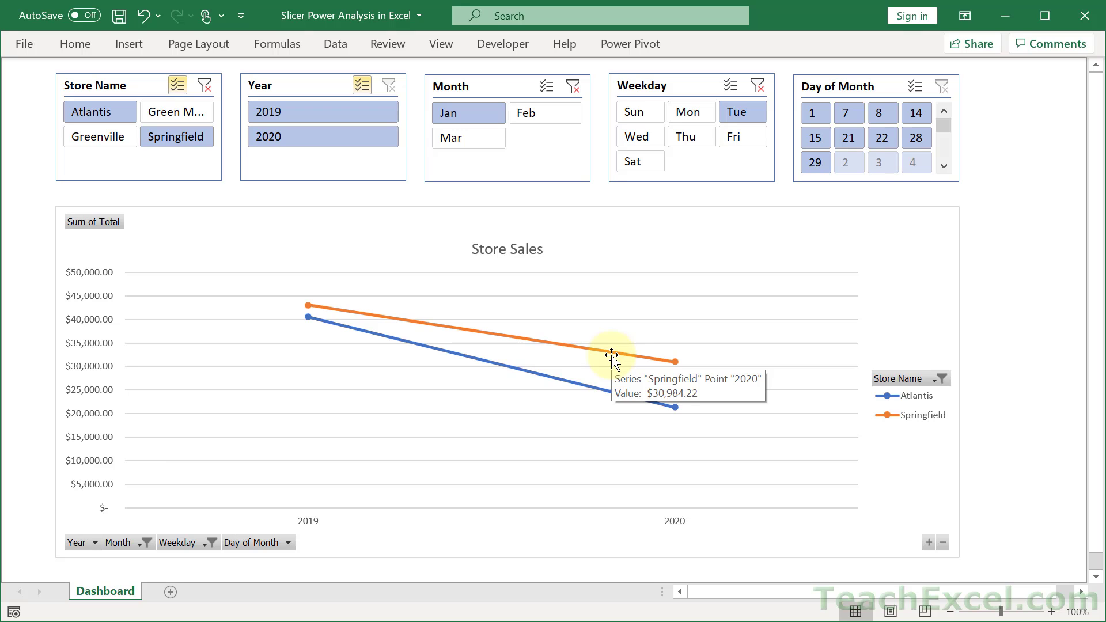
pyautogui.scroll(-10, 612, 357)
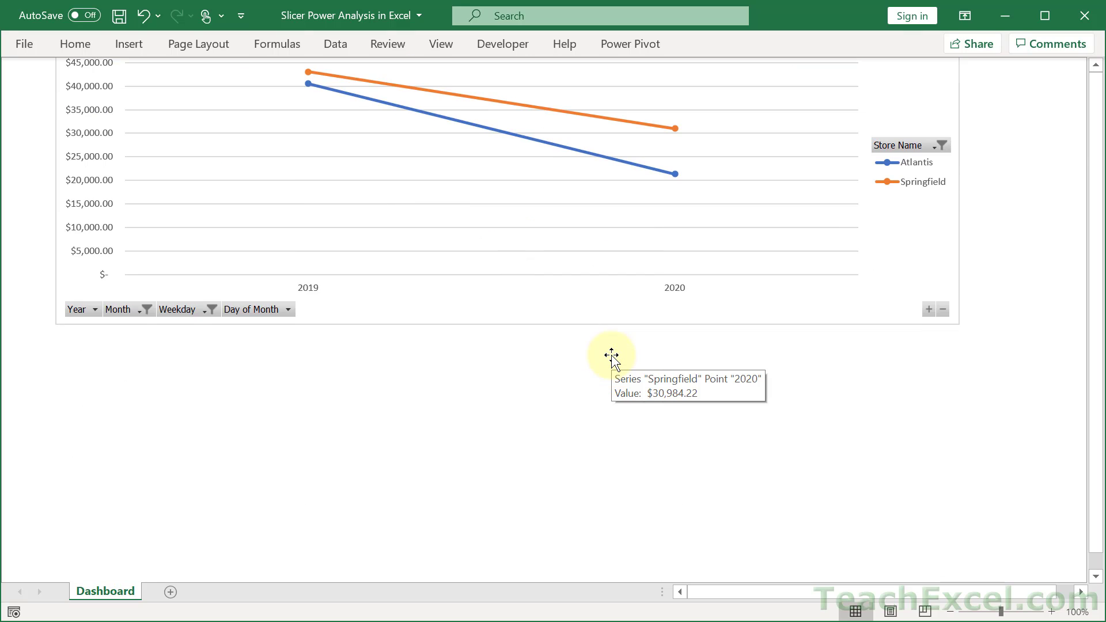
pyautogui.scroll(1, 528, 382)
pyautogui.scroll(8, 527, 382)
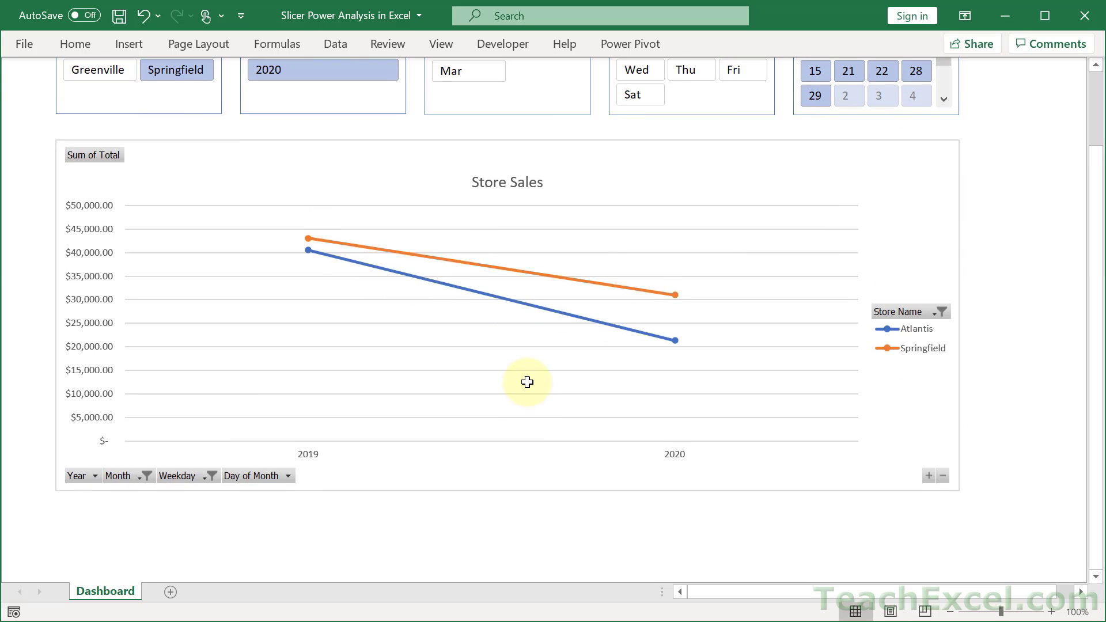